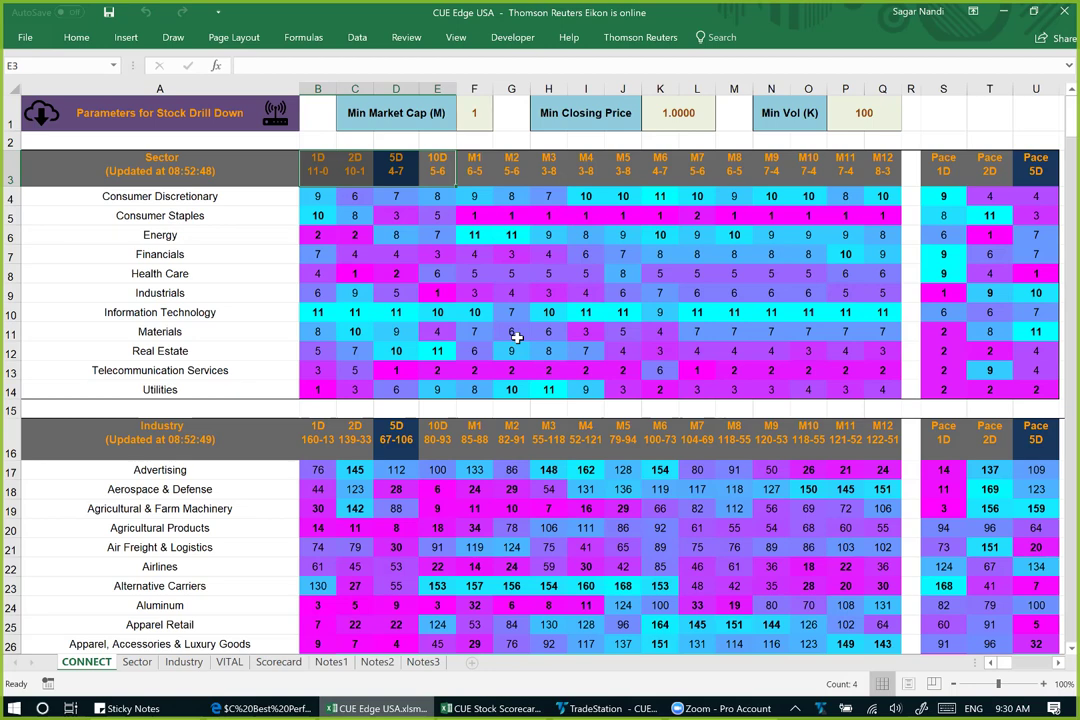
# Step: Open the Sector sheet and sort the sectors by 5D rank from highest to lowest
pyautogui.click(137, 662)
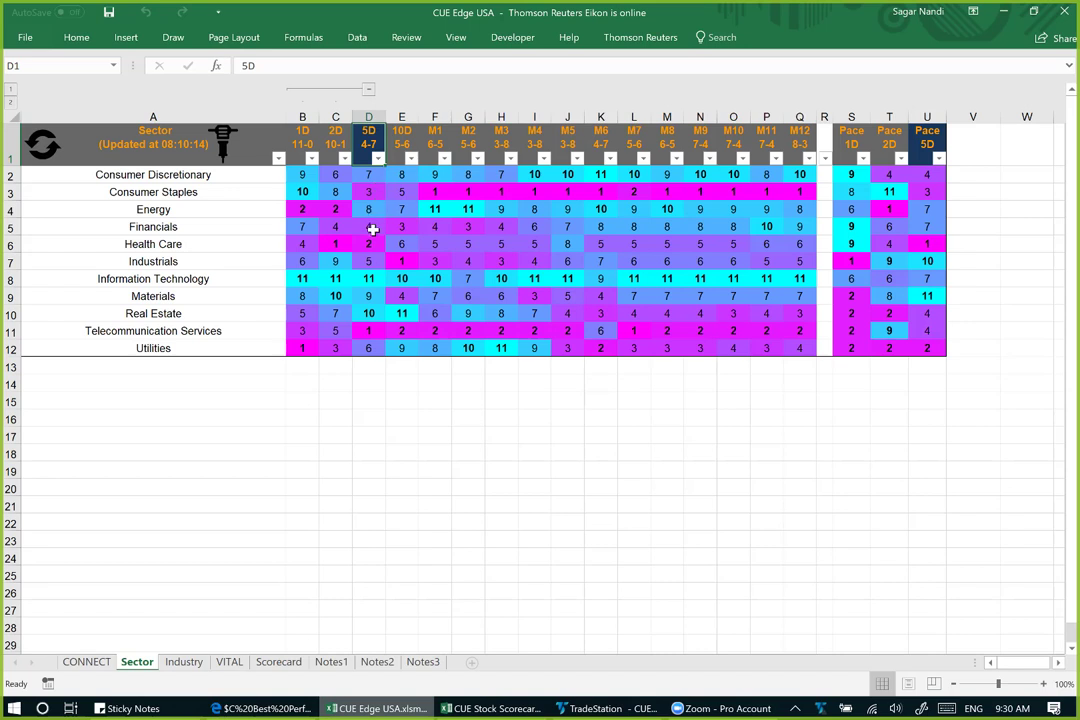
pyautogui.click(368, 331)
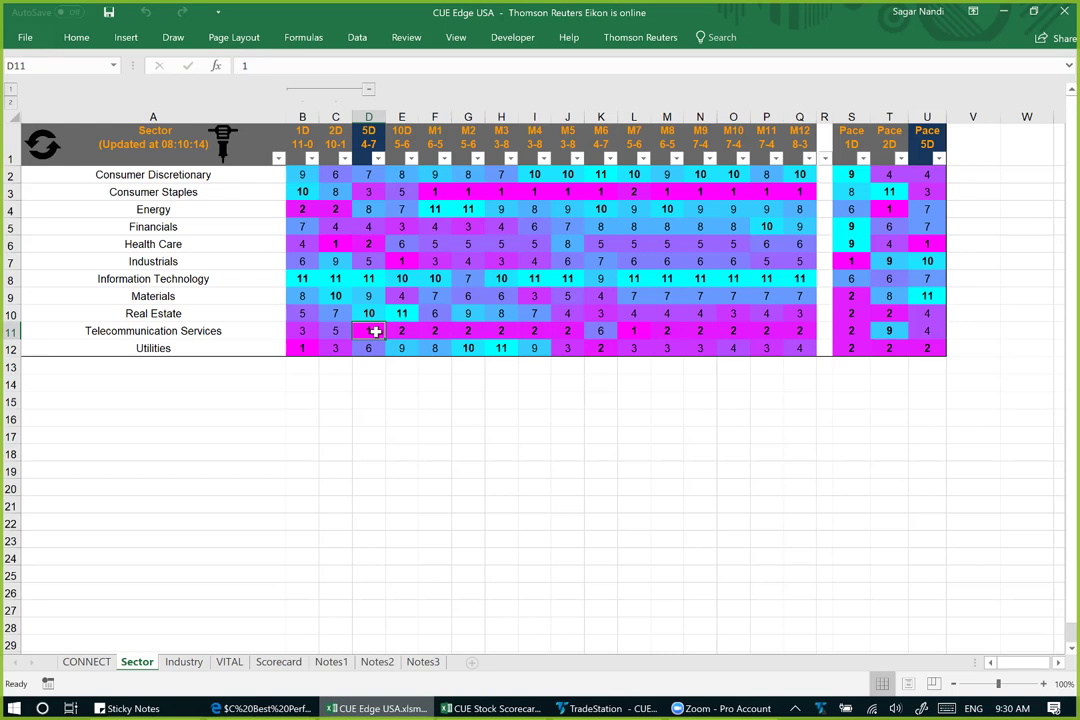
pyautogui.click(372, 279)
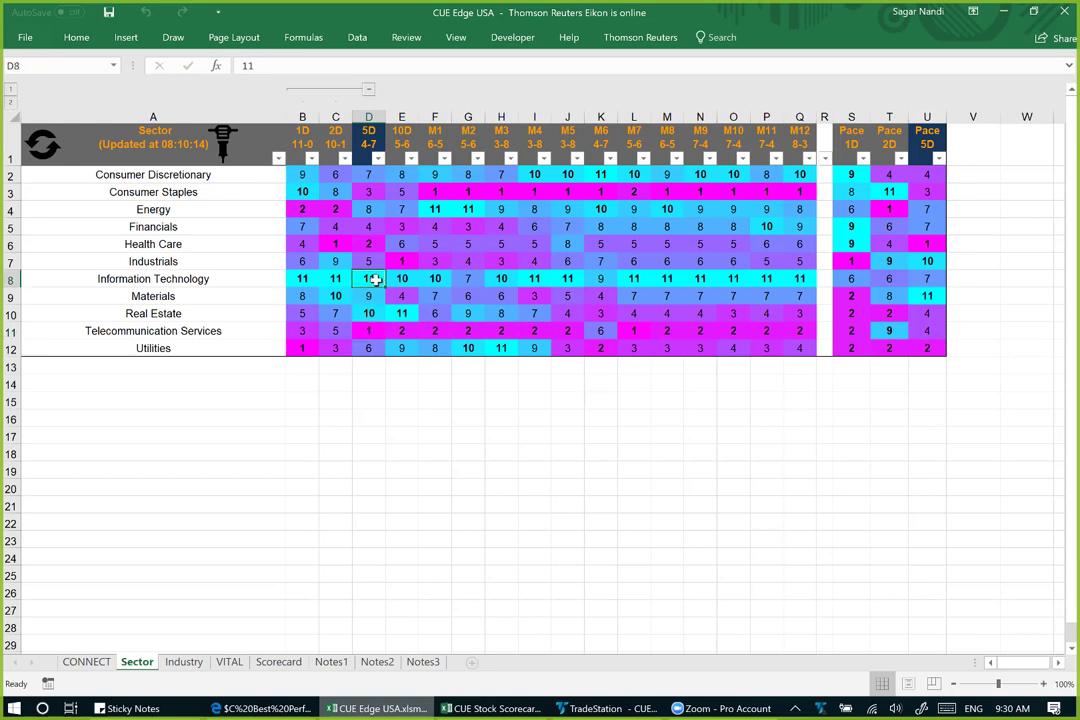
pyautogui.click(369, 137)
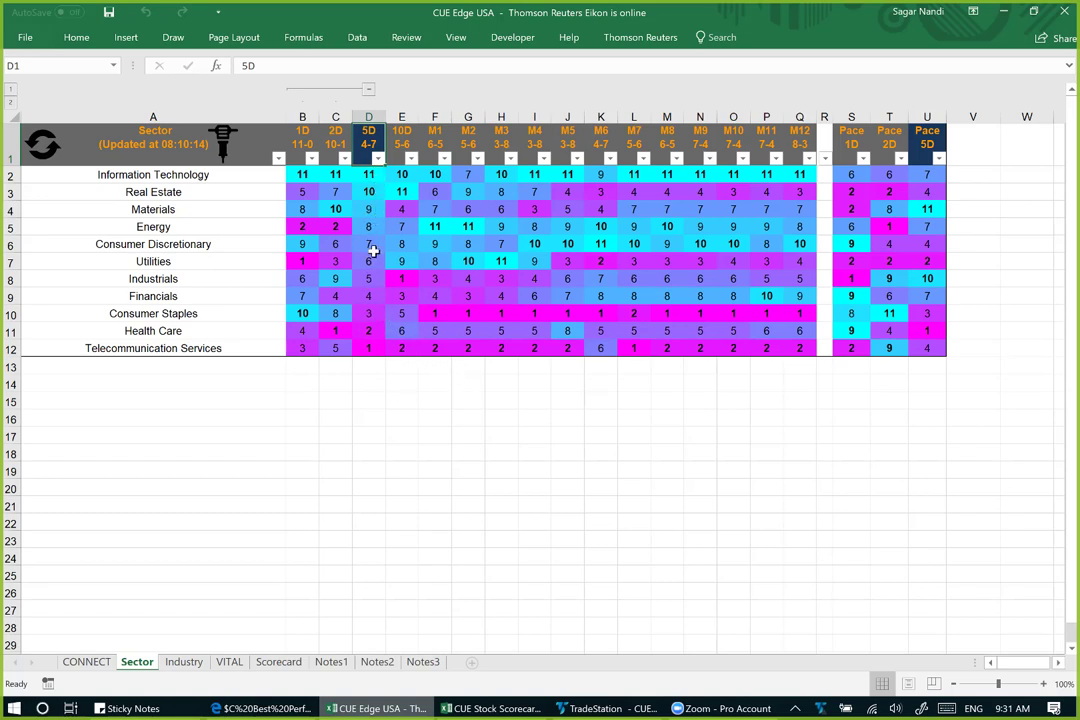
# Step: Examine the sorted 5D column, comparing the two highest-ranked sectors with the two lowest-ranked ones
pyautogui.click(372, 348)
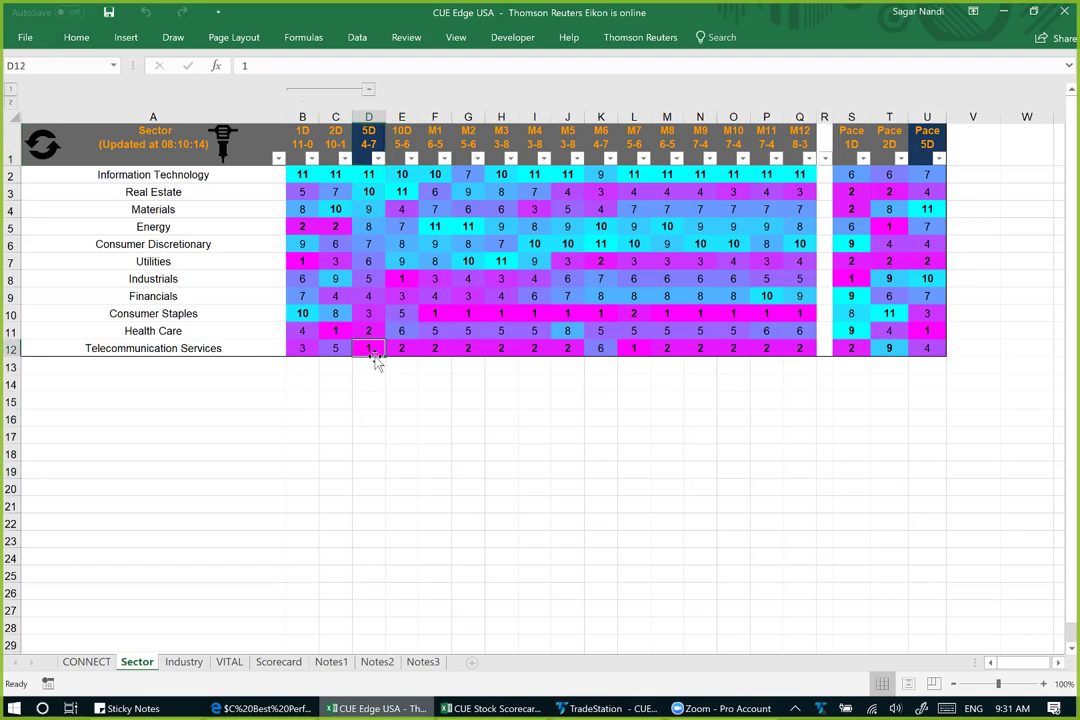
pyautogui.click(370, 174)
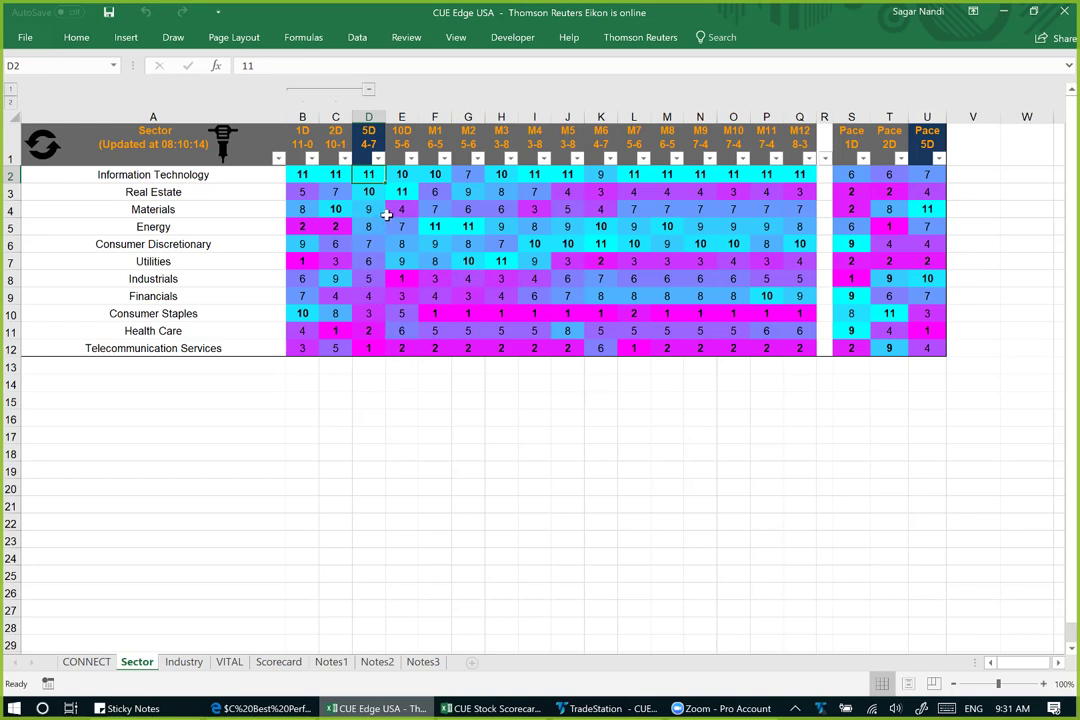
pyautogui.click(370, 140)
pyautogui.moveTo(370, 140); pyautogui.dragTo(368, 367)
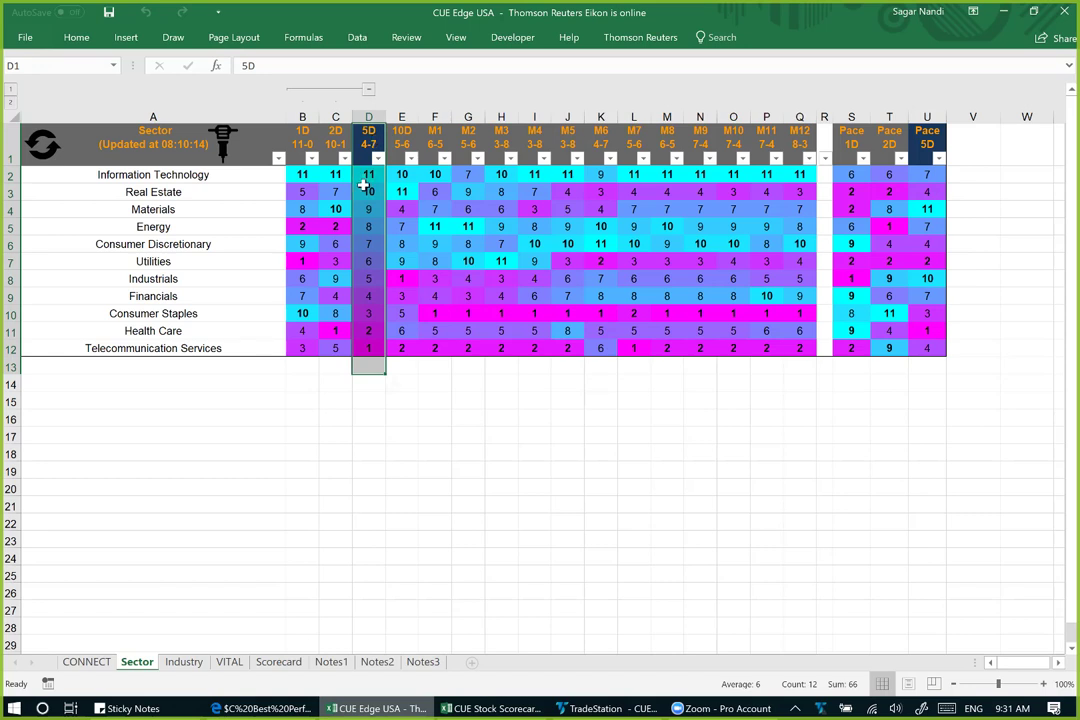
pyautogui.moveTo(370, 174); pyautogui.dragTo(368, 196)
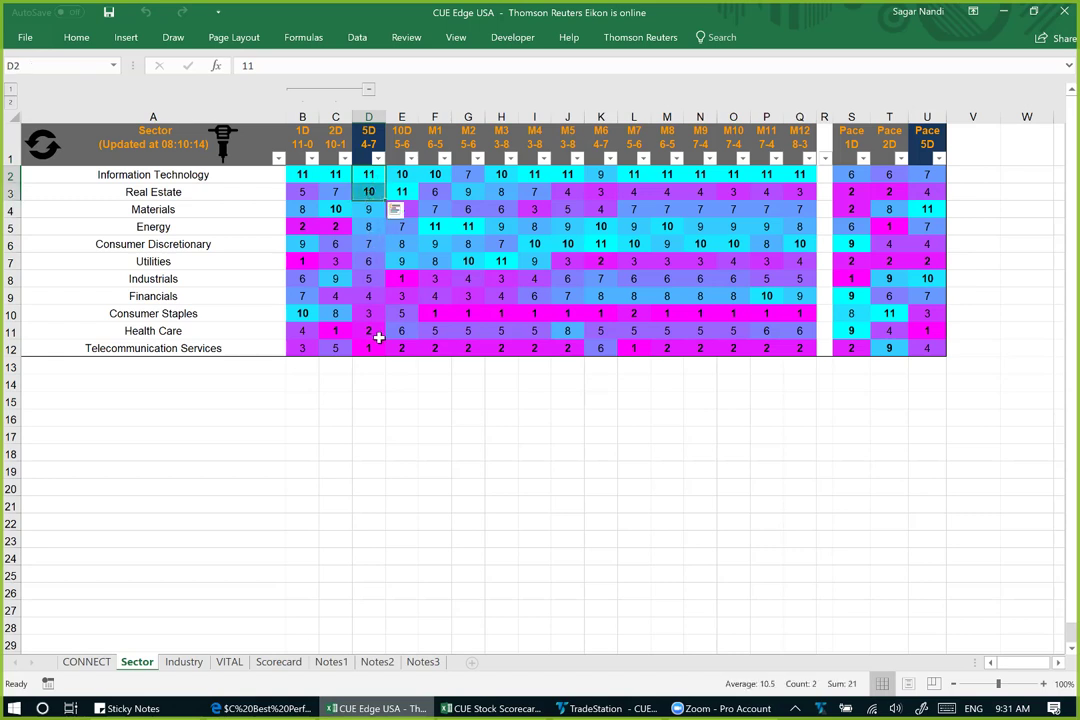
pyautogui.moveTo(366, 331)
pyautogui.mouseDown()
pyautogui.moveTo(359, 357)
pyautogui.moveTo(369, 350)
pyautogui.mouseUp()
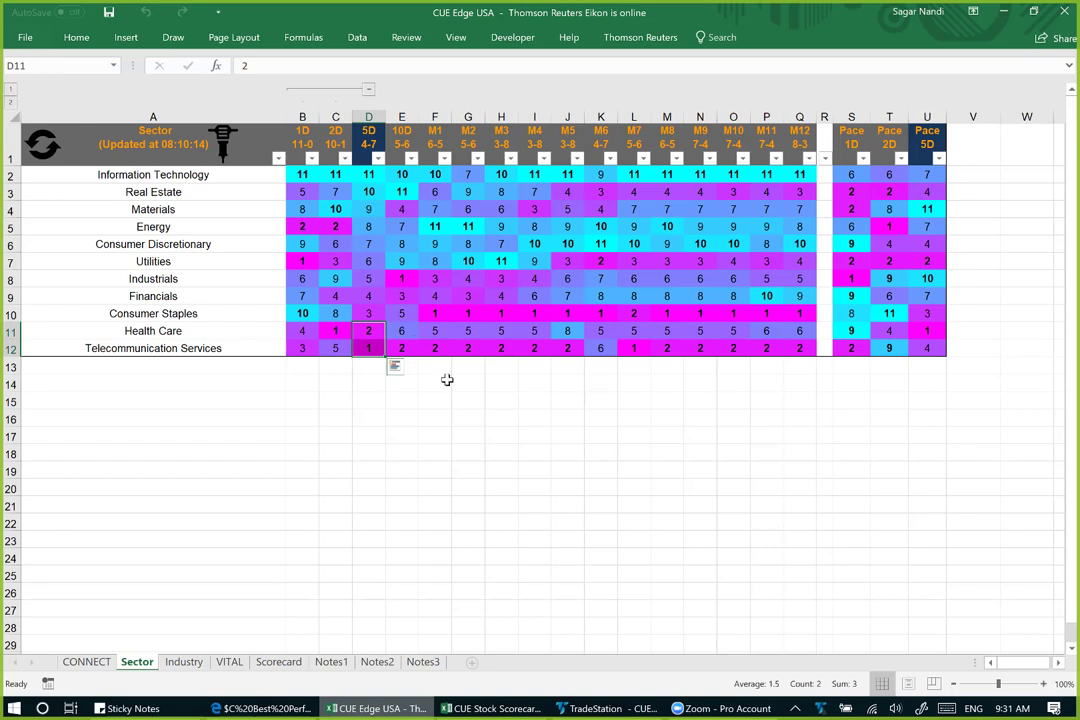
pyautogui.click(507, 441)
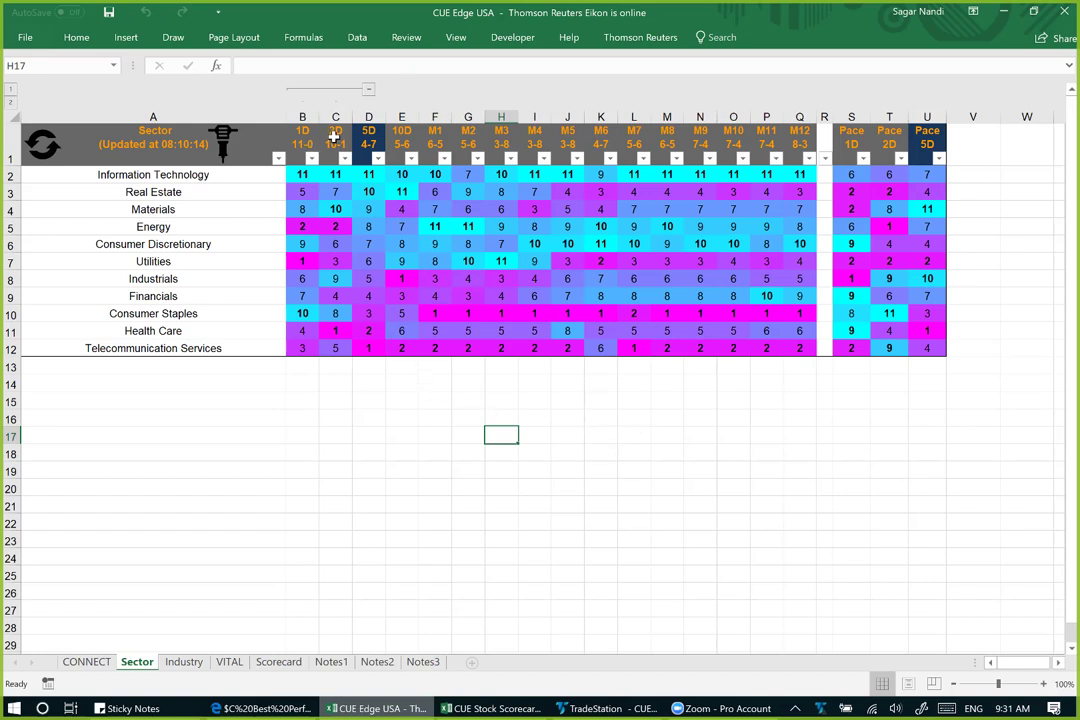
# Step: Collapse the grouped 1D and 2D columns and highlight Real Estate's ranks from M4 through 5D
pyautogui.click(369, 89)
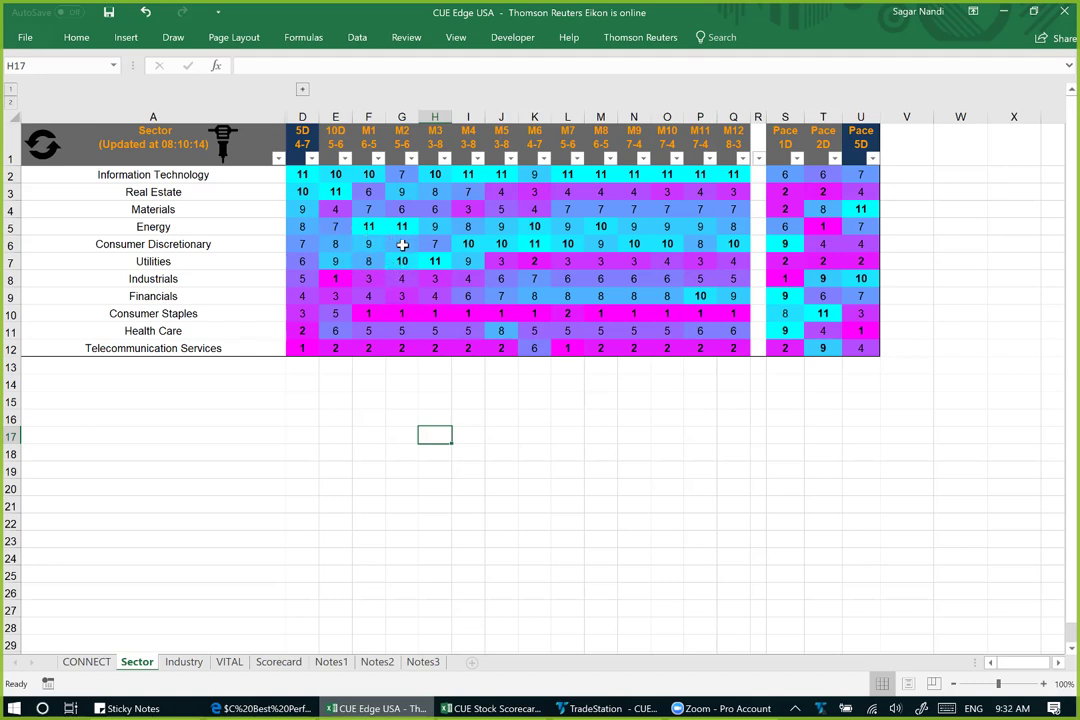
pyautogui.moveTo(610, 194); pyautogui.dragTo(305, 196)
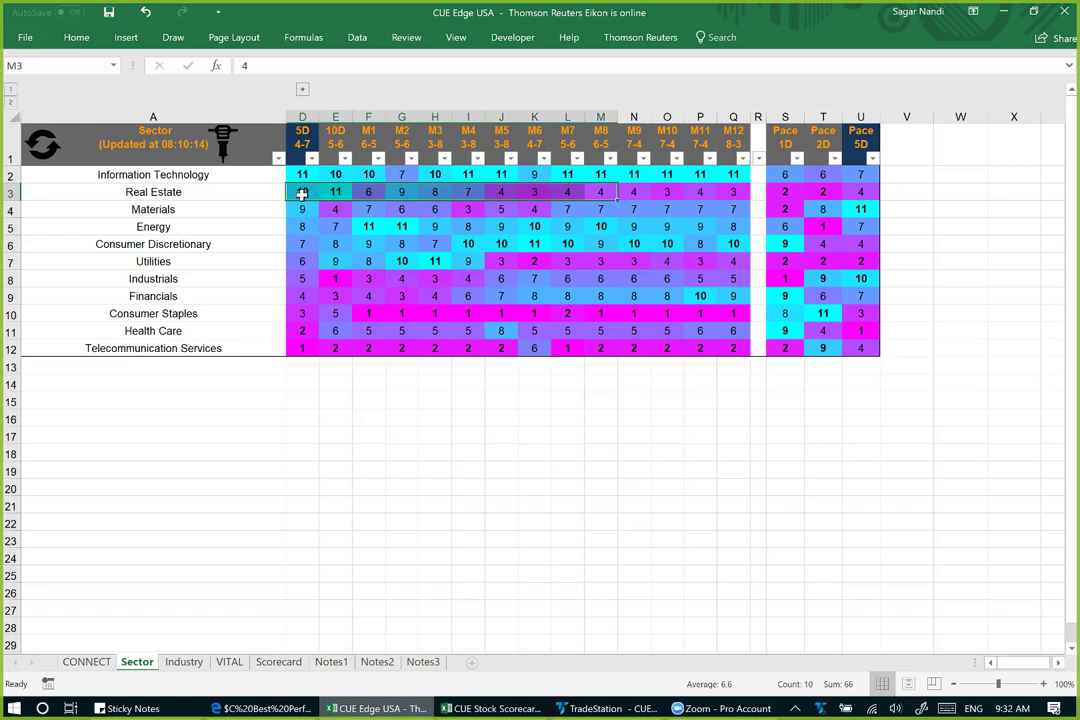
pyautogui.moveTo(468, 192); pyautogui.dragTo(302, 192)
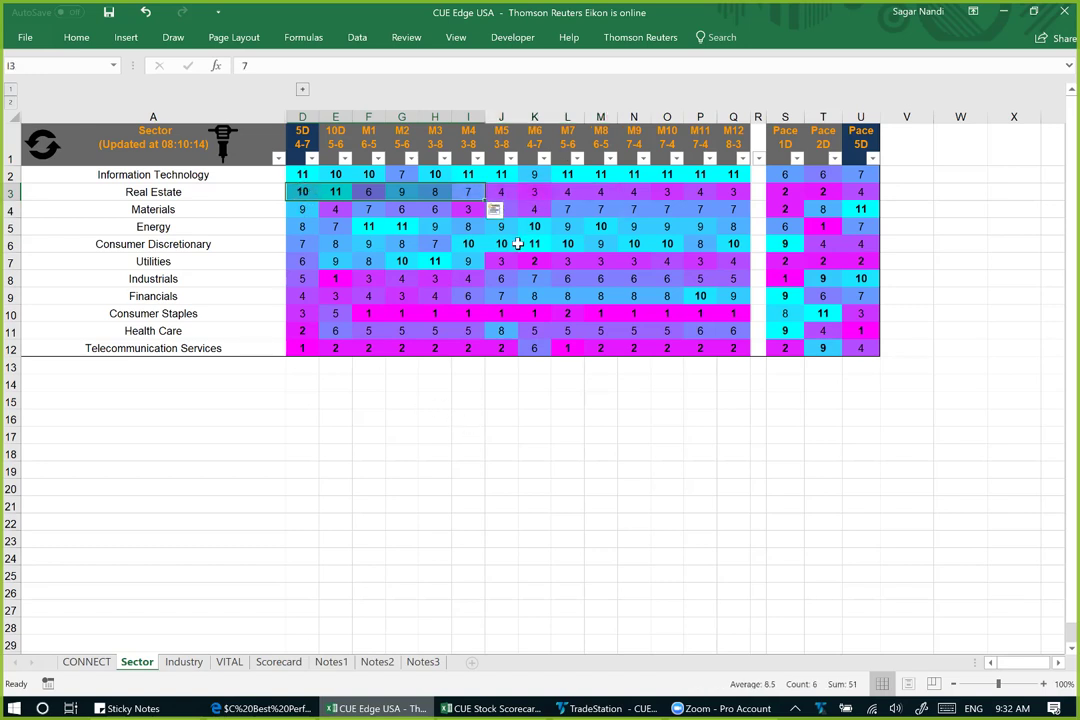
# Step: On the Industry sheet, collapse the 1D and 2D columns and sort the industries by 5D rank from highest to lowest
pyautogui.click(190, 663)
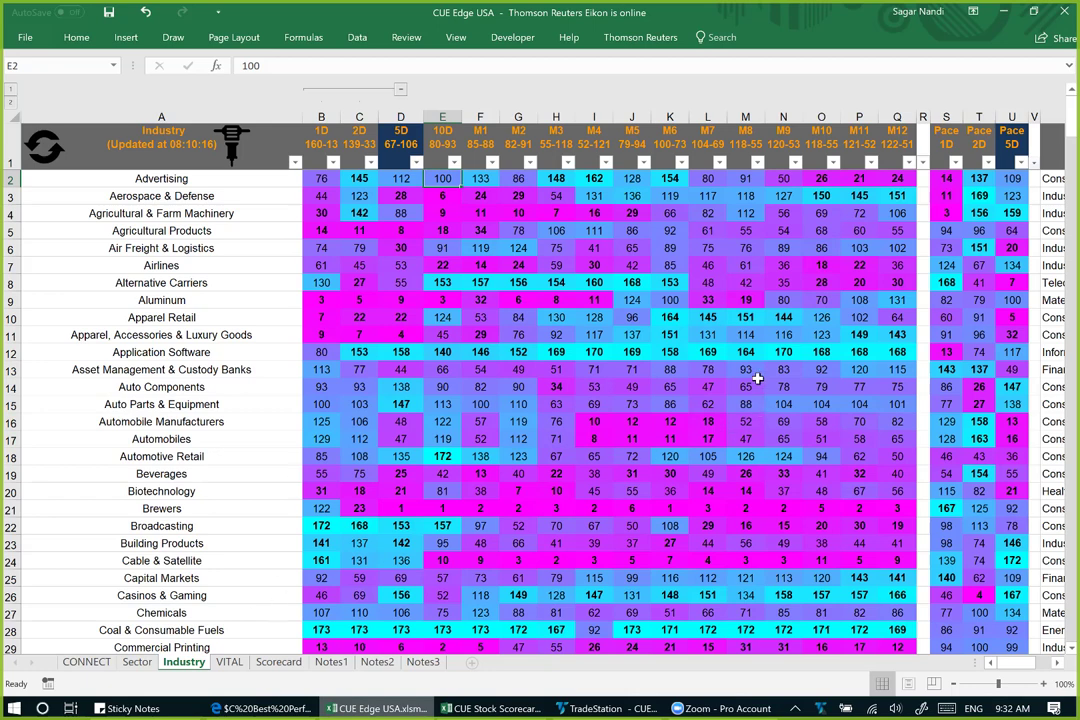
pyautogui.click(401, 92)
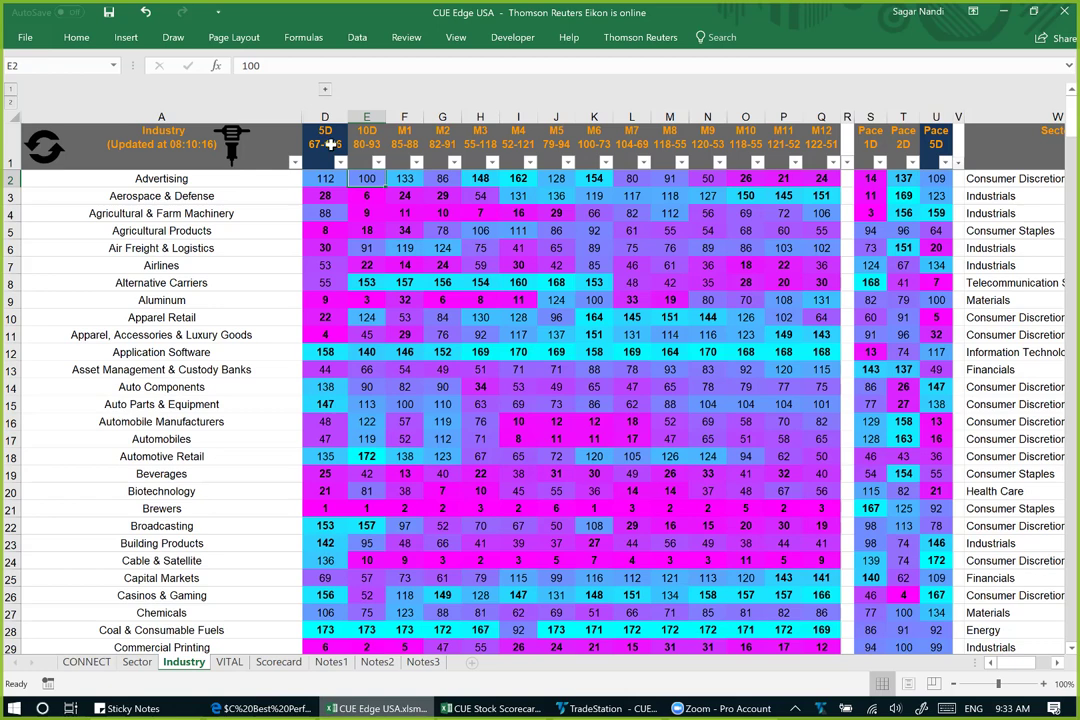
pyautogui.click(331, 143)
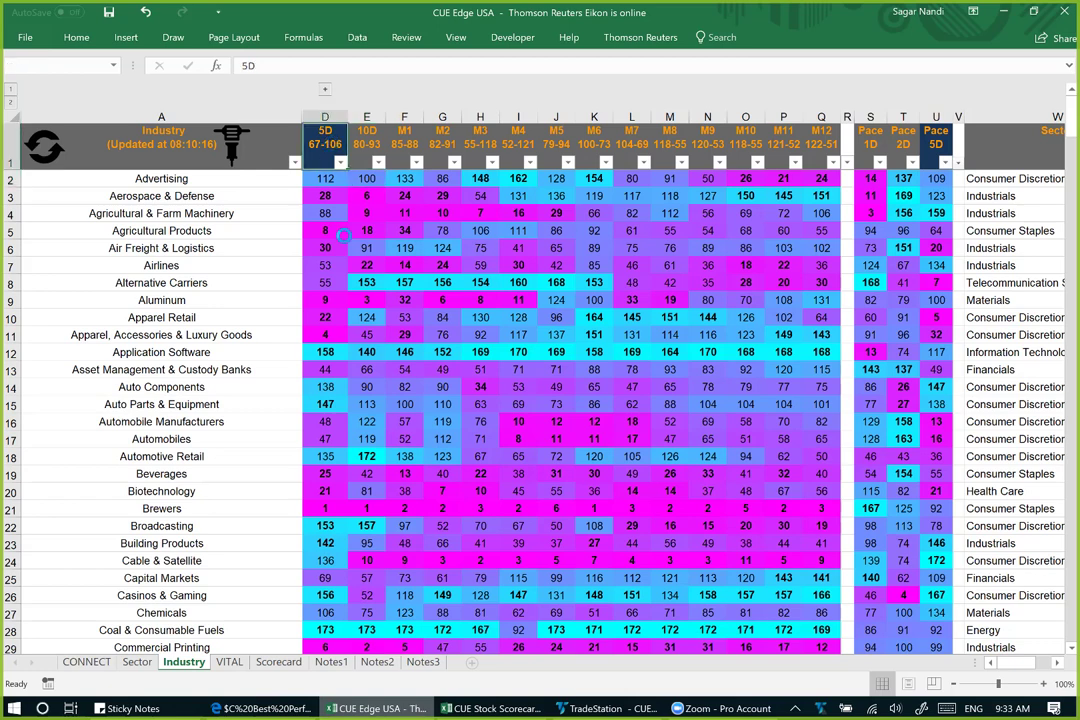
pyautogui.doubleClick(338, 155)
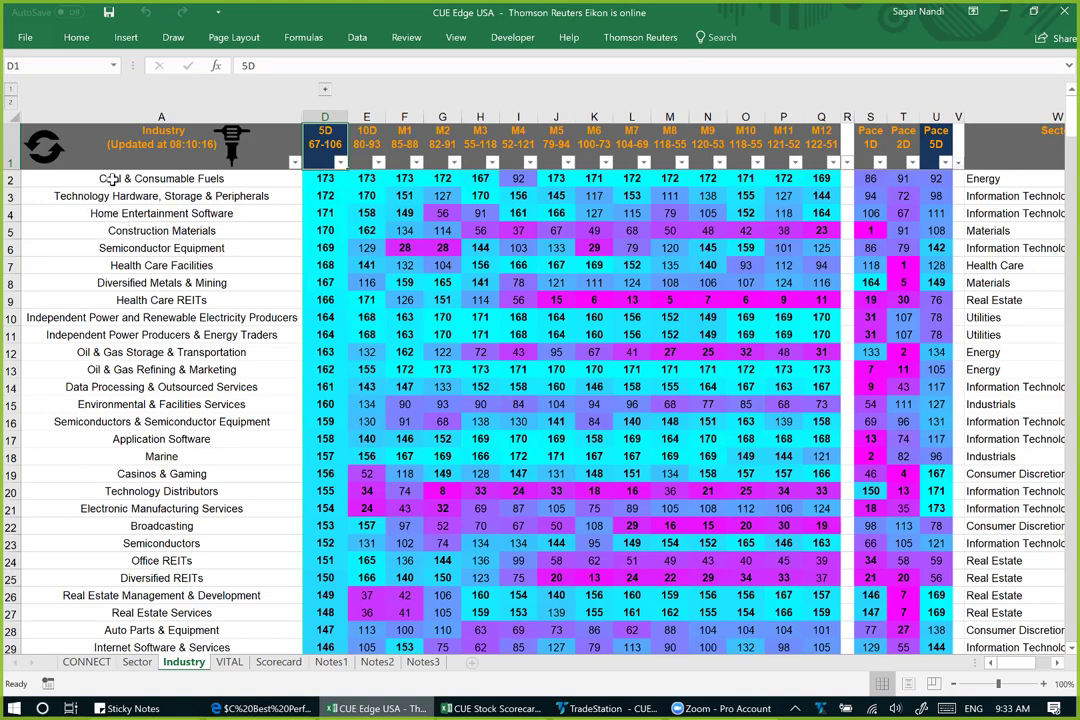
# Step: Review the eight top-ranked industries on the Industry sheet and select Coal & Consumable Fuels
pyautogui.moveTo(108, 181); pyautogui.dragTo(114, 302)
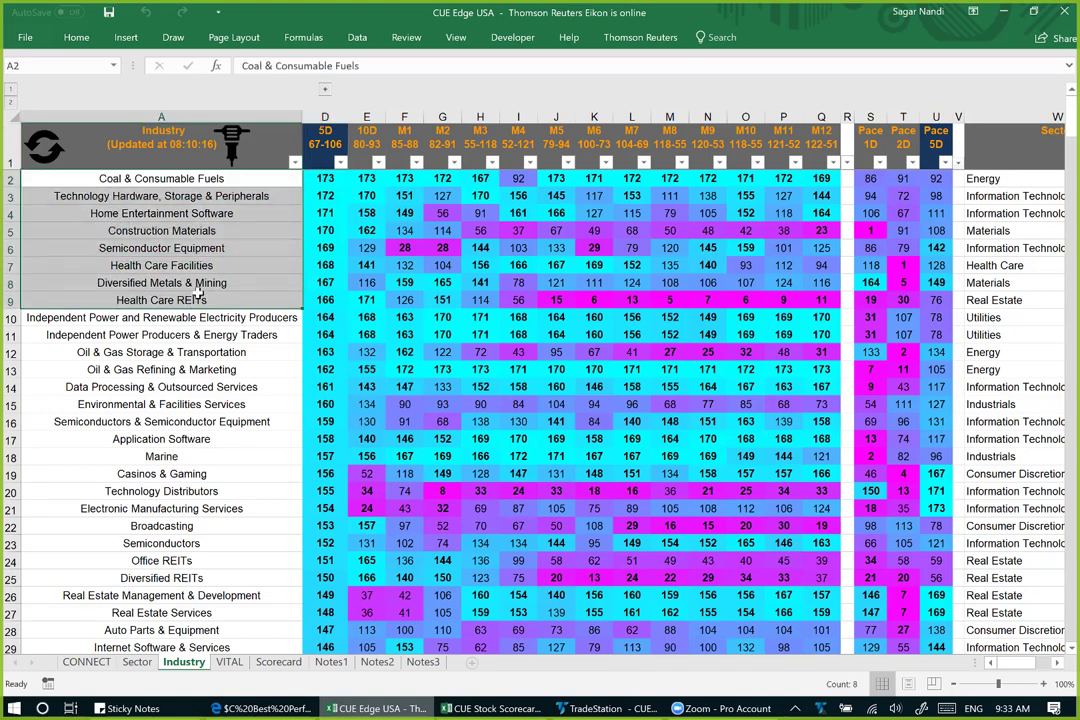
pyautogui.click(212, 270)
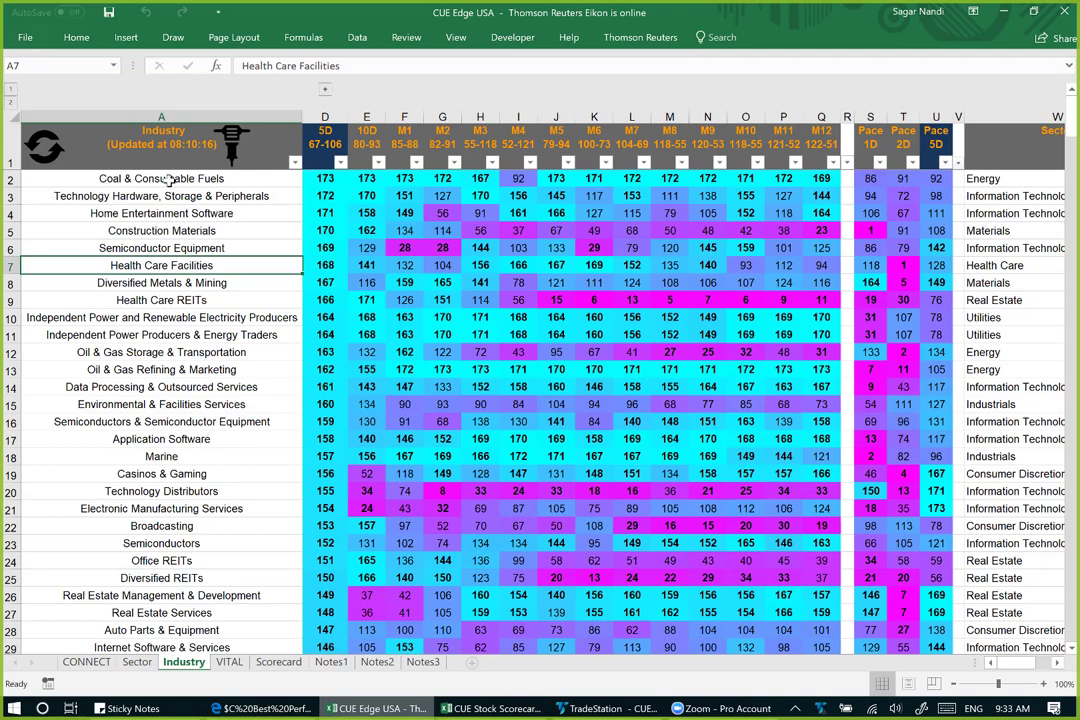
pyautogui.click(208, 179)
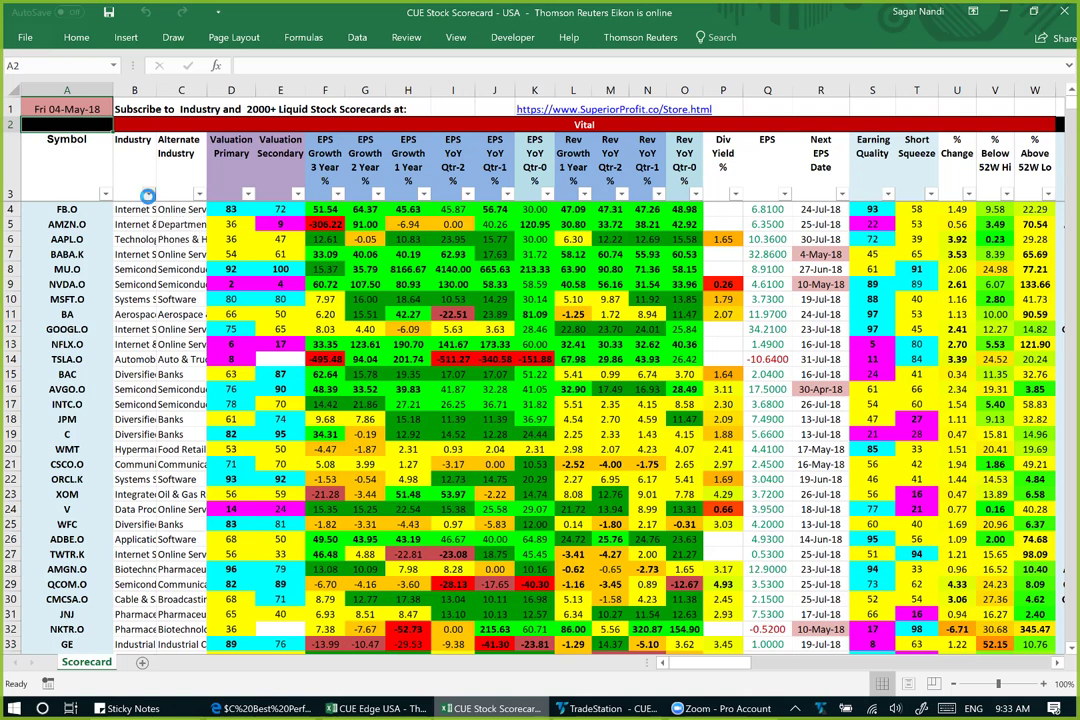
# Step: Filter the Industry column of the stock scorecard to Coal & Consumable Fuels by searching for "coal"
pyautogui.click(148, 194)
pyautogui.click(111, 329)
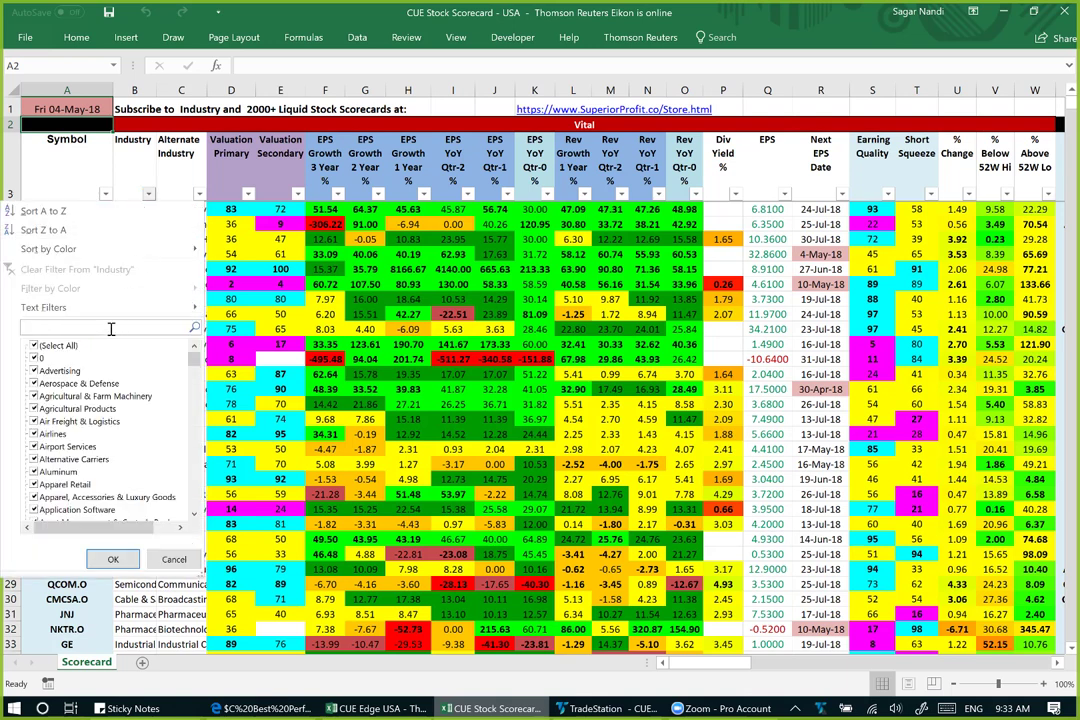
pyautogui.write('coal')
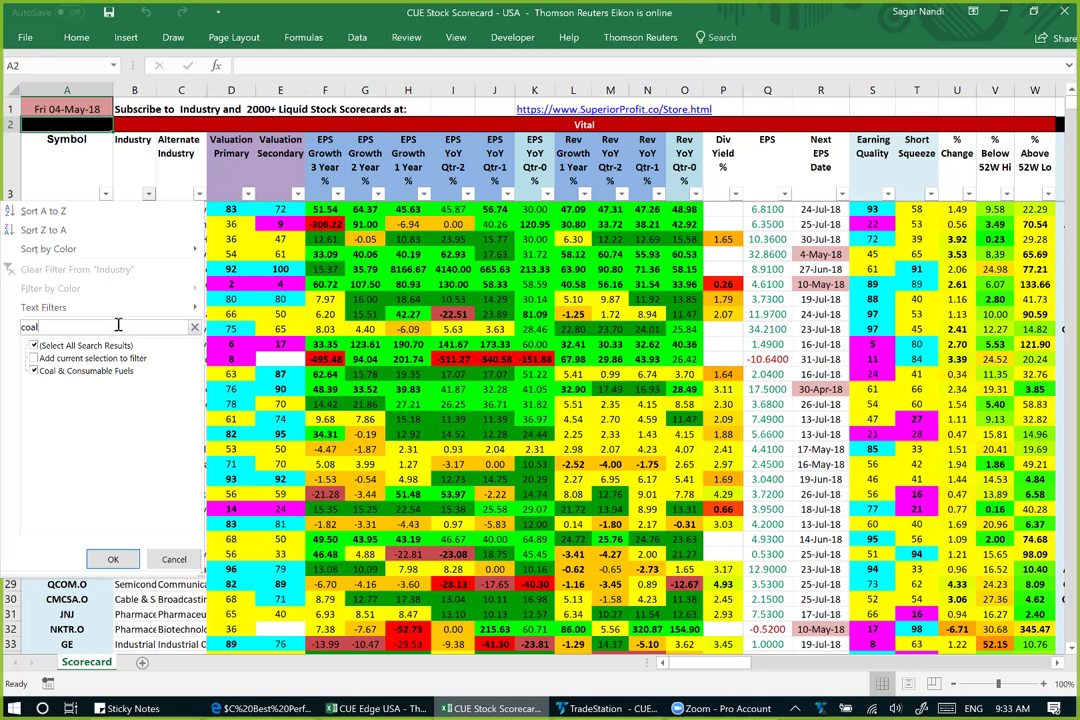
pyautogui.press('Escape')
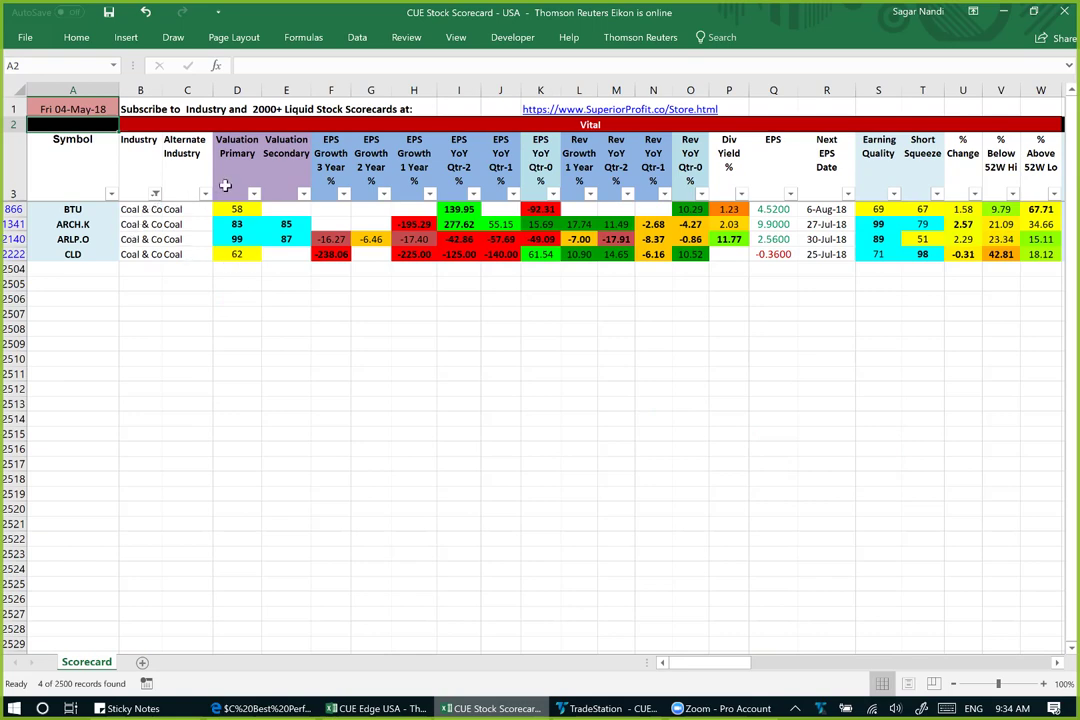
# Step: Highlight the ARLP.O row and examine its valuation, earnings and revenue figures across the Vital section
pyautogui.click(14, 240)
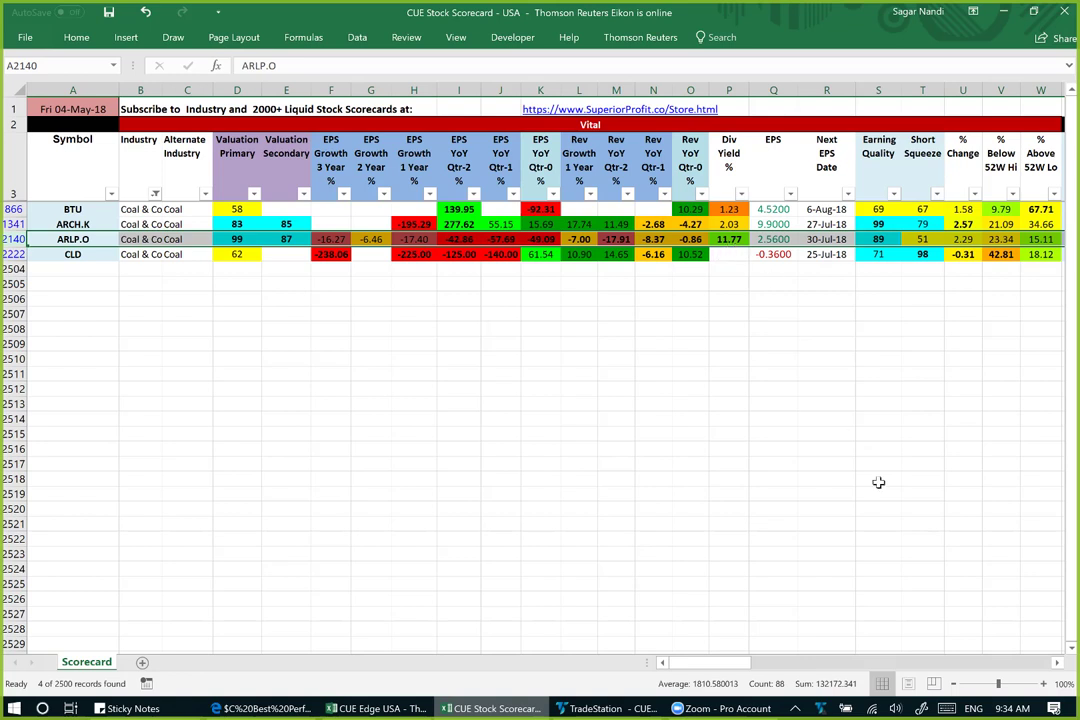
pyautogui.click(1058, 665)
pyautogui.click(1058, 665)
pyautogui.click(1058, 665)
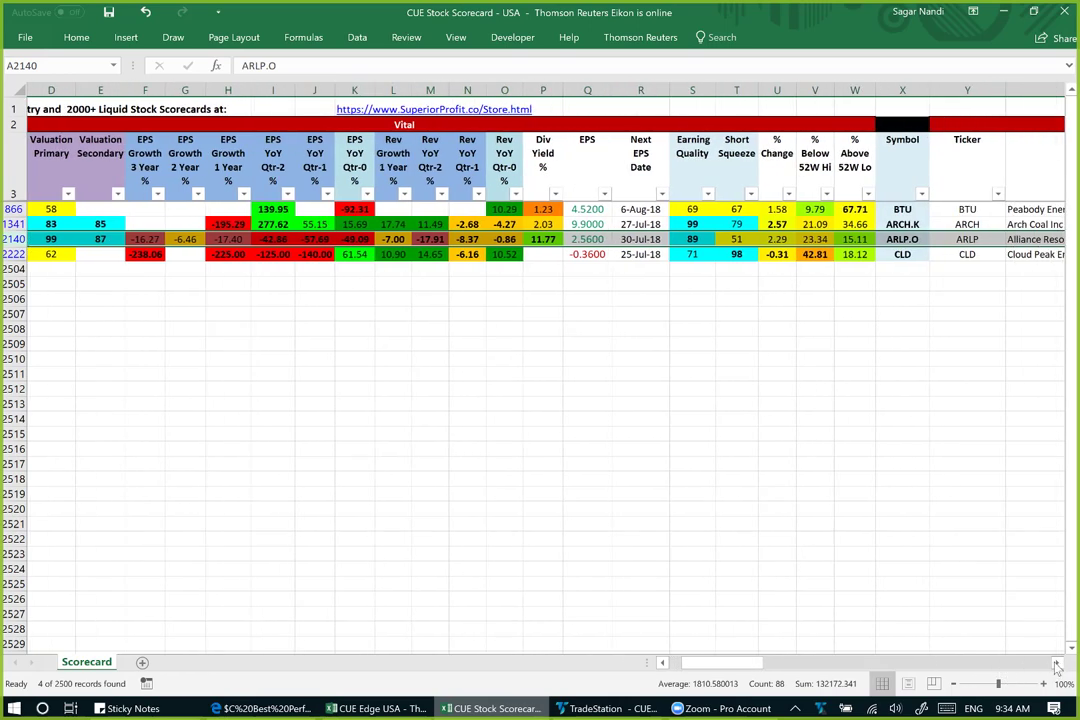
# Step: Go past the Information section to the Performance section and highlight the ARLP.O row there
pyautogui.click(659, 125)
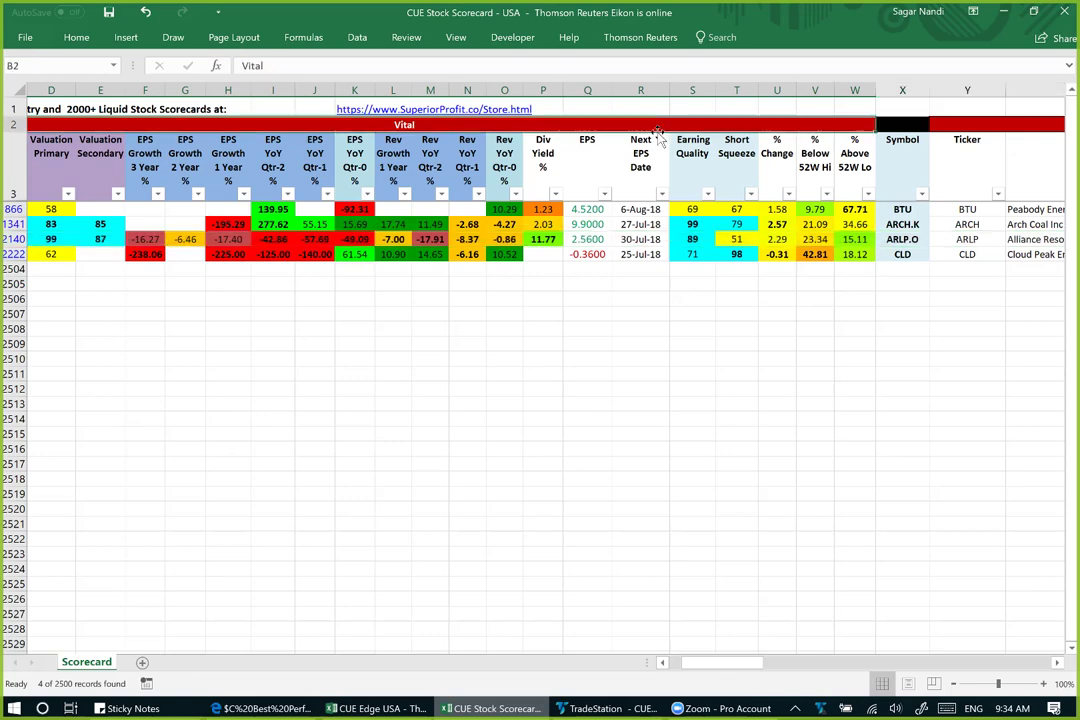
pyautogui.press('Right')
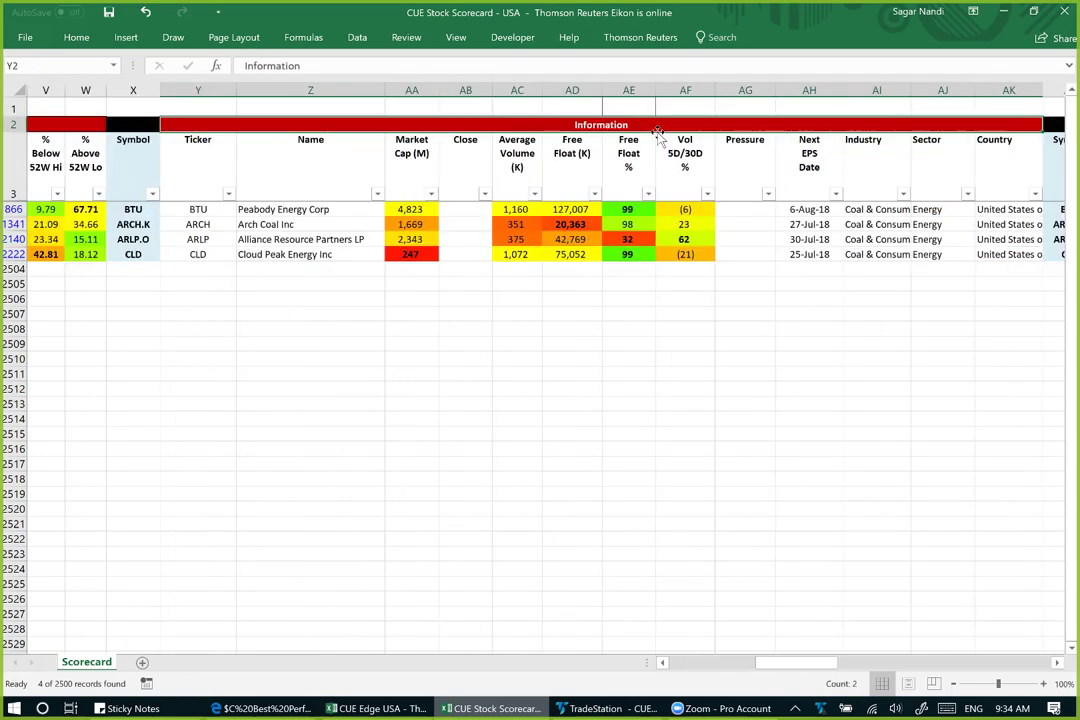
pyautogui.press('Right')
pyautogui.press('Right')
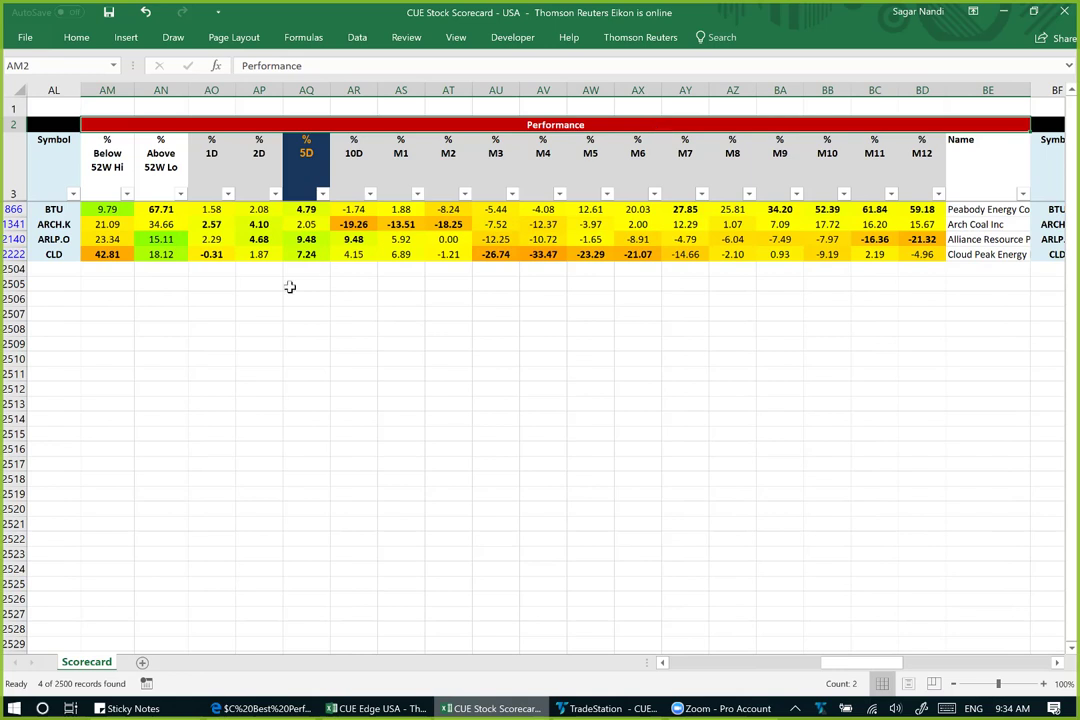
pyautogui.click(13, 239)
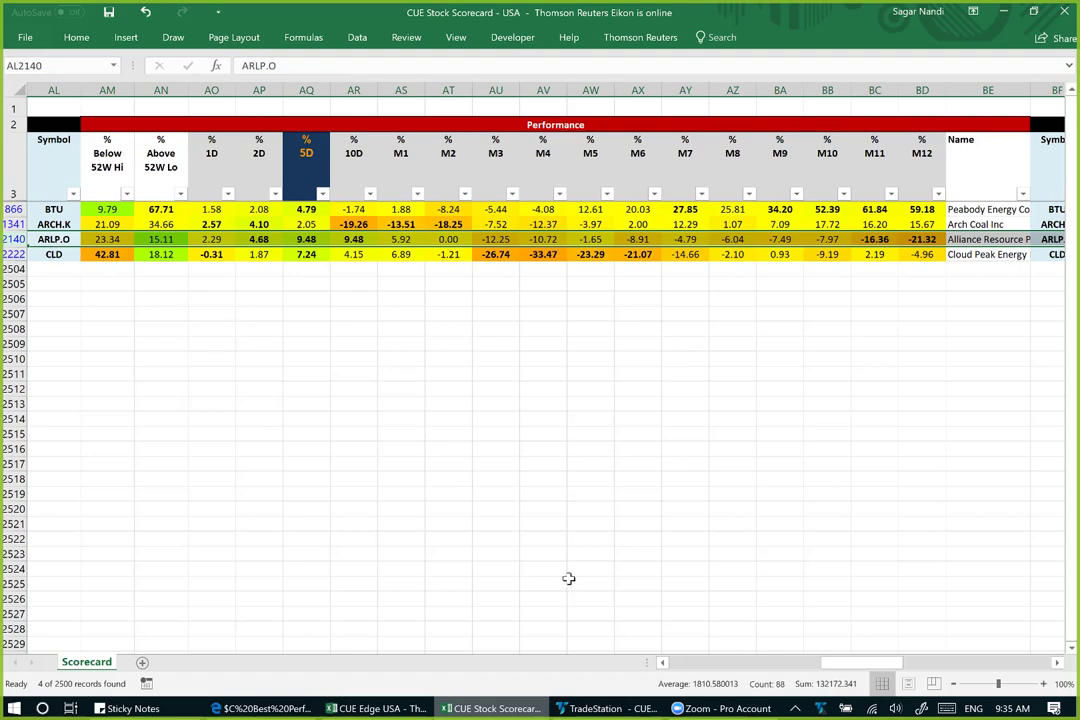
# Step: Switch to TradeStation and draw arrows on the ARLP weekly chart along the dashed support line, at the recent low and at the yellow volume bar
pyautogui.hotkey('alt', 'Tab')
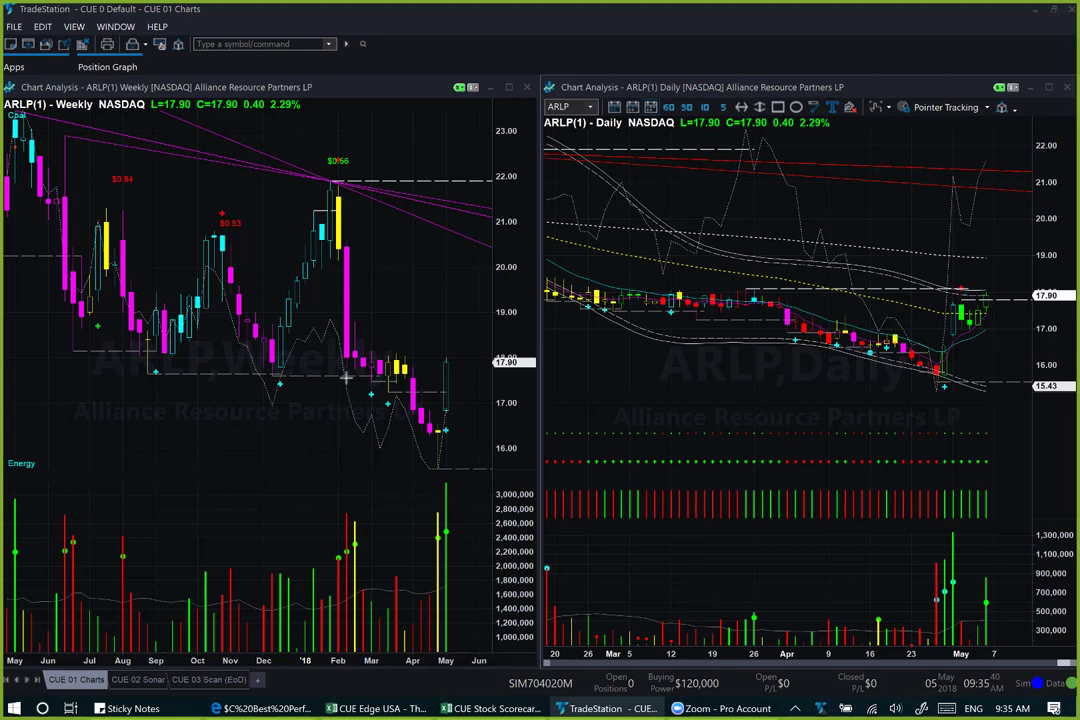
pyautogui.moveTo(345, 374); pyautogui.dragTo(467, 372)
pyautogui.moveTo(319, 361); pyautogui.dragTo(432, 516)
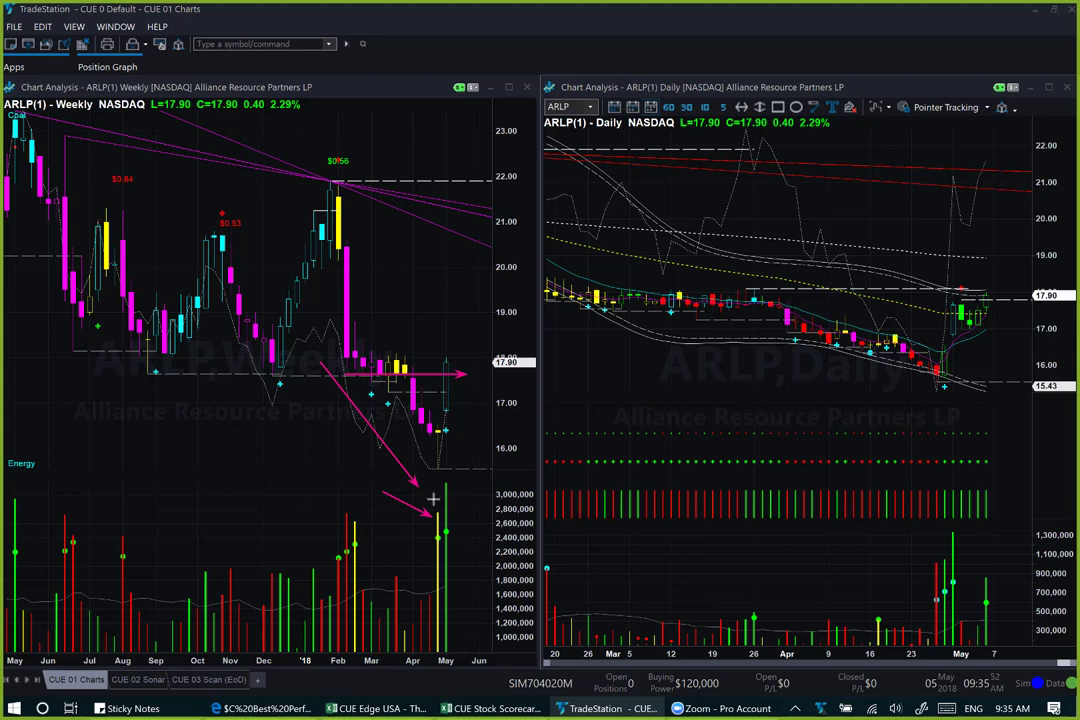
pyautogui.moveTo(433, 498); pyautogui.dragTo(437, 478)
pyautogui.moveTo(405, 524); pyautogui.dragTo(430, 537)
# Step: Mark the latest weekly ARLP candle and its volume bar with arrows, plus a horizontal support arrow and a steep upward arrow
pyautogui.moveTo(508, 463); pyautogui.dragTo(451, 414)
pyautogui.moveTo(492, 510); pyautogui.dragTo(453, 541)
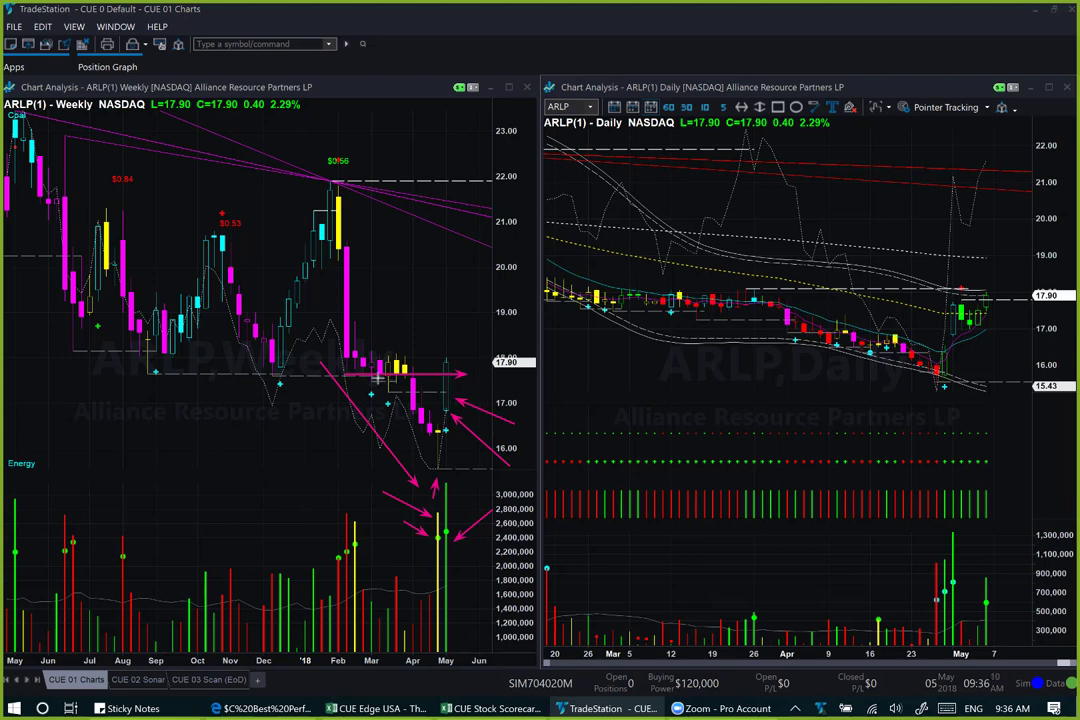
pyautogui.moveTo(465, 376); pyautogui.dragTo(505, 376)
pyautogui.moveTo(479, 478); pyautogui.dragTo(535, 326)
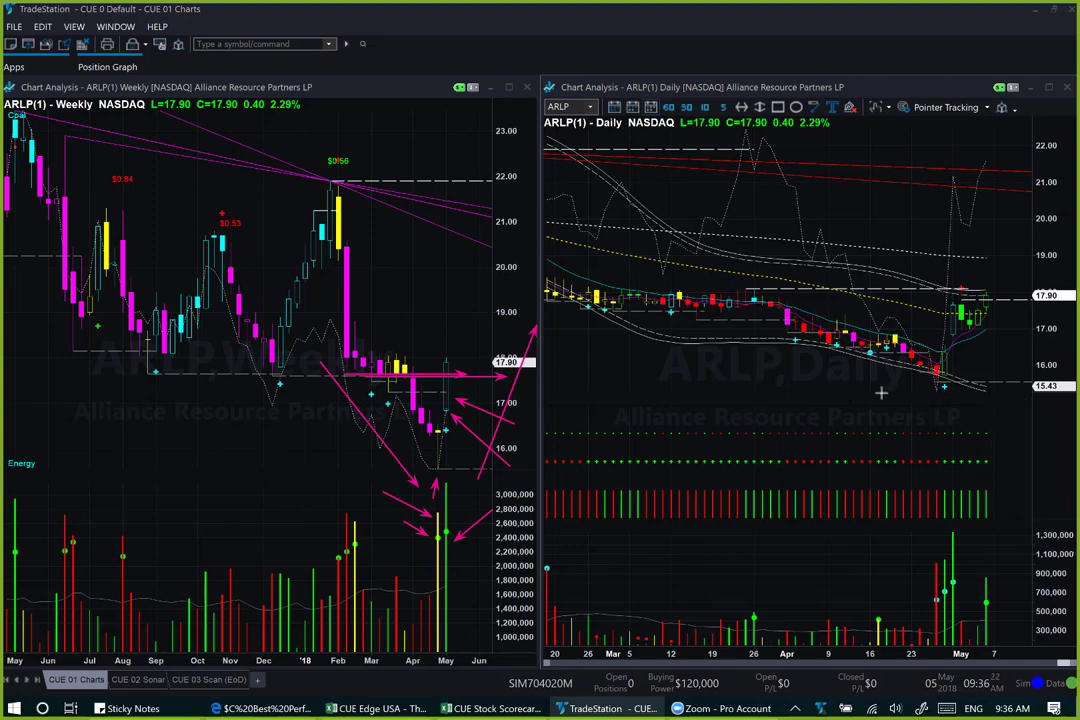
# Step: Draw arrows on the ARLP daily chart at the mid-April low, the lower late-April low and the volume bar beneath it
pyautogui.moveTo(799, 391); pyautogui.dragTo(869, 360)
pyautogui.moveTo(891, 354); pyautogui.dragTo(931, 395)
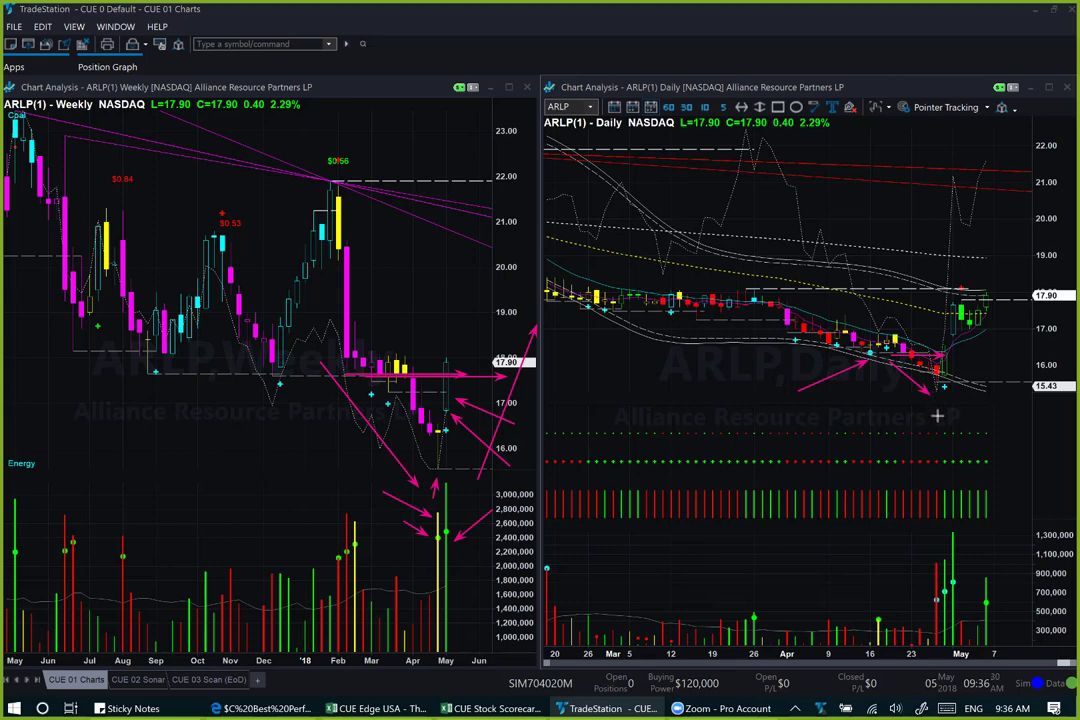
pyautogui.moveTo(923, 425)
pyautogui.mouseDown()
pyautogui.moveTo(932, 403)
pyautogui.moveTo(934, 553)
pyautogui.mouseUp()
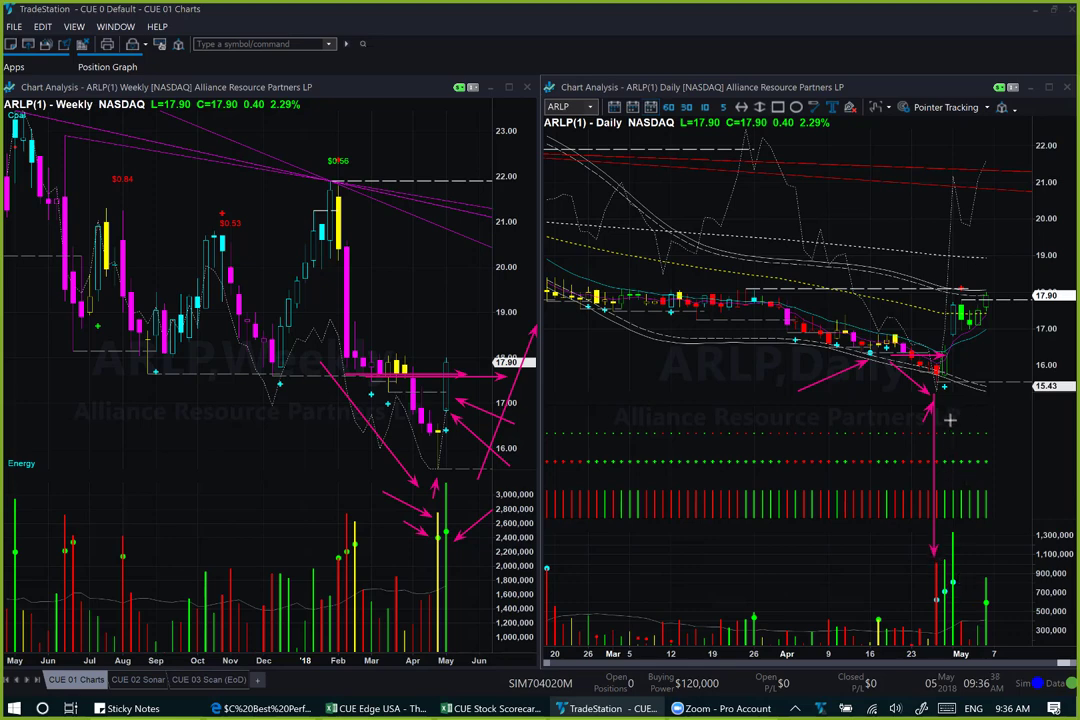
# Step: Draw arrows on the ARLP daily chart from the late-April candles down to their volume bars and up to the gap-up candle
pyautogui.moveTo(946, 397); pyautogui.dragTo(945, 550)
pyautogui.moveTo(1012, 435)
pyautogui.mouseDown()
pyautogui.moveTo(957, 343)
pyautogui.moveTo(953, 533)
pyautogui.mouseUp()
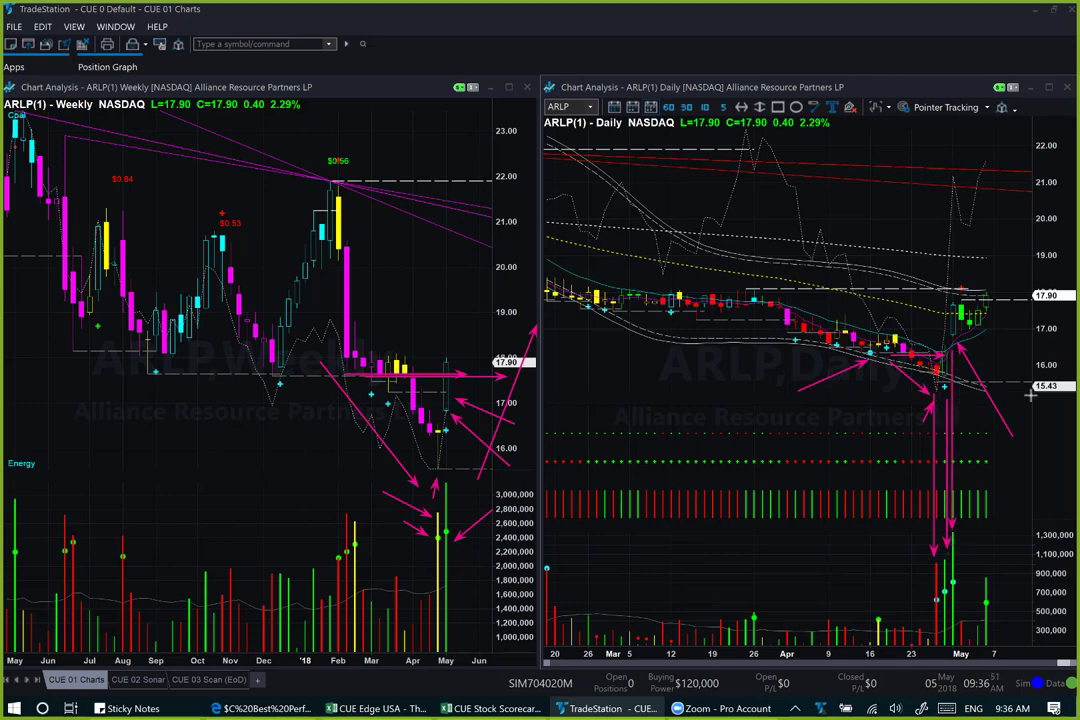
pyautogui.moveTo(989, 432); pyautogui.dragTo(955, 343)
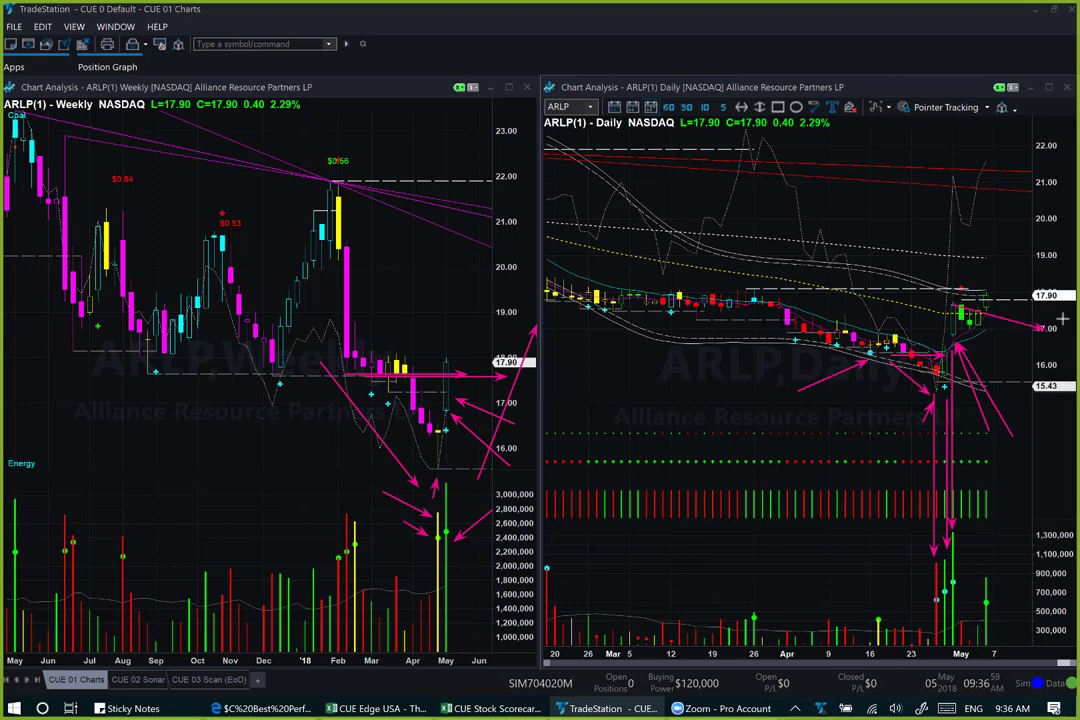
# Step: Mark the ARLP daily chart with a horizontal arrow at the early-May candle tops, one along the March-April decline, and two at the latest rise
pyautogui.moveTo(956, 306); pyautogui.dragTo(1071, 306)
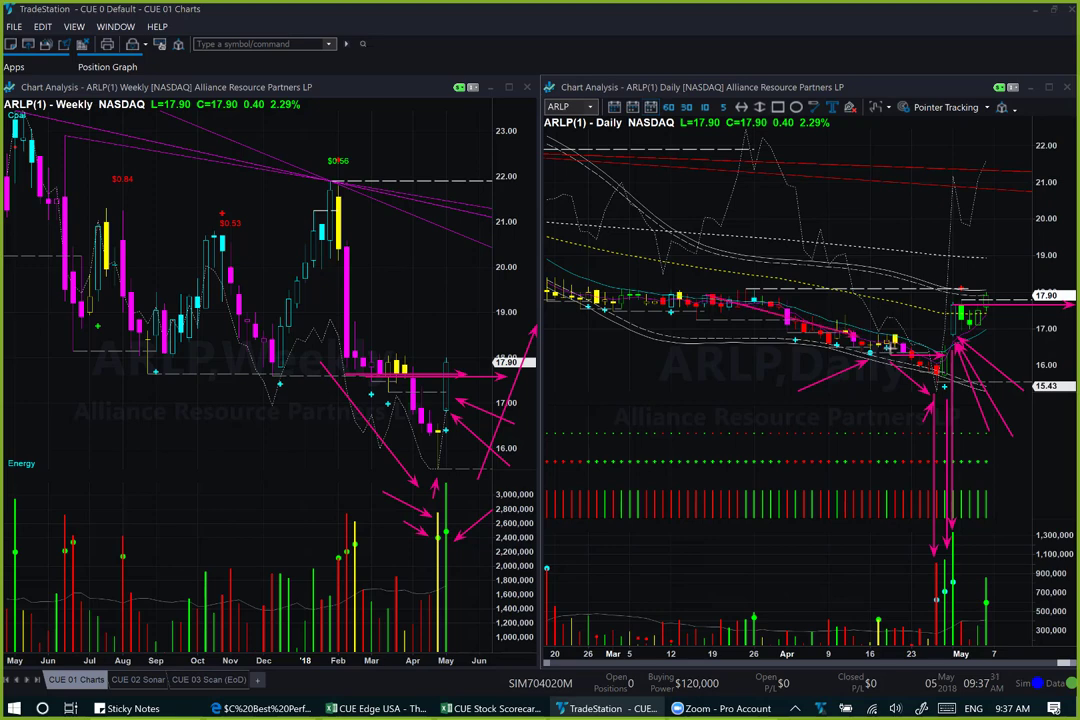
pyautogui.moveTo(680, 299); pyautogui.dragTo(893, 346)
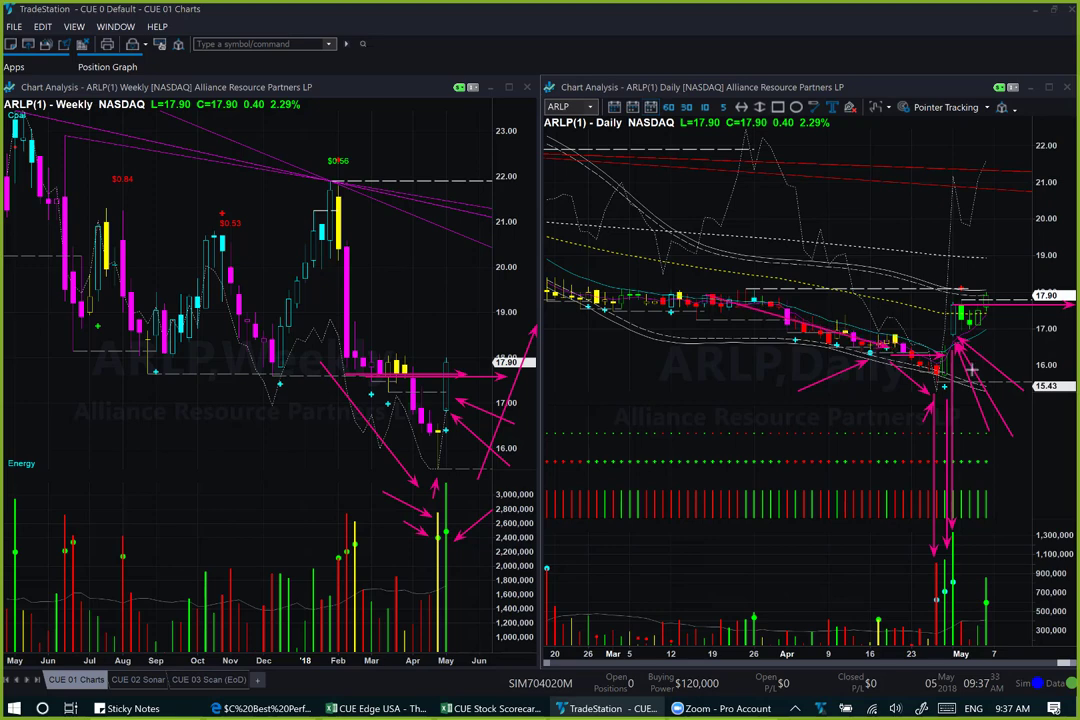
pyautogui.moveTo(960, 345); pyautogui.dragTo(1002, 313)
pyautogui.moveTo(986, 294); pyautogui.dragTo(1005, 293)
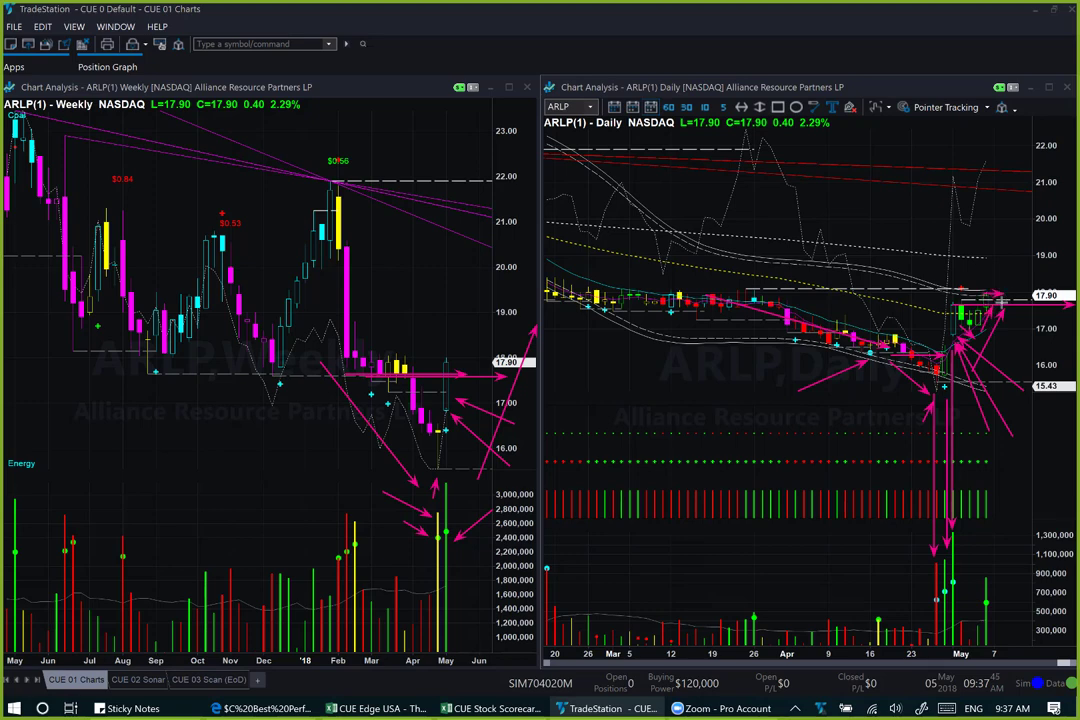
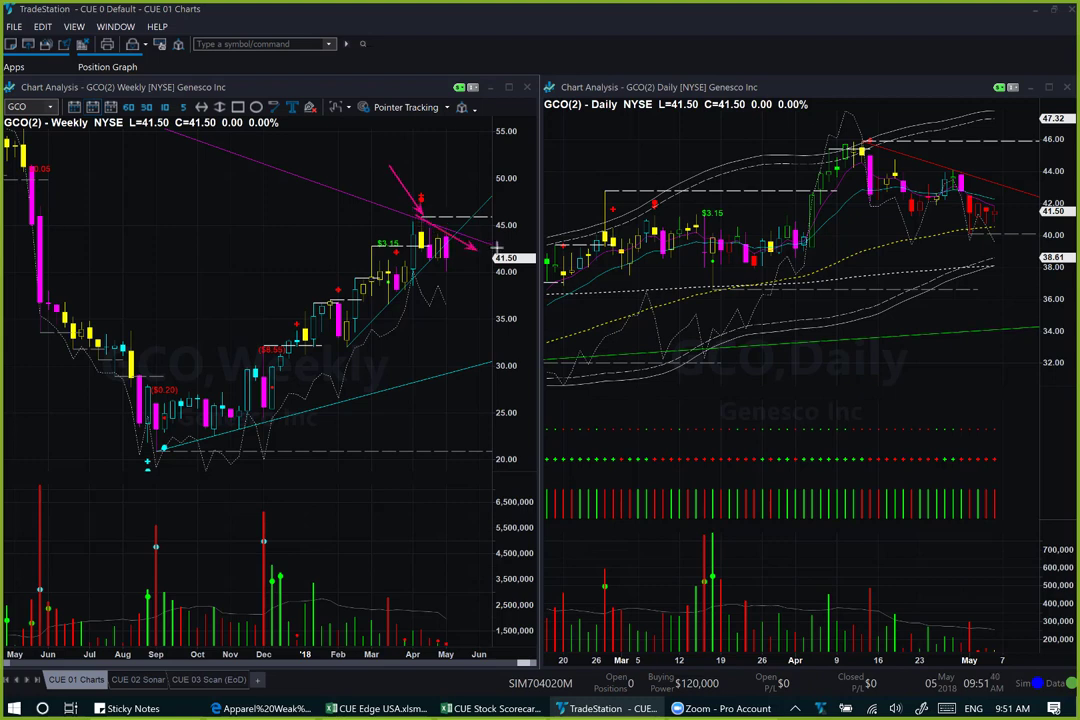
# Step: Draw arrows on the GCO weekly chart along the falling line from the April high, at its red marker and across the recent candles
pyautogui.moveTo(416, 213); pyautogui.dragTo(496, 245)
pyautogui.moveTo(472, 155); pyautogui.dragTo(431, 197)
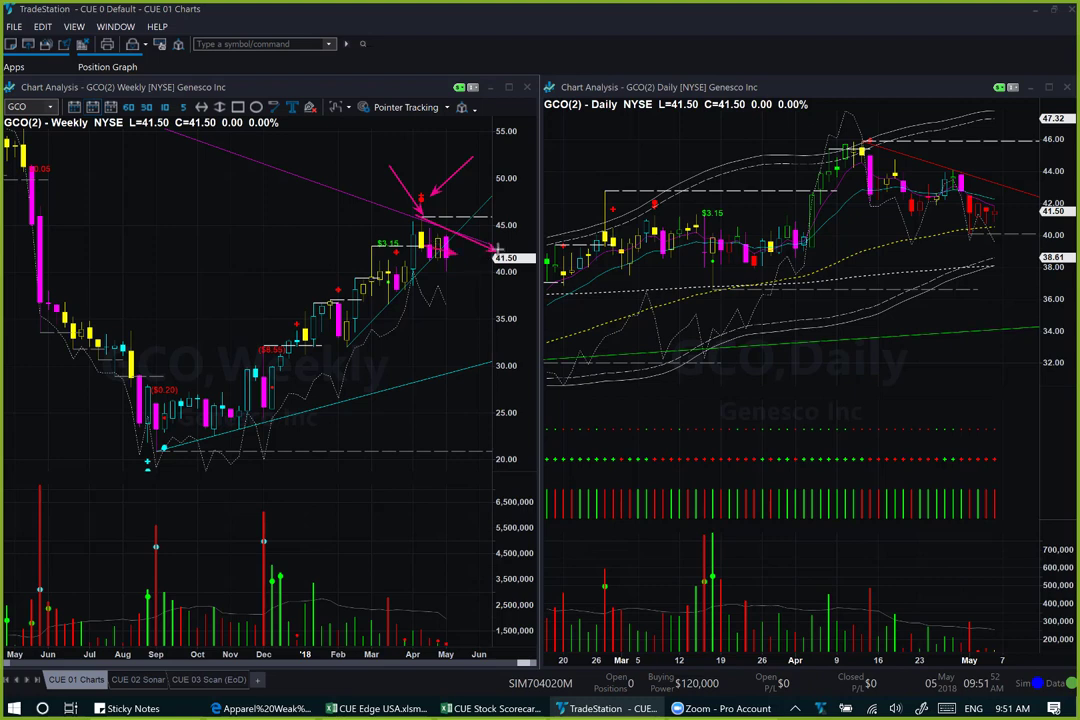
pyautogui.moveTo(495, 250); pyautogui.dragTo(505, 245)
# Step: Mark the GCO daily chart with arrows for the former resistance, the rise into April, the mid-April drop and the descending red trendline
pyautogui.moveTo(829, 191); pyautogui.dragTo(893, 192)
pyautogui.moveTo(759, 200); pyautogui.dragTo(803, 152)
pyautogui.moveTo(870, 129); pyautogui.dragTo(877, 190)
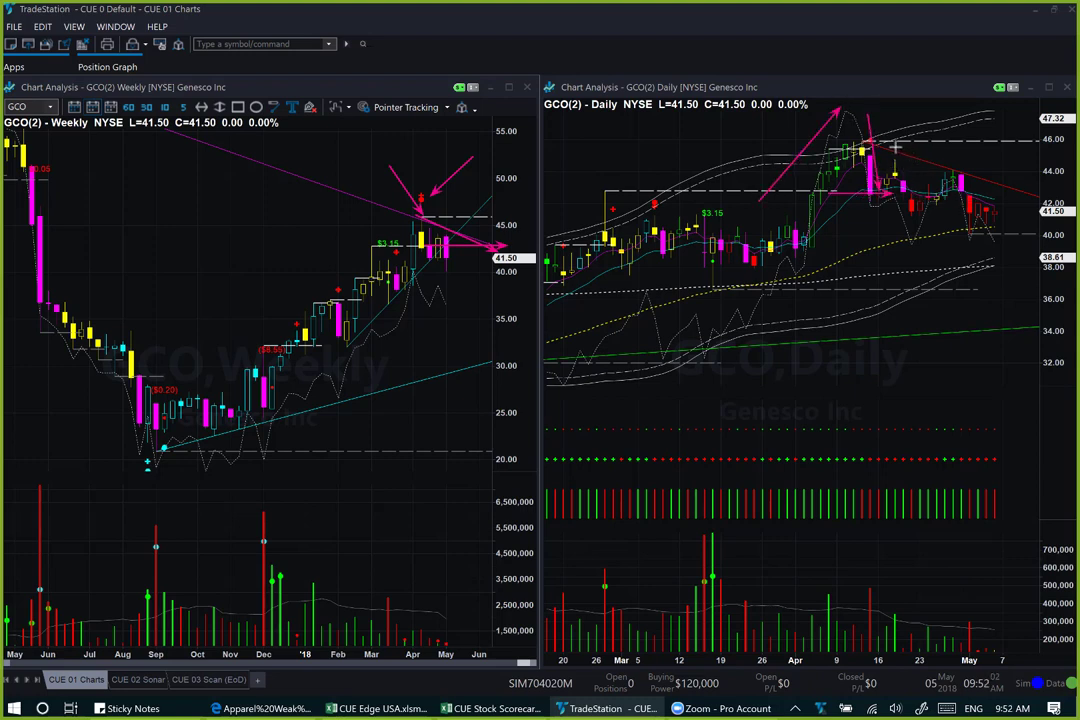
pyautogui.moveTo(897, 148); pyautogui.dragTo(1058, 203)
pyautogui.moveTo(894, 147); pyautogui.dragTo(1057, 200)
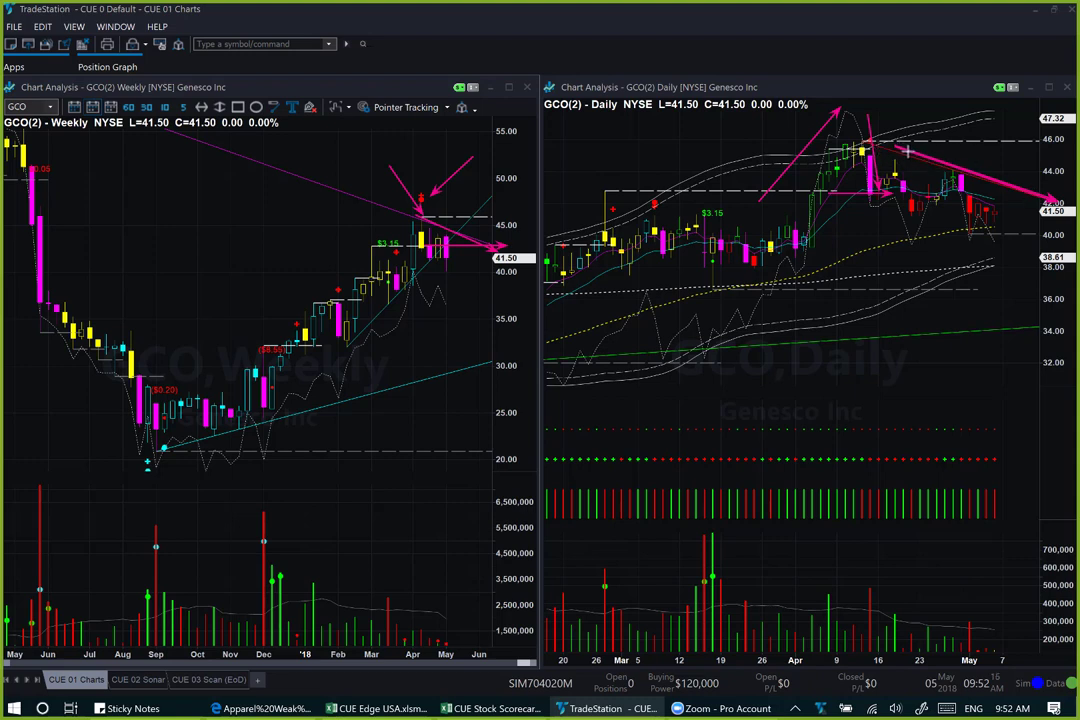
# Step: Draw arrows at the GCO daily trendline's end and early-May lows, and on the weekly chart at the April high and along the rally
pyautogui.moveTo(1017, 185); pyautogui.dragTo(1055, 198)
pyautogui.moveTo(973, 228); pyautogui.dragTo(1022, 223)
pyautogui.moveTo(436, 152); pyautogui.dragTo(422, 188)
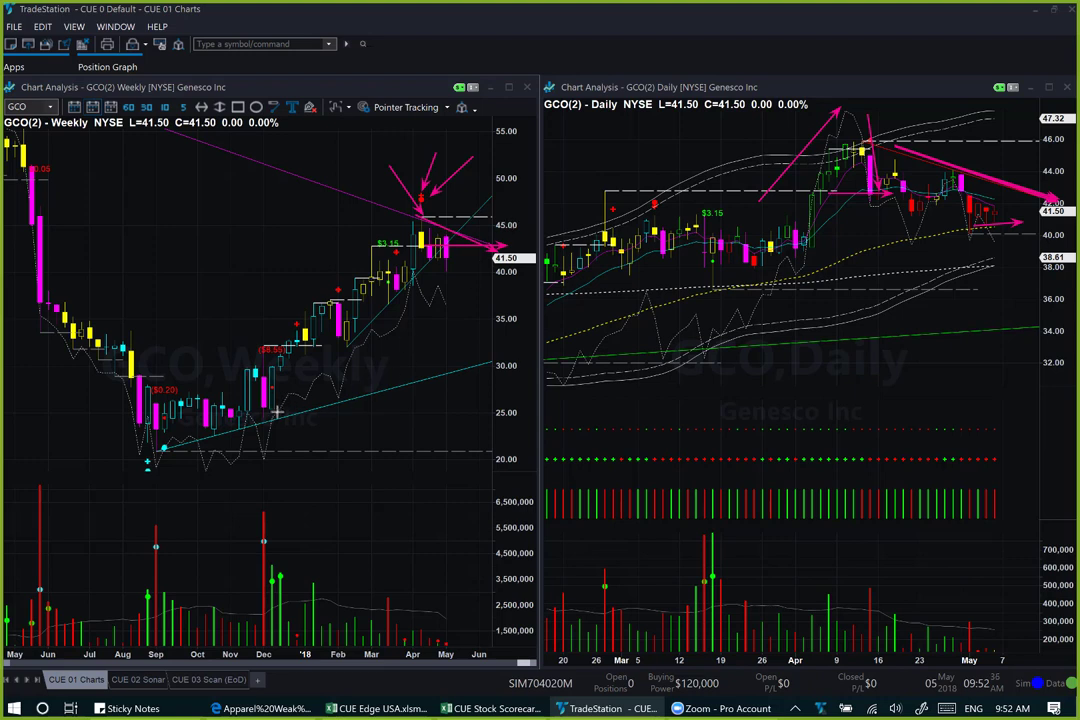
pyautogui.moveTo(272, 412); pyautogui.dragTo(417, 290)
# Step: Bring up the CATO charts and draw arrows at the daily early-April red dot, the weekly resistance near 17.00 and the latest candles
pyautogui.press('Down')
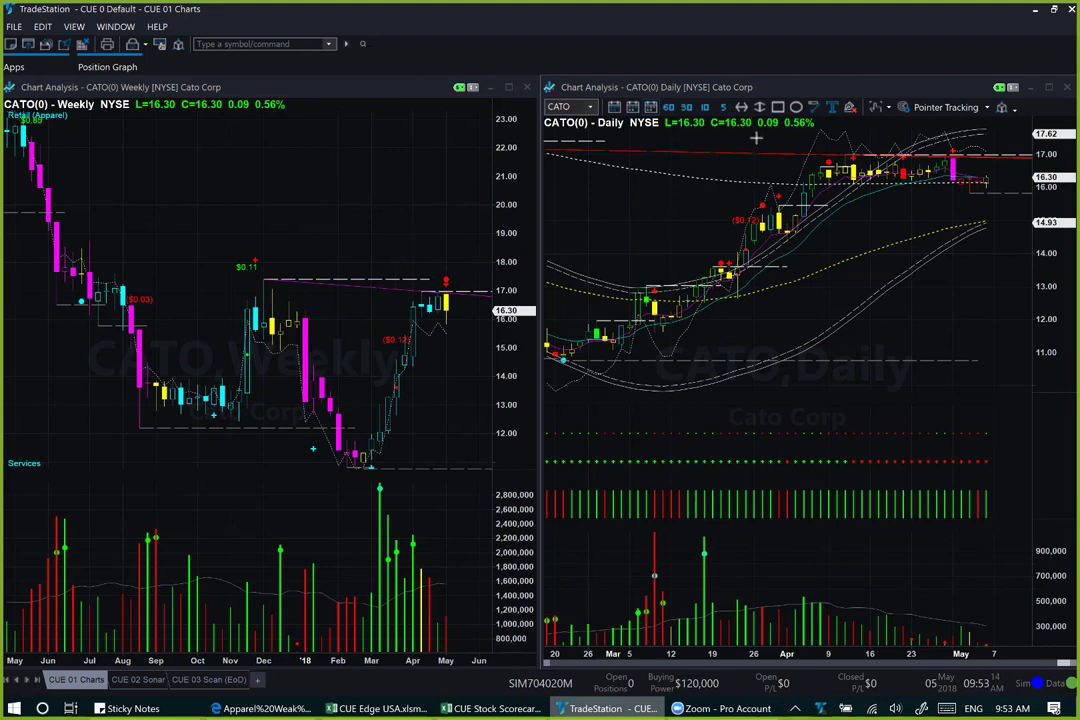
pyautogui.moveTo(746, 138); pyautogui.dragTo(826, 157)
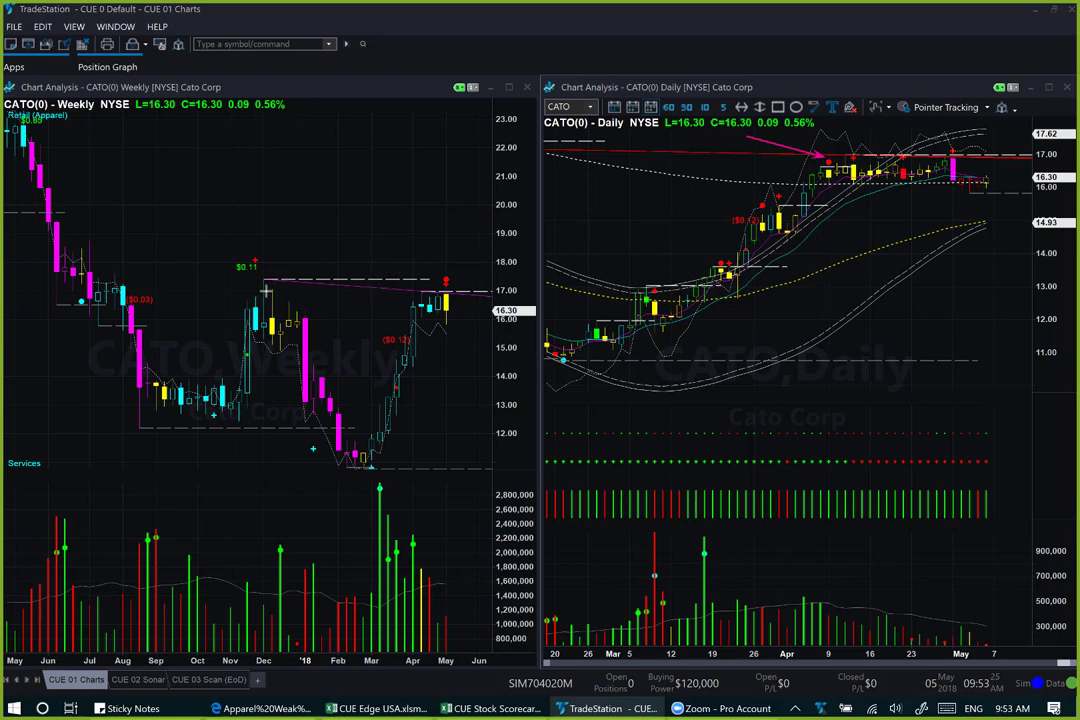
pyautogui.moveTo(268, 291); pyautogui.dragTo(490, 291)
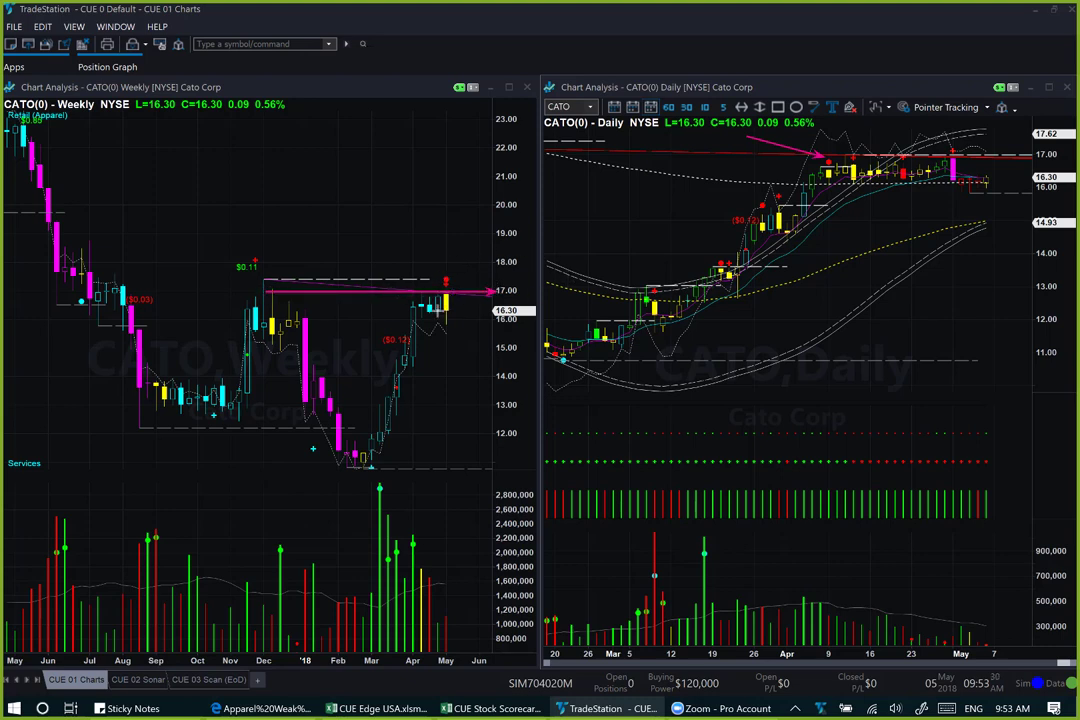
pyautogui.moveTo(425, 306); pyautogui.dragTo(490, 306)
pyautogui.moveTo(927, 183); pyautogui.dragTo(1010, 181)
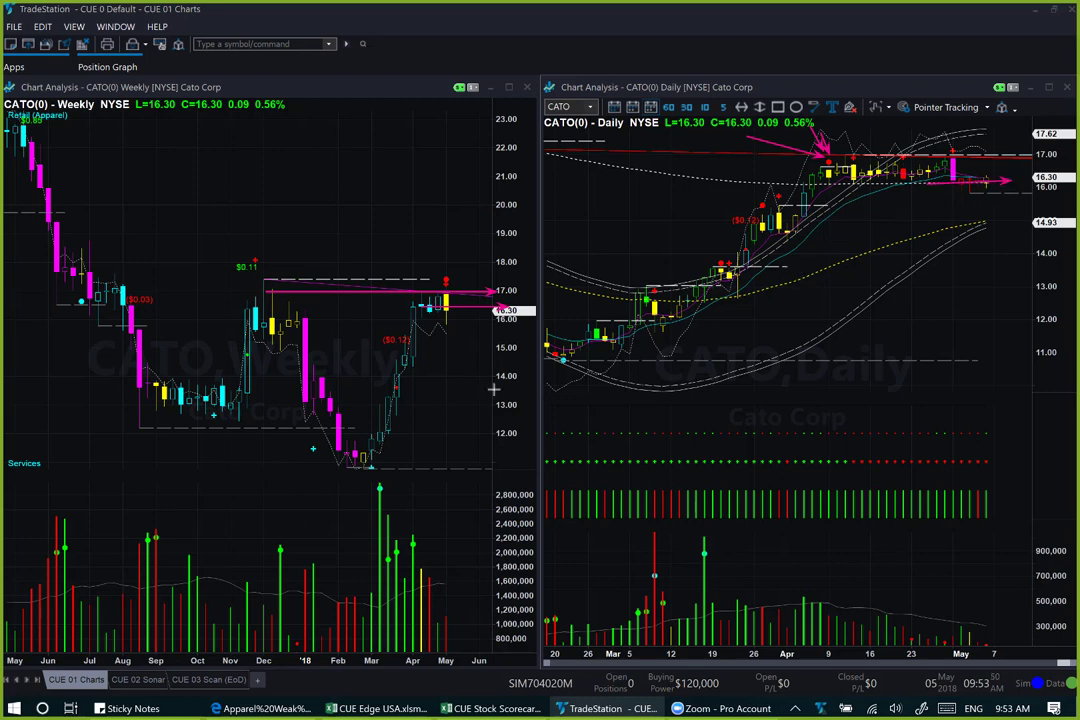
# Step: Mark CATO's weekly March-April rally, the daily rise and sideways range, and an upward move from the latest daily candle with arrows
pyautogui.moveTo(405, 442); pyautogui.dragTo(427, 352)
pyautogui.moveTo(821, 230); pyautogui.dragTo(857, 189)
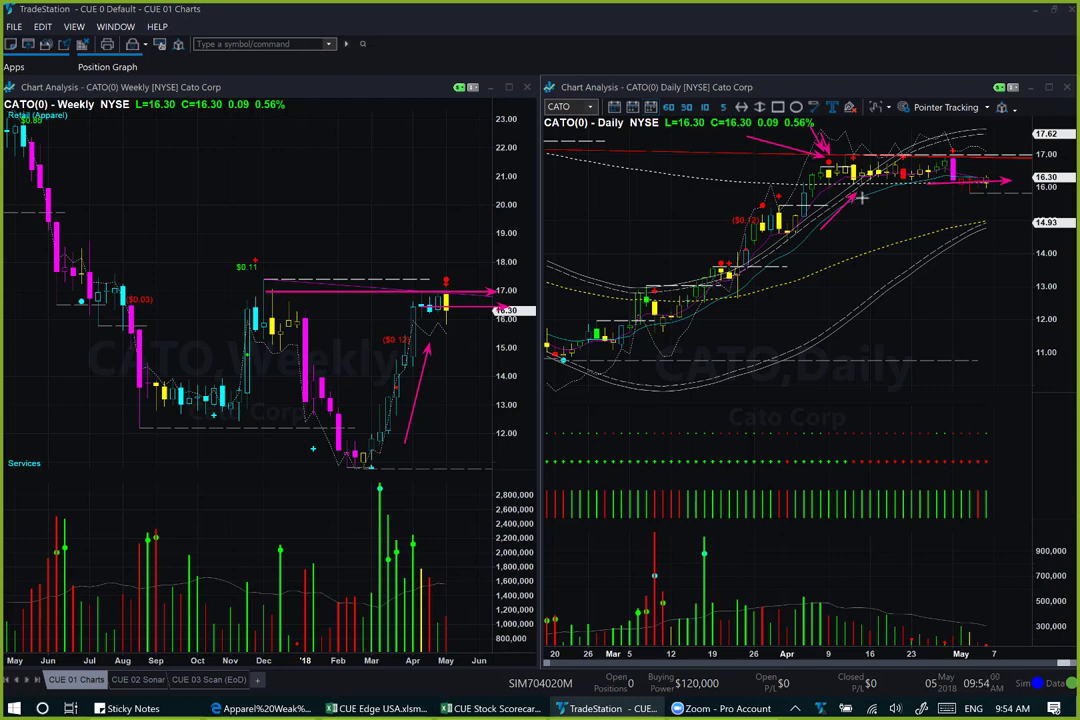
pyautogui.moveTo(862, 198); pyautogui.dragTo(1004, 194)
pyautogui.moveTo(1007, 177); pyautogui.dragTo(1038, 118)
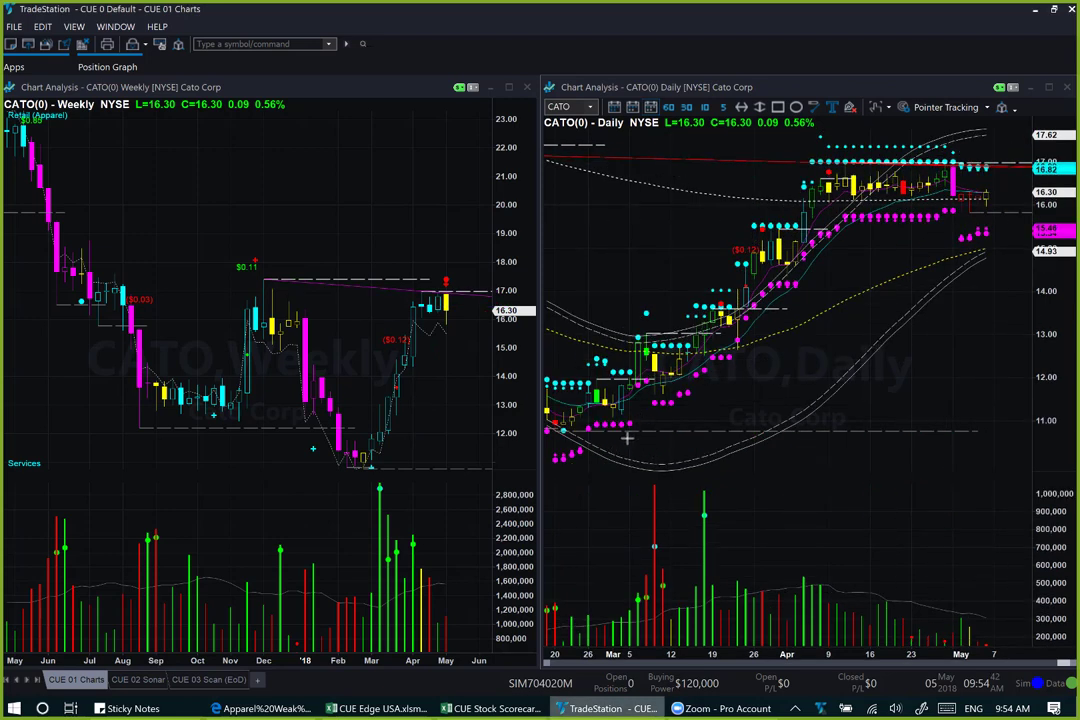
# Step: Draw arrows on the CATO daily chart along the rising magenta dots, the flat magenta dots and at the latest candle
pyautogui.moveTo(607, 452)
pyautogui.mouseDown()
pyautogui.moveTo(731, 371)
pyautogui.moveTo(788, 317)
pyautogui.mouseUp()
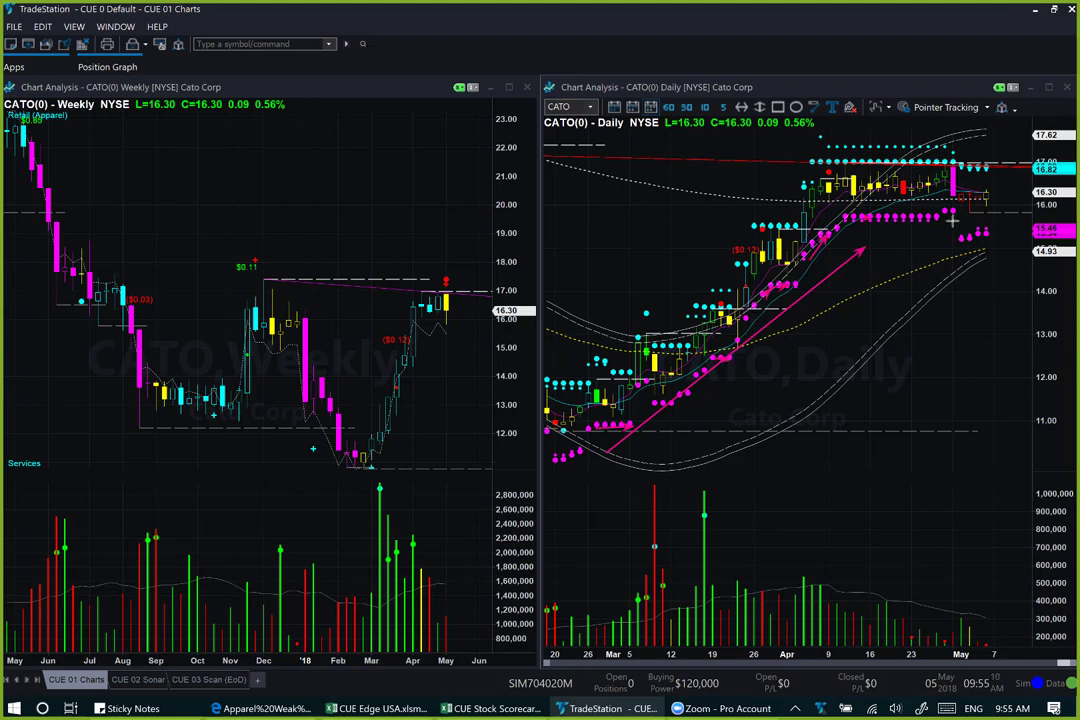
pyautogui.moveTo(952, 216); pyautogui.dragTo(1047, 216)
pyautogui.moveTo(1021, 172); pyautogui.dragTo(998, 194)
# Step: Mark the CATO weekly support line near 12.00 and the false breakdown and recovery around it with arrows, then clear all arrows
pyautogui.moveTo(313, 428); pyautogui.dragTo(455, 428)
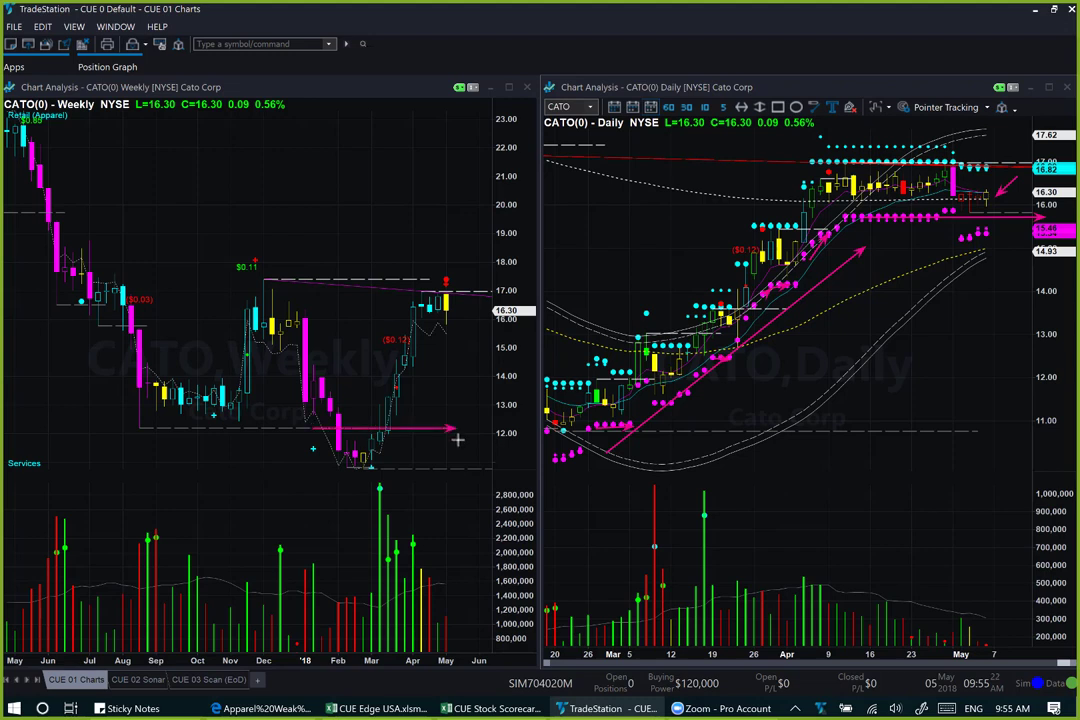
pyautogui.moveTo(478, 469); pyautogui.dragTo(390, 437)
pyautogui.moveTo(306, 411); pyautogui.dragTo(415, 414)
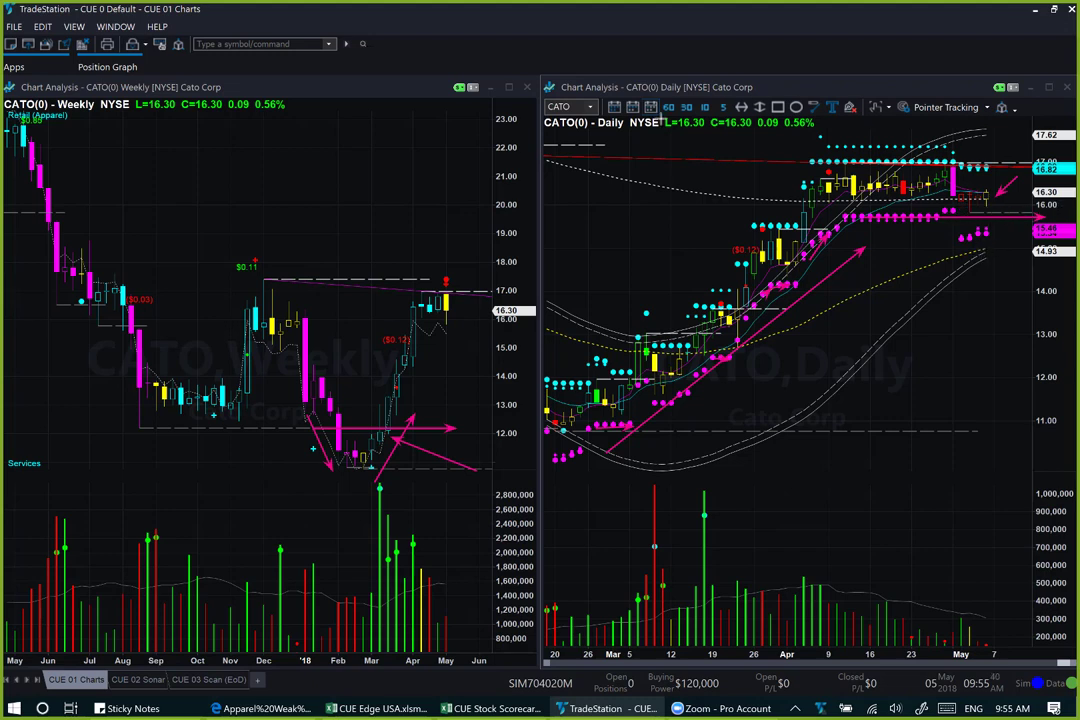
pyautogui.press('Delete')
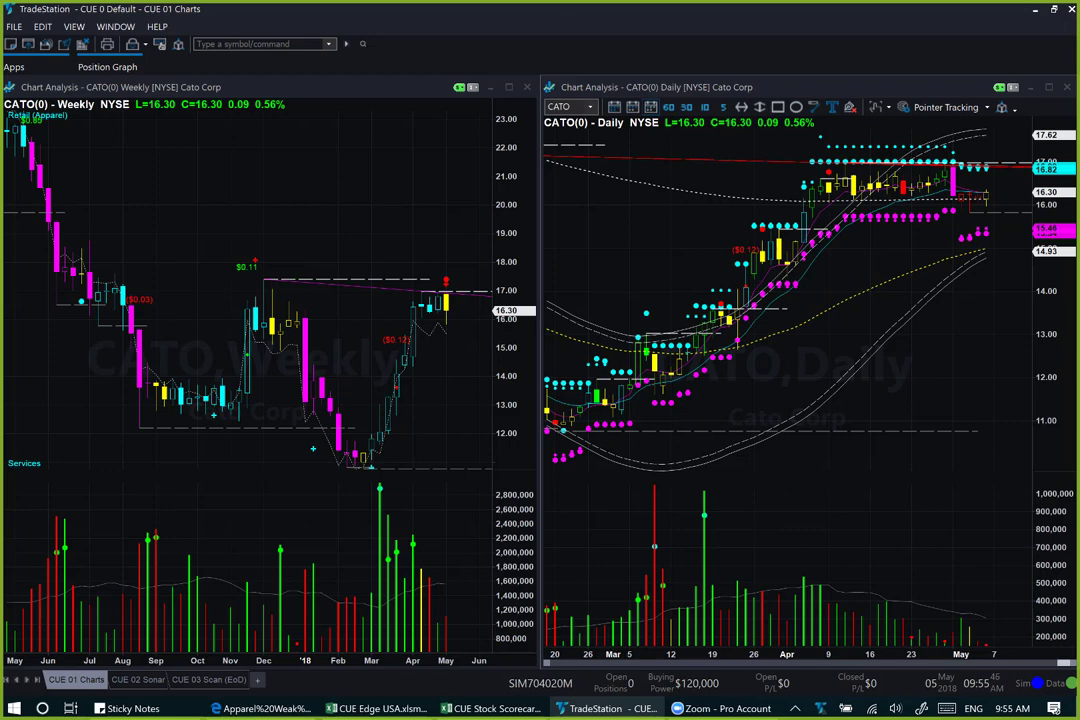
# Step: Bring up the BKE charts and draw arrows at the daily mid-April high marker and the weekly dashed resistance and April candles
pyautogui.press('Down')
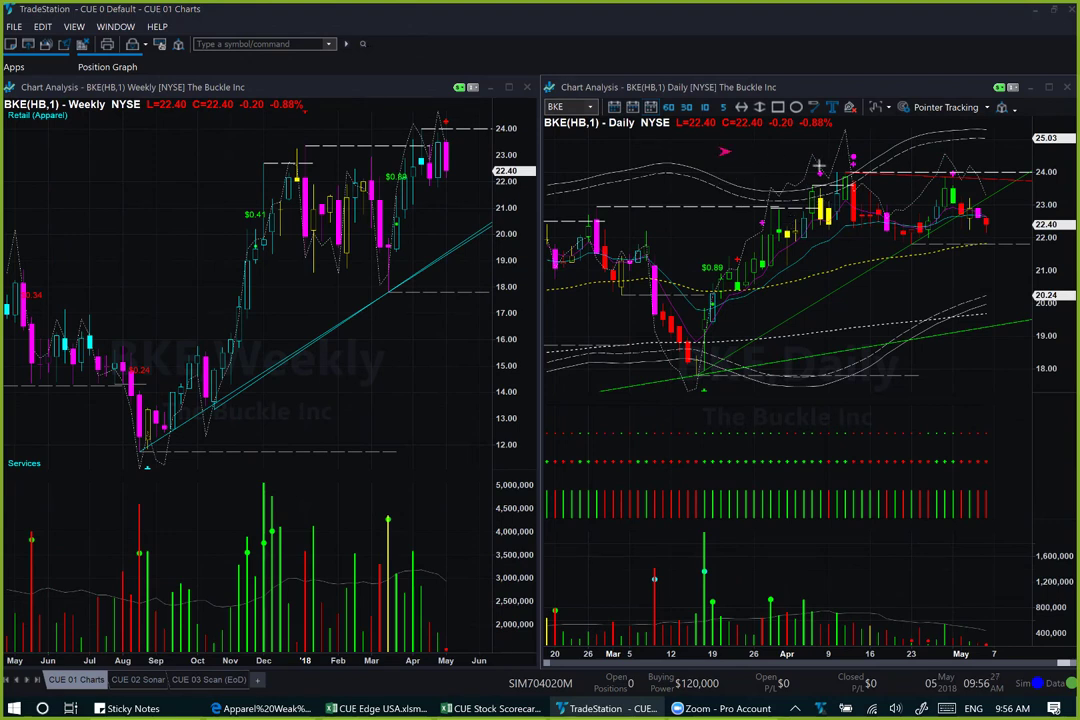
pyautogui.moveTo(723, 152); pyautogui.dragTo(838, 157)
pyautogui.moveTo(883, 128)
pyautogui.mouseDown()
pyautogui.moveTo(862, 148)
pyautogui.moveTo(869, 141)
pyautogui.mouseUp()
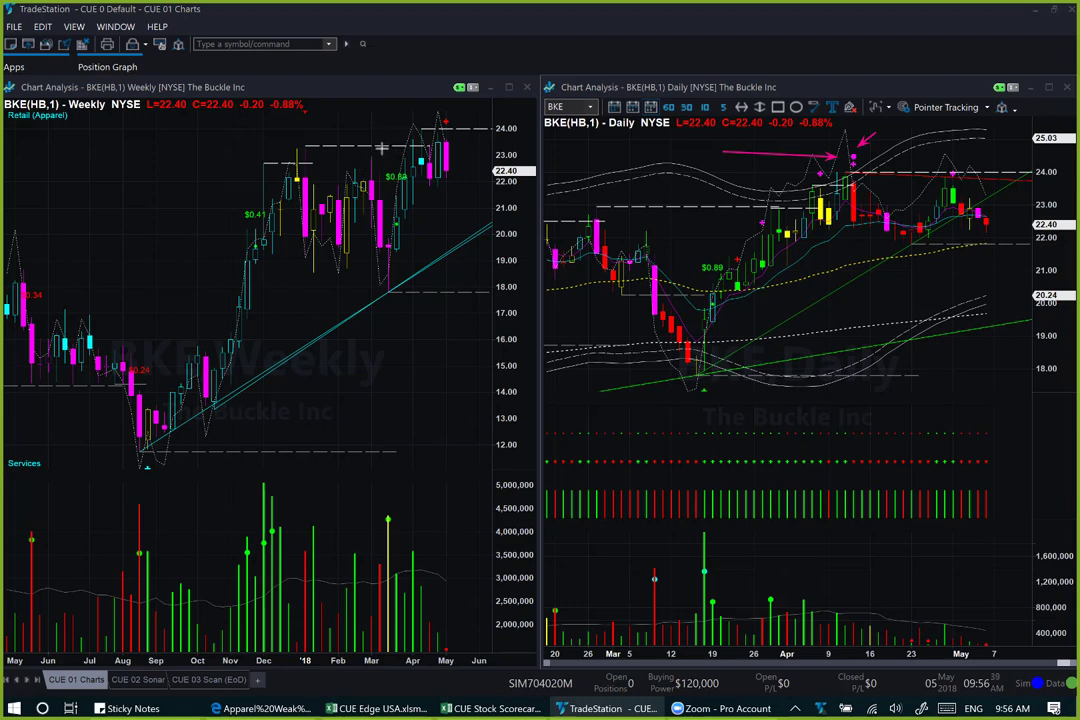
pyautogui.moveTo(382, 148); pyautogui.dragTo(430, 148)
pyautogui.moveTo(390, 128); pyautogui.dragTo(419, 133)
# Step: Draw rising arrows along BKE's daily green trendline, the daily March-April rally and the weekly uptrend, then end the annotation
pyautogui.moveTo(905, 258); pyautogui.dragTo(1012, 193)
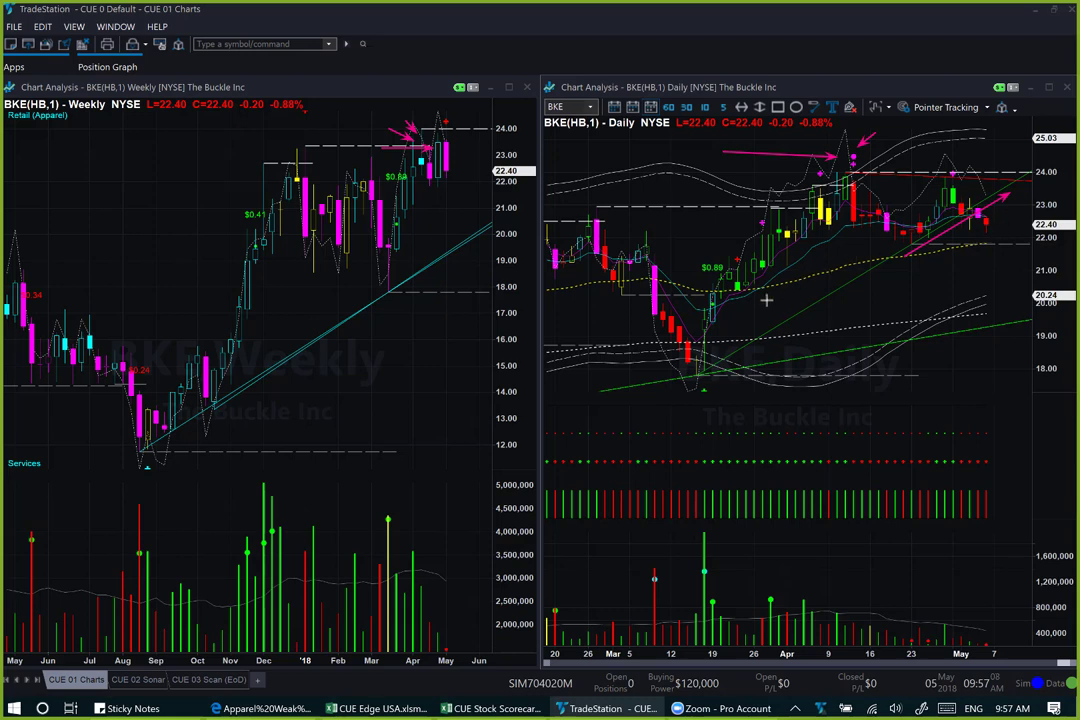
pyautogui.moveTo(757, 312); pyautogui.dragTo(856, 245)
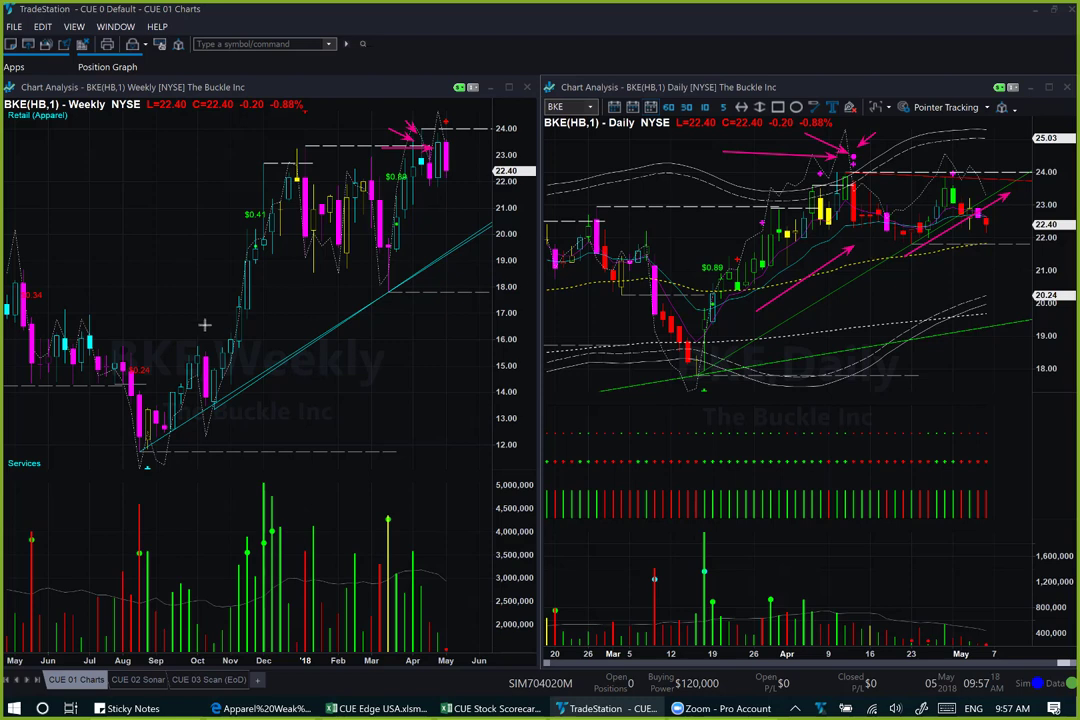
pyautogui.moveTo(232, 432)
pyautogui.mouseDown()
pyautogui.moveTo(385, 300)
pyautogui.moveTo(436, 228)
pyautogui.mouseUp()
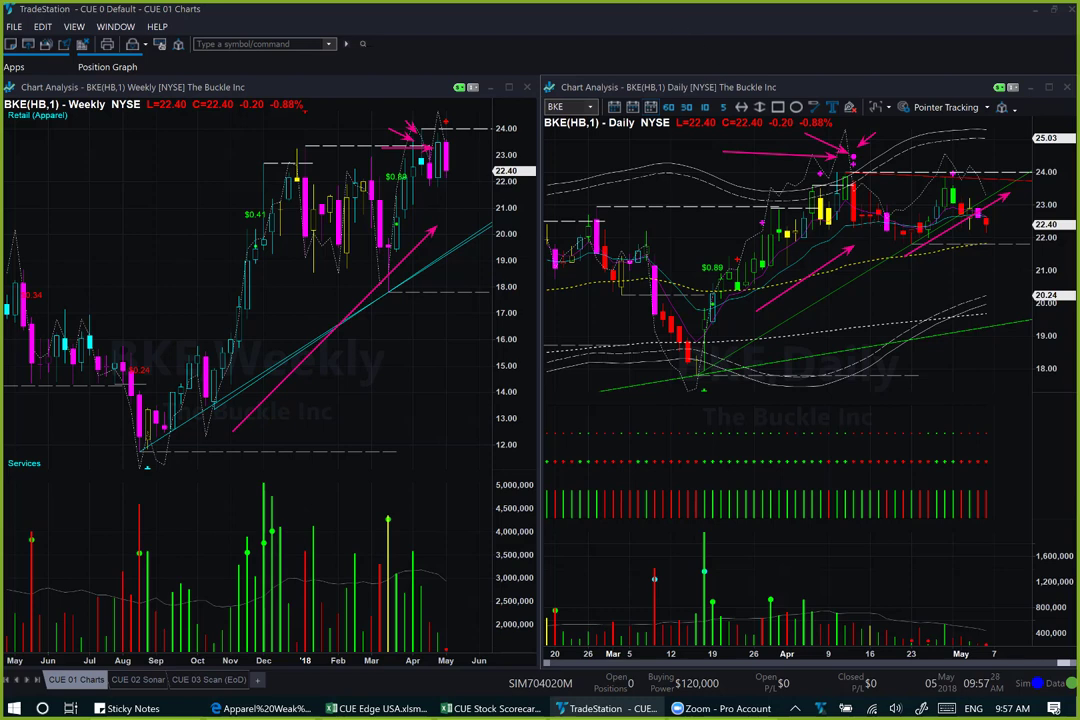
pyautogui.press('Escape')
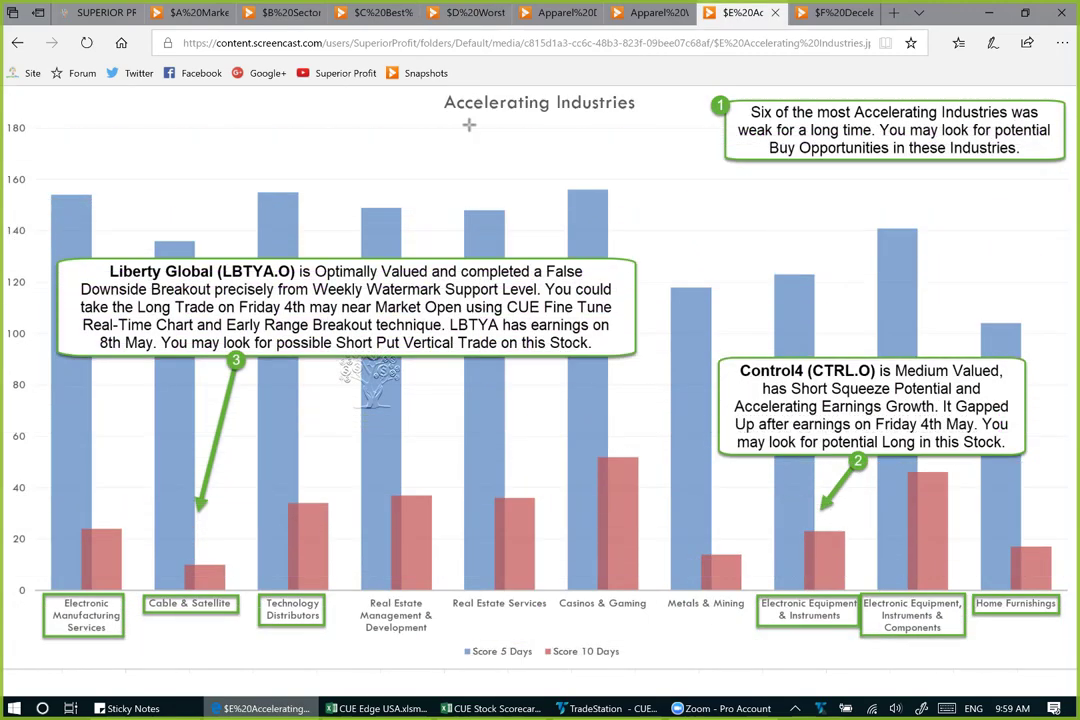
# Step: Underline the Accelerating Industries title in the browser snapshot with arrows and point to both Electronic Manufacturing Services bars
pyautogui.moveTo(463, 121); pyautogui.dragTo(638, 121)
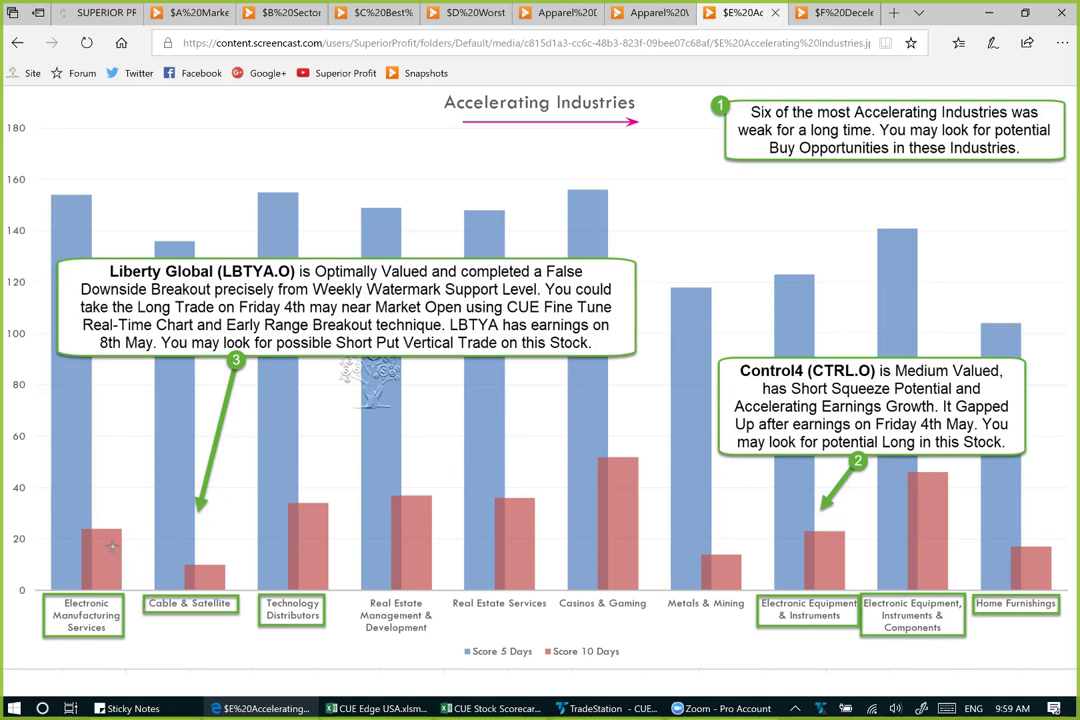
pyautogui.moveTo(125, 502); pyautogui.dragTo(101, 522)
pyautogui.moveTo(135, 170); pyautogui.dragTo(93, 192)
pyautogui.moveTo(467, 114); pyautogui.dragTo(637, 114)
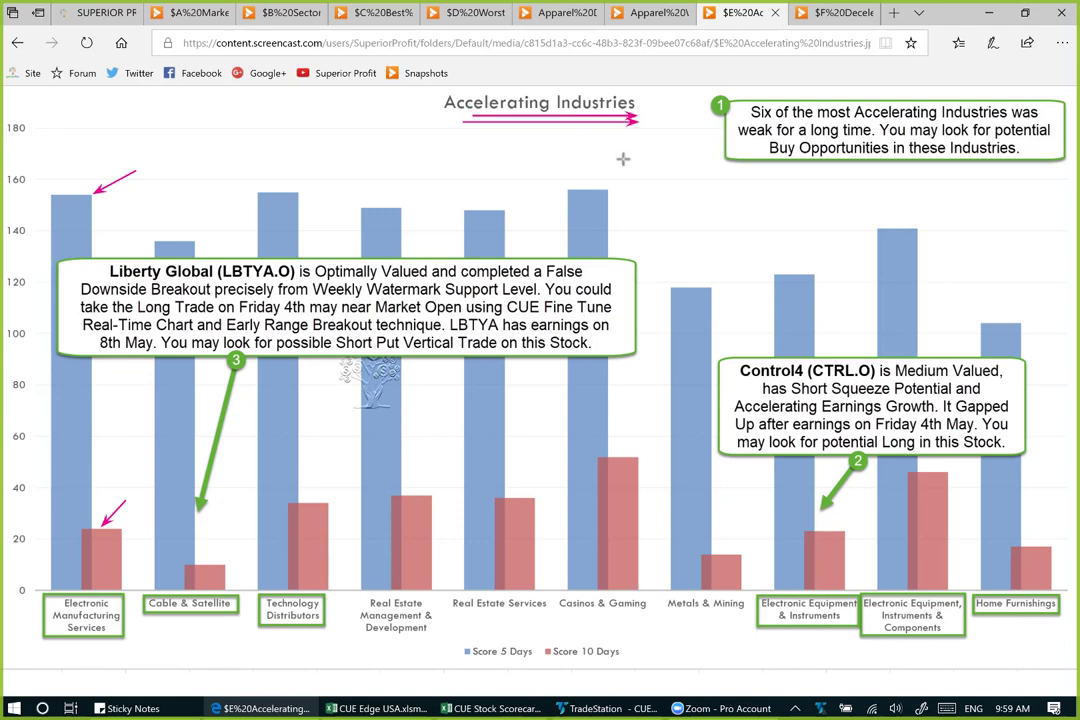
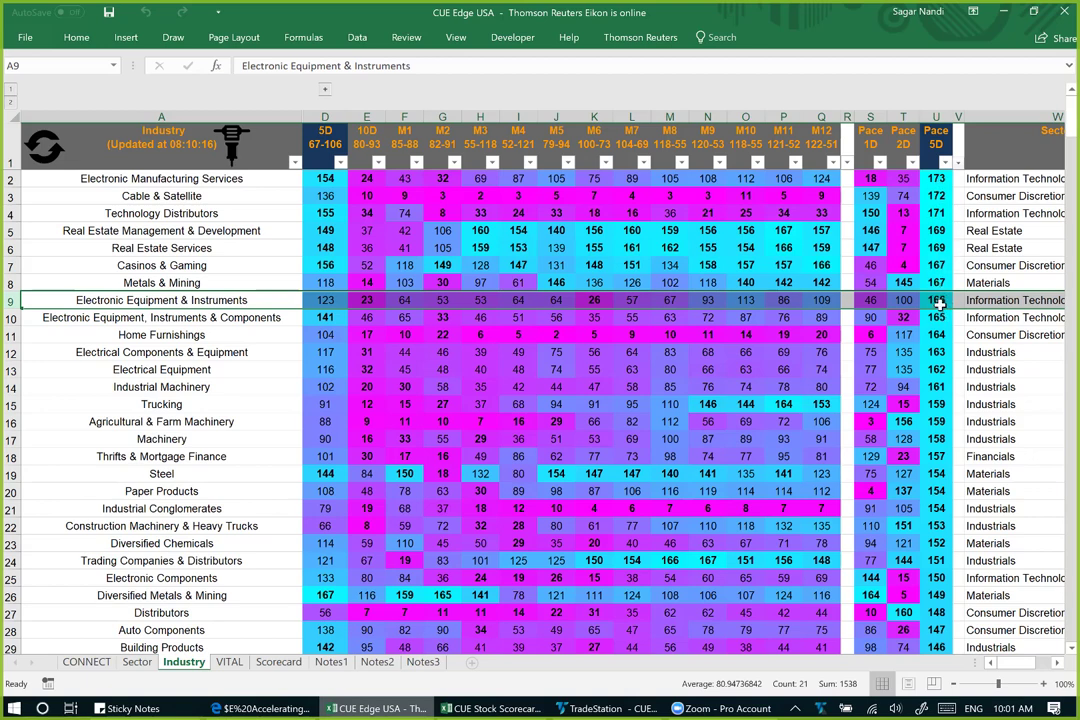
# Step: Copy the industry name Electronic Equipment & Instruments from the Industry sheet and switch to the CUE Stock Scorecard workbook
pyautogui.click(237, 299)
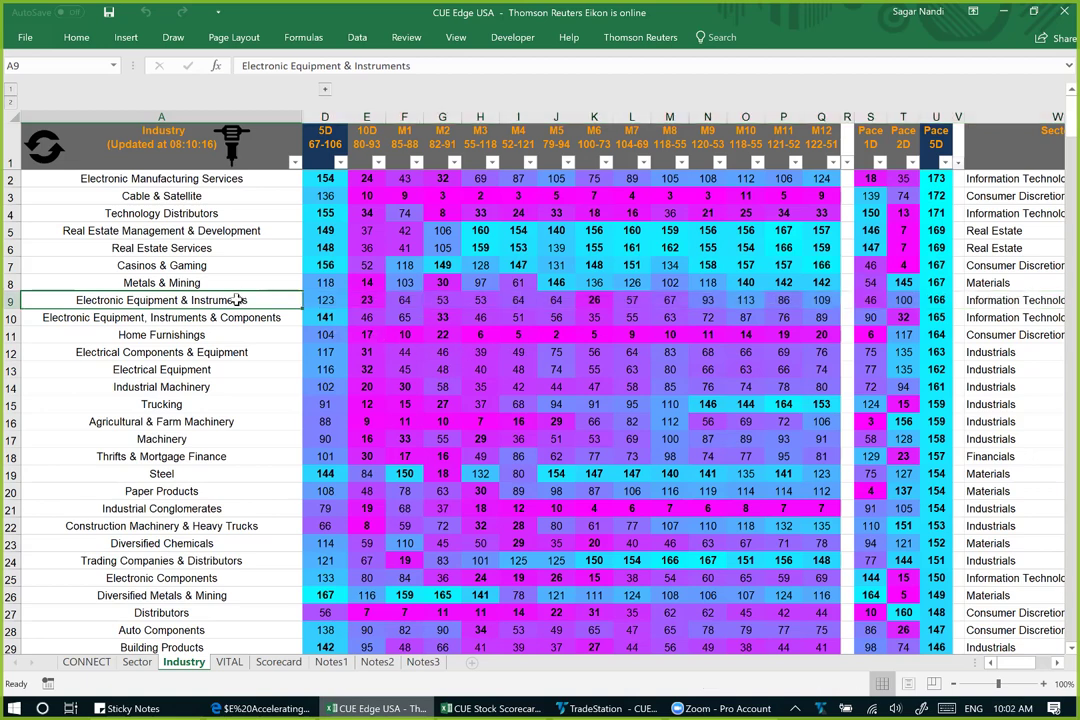
pyautogui.hotkey('ctrl', 'c')
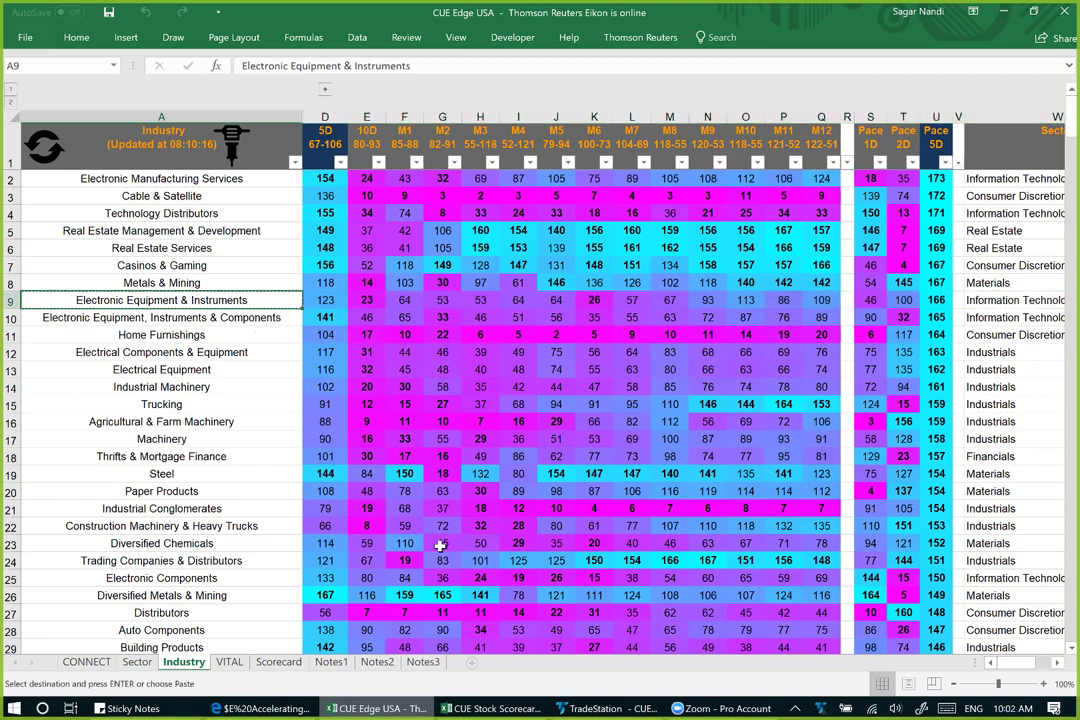
pyautogui.hotkey('alt', 'Tab')
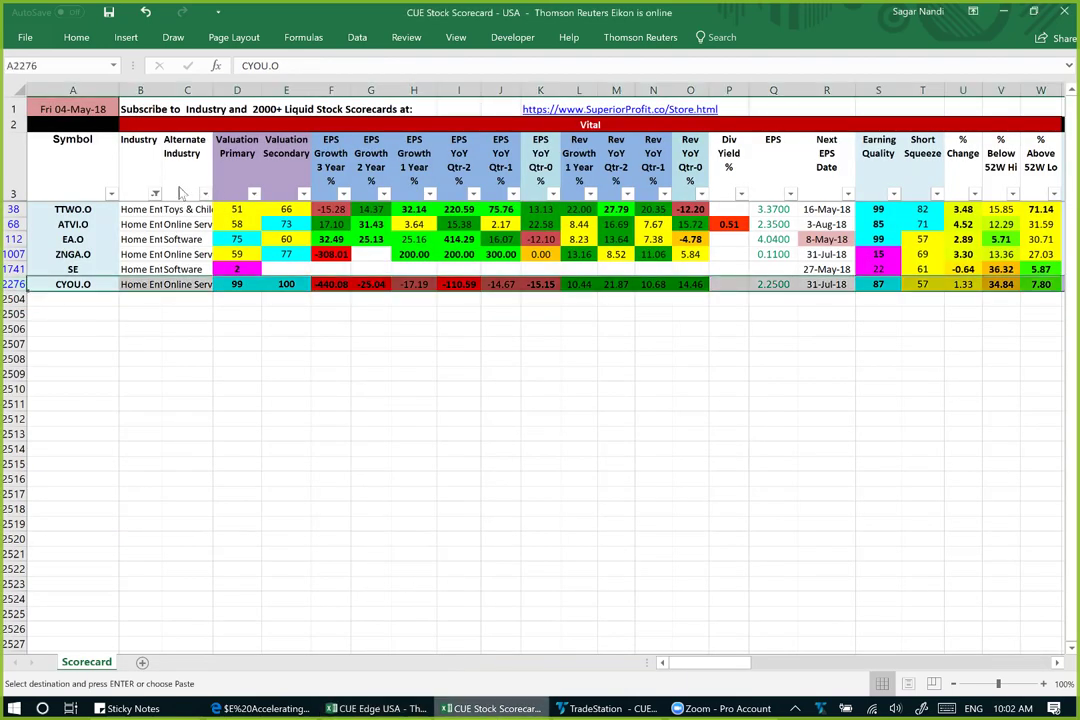
# Step: Filter the scorecard's Industry column to Electronic Equipment & Instruments using the copied name
pyautogui.click(155, 193)
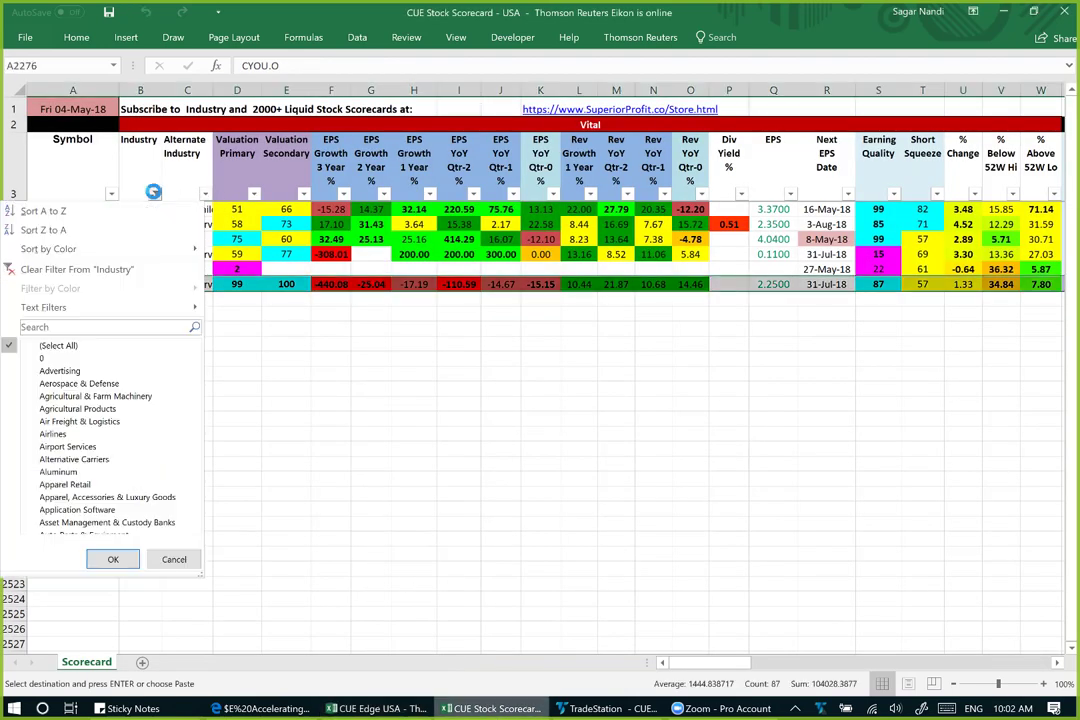
pyautogui.click(122, 326)
pyautogui.hotkey('ctrl', 'v')
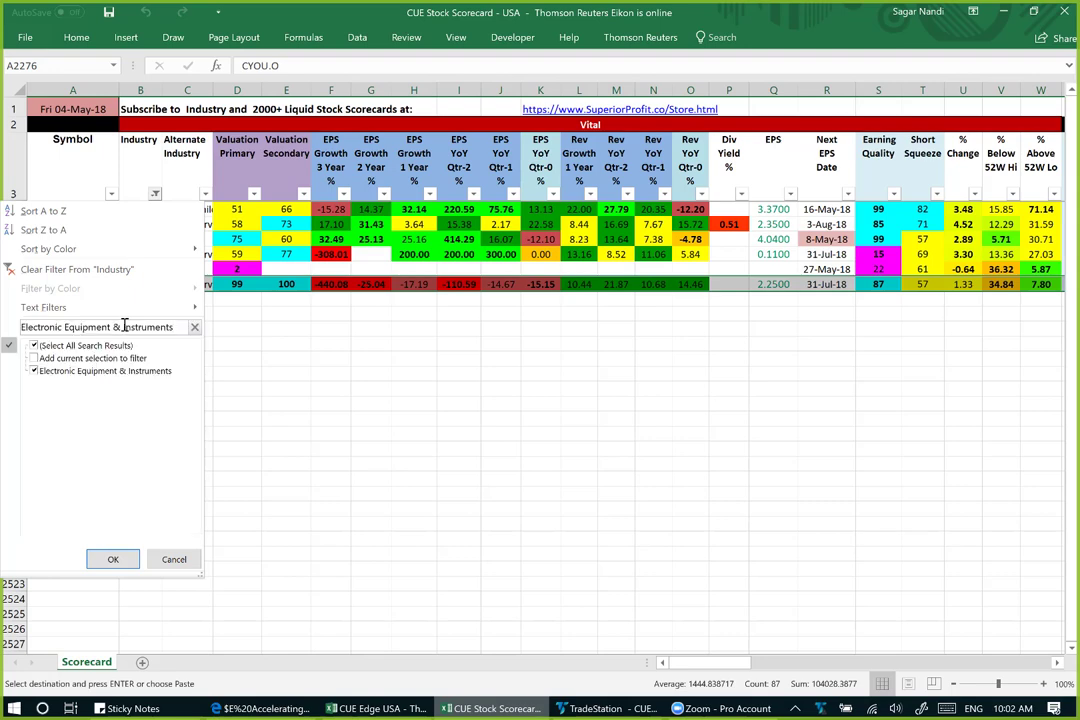
pyautogui.press('Return')
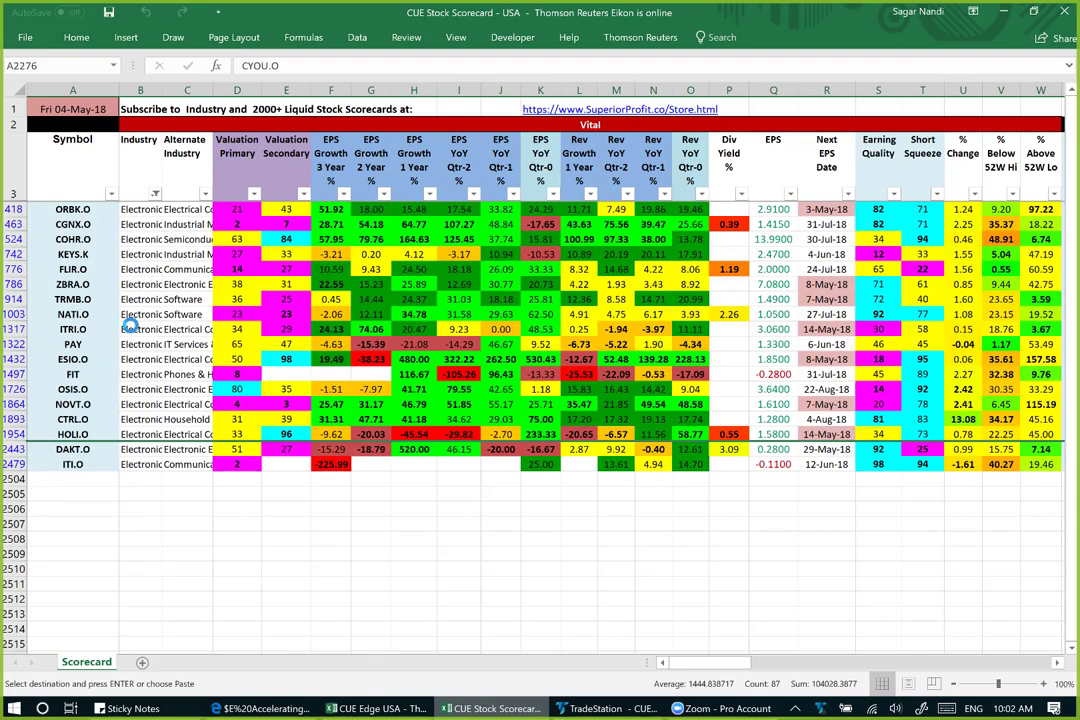
# Step: Highlight the CTRL.O row in the scorecard and mark the decline and rebound on CTRL's weekly chart in TradeStation with arrows
pyautogui.click(8, 419)
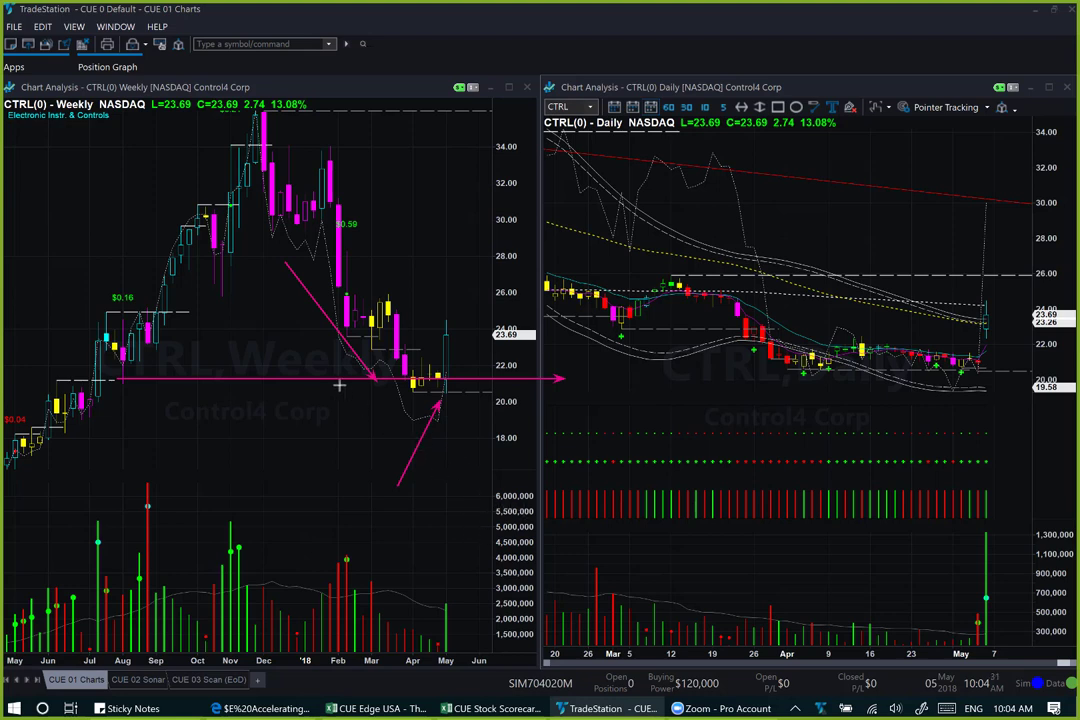
pyautogui.moveTo(320, 354)
pyautogui.mouseDown()
pyautogui.moveTo(393, 471)
pyautogui.moveTo(487, 345)
pyautogui.mouseUp()
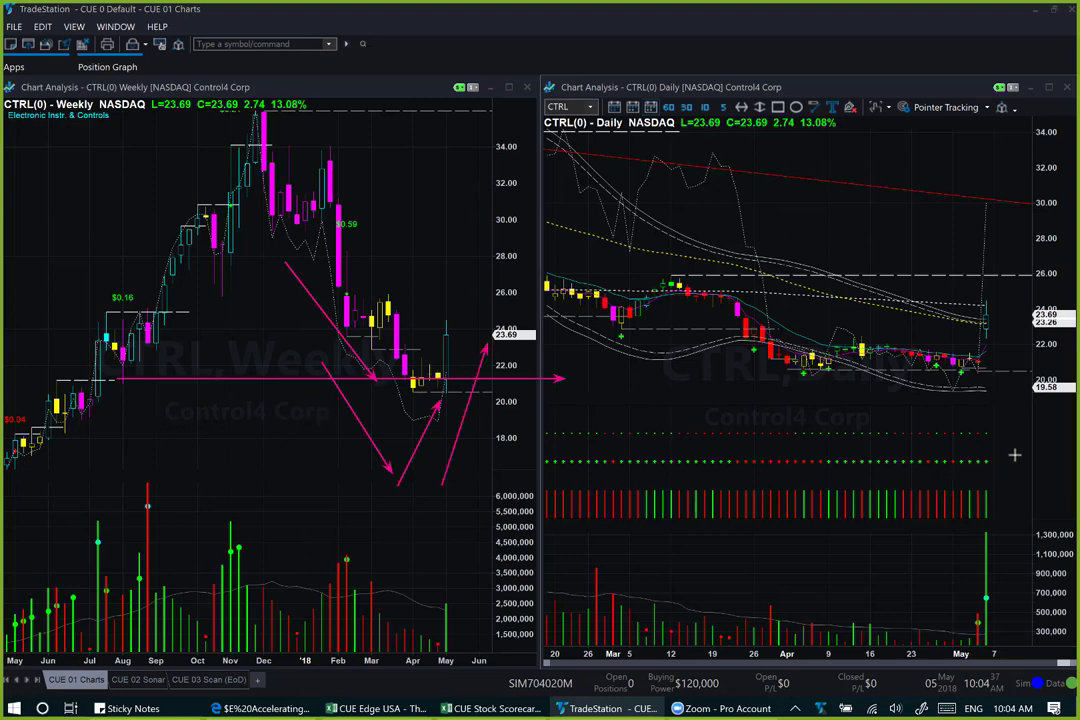
# Step: Mark CTRL's May gap-up on the daily chart with arrows, adding a pullback-and-rise path and horizontal levels from the gap bar
pyautogui.moveTo(1026, 450); pyautogui.dragTo(990, 348)
pyautogui.moveTo(995, 313); pyautogui.dragTo(1012, 330)
pyautogui.moveTo(1026, 329); pyautogui.dragTo(1053, 263)
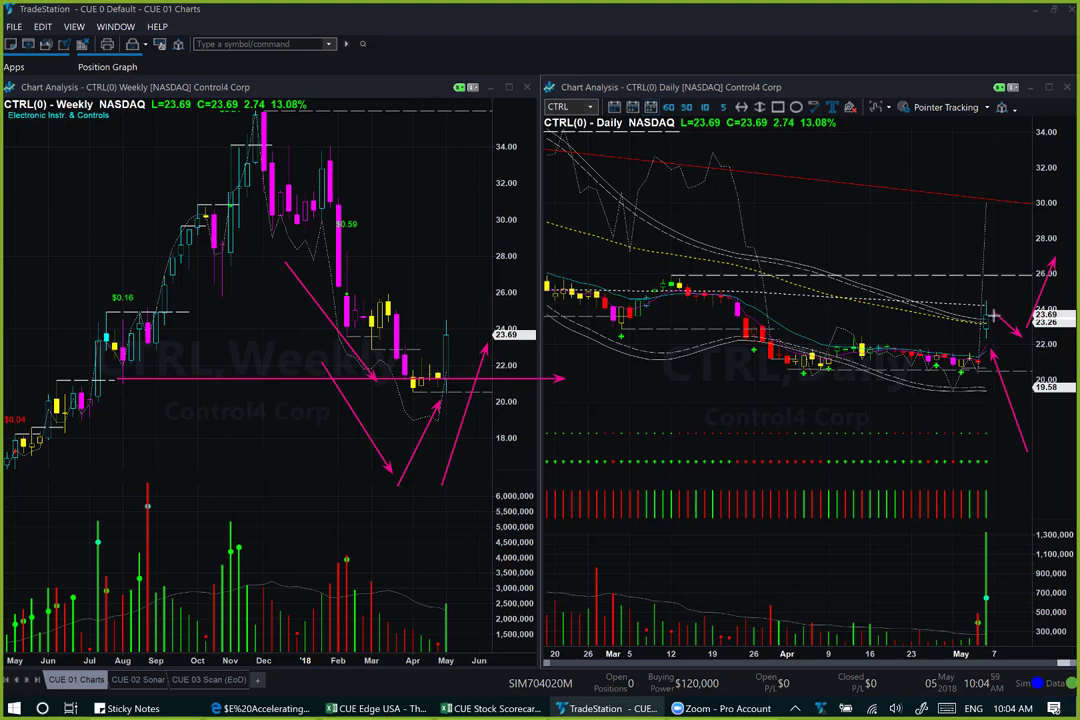
pyautogui.moveTo(995, 316); pyautogui.dragTo(1045, 316)
pyautogui.click(998, 320)
pyautogui.moveTo(988, 301); pyautogui.dragTo(1070, 301)
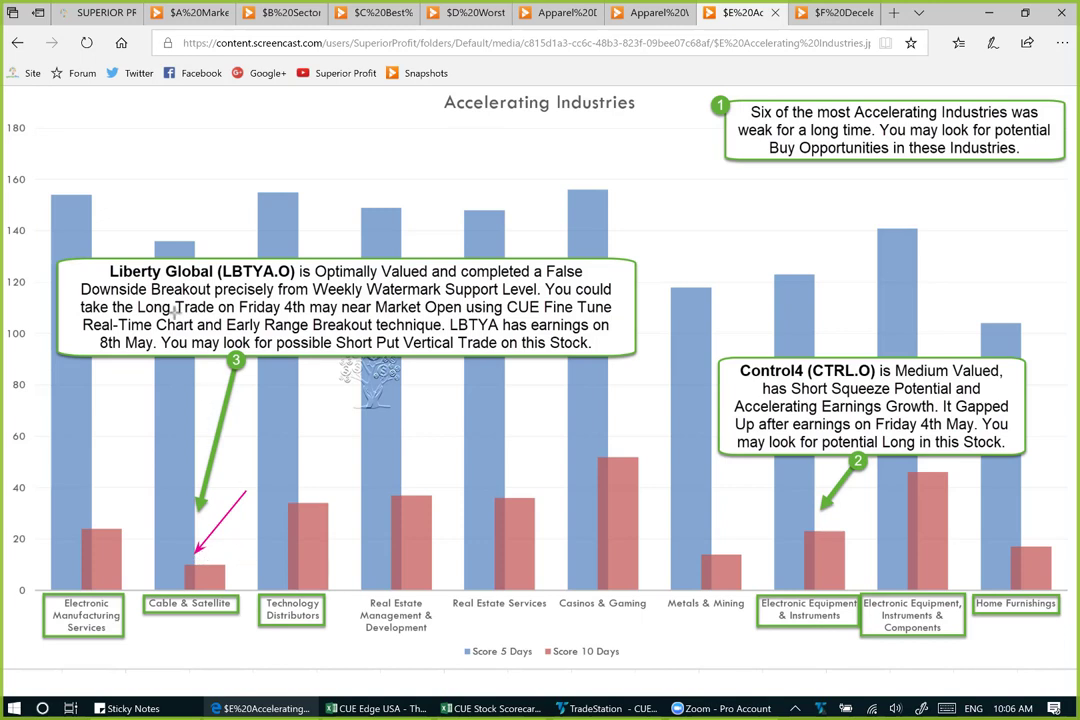
# Step: Underline the first two lines of the Liberty Global (LBTYA.O) note on the Accelerating Industries snapshot with arrows
pyautogui.moveTo(145, 281); pyautogui.dragTo(465, 285)
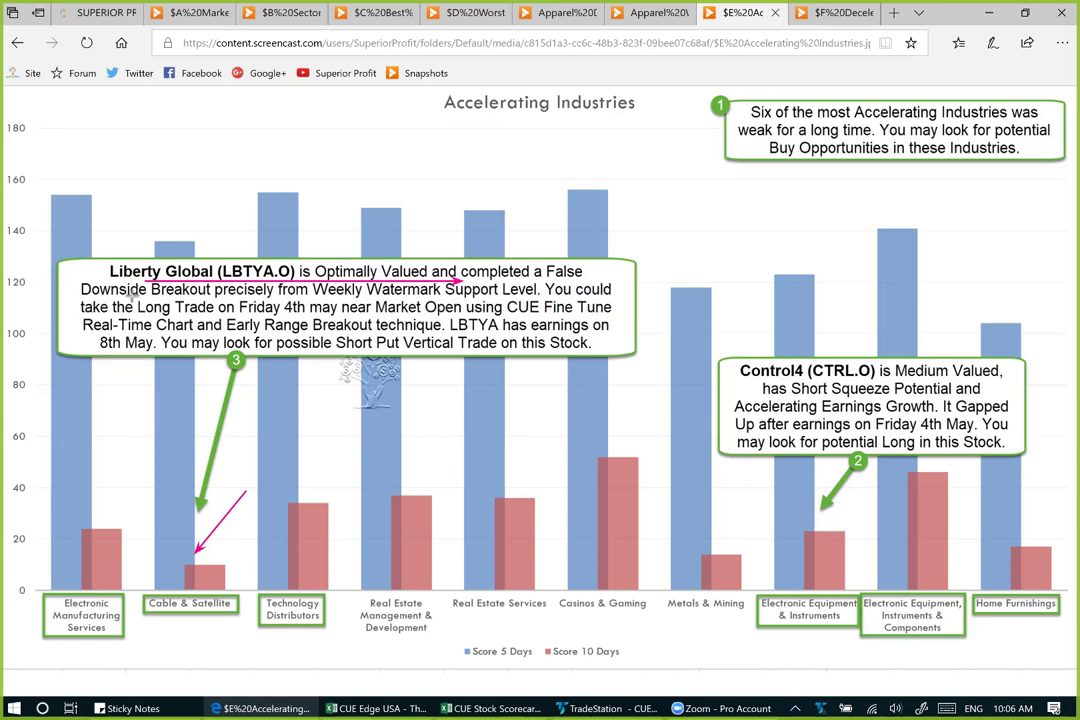
pyautogui.moveTo(130, 297); pyautogui.dragTo(385, 300)
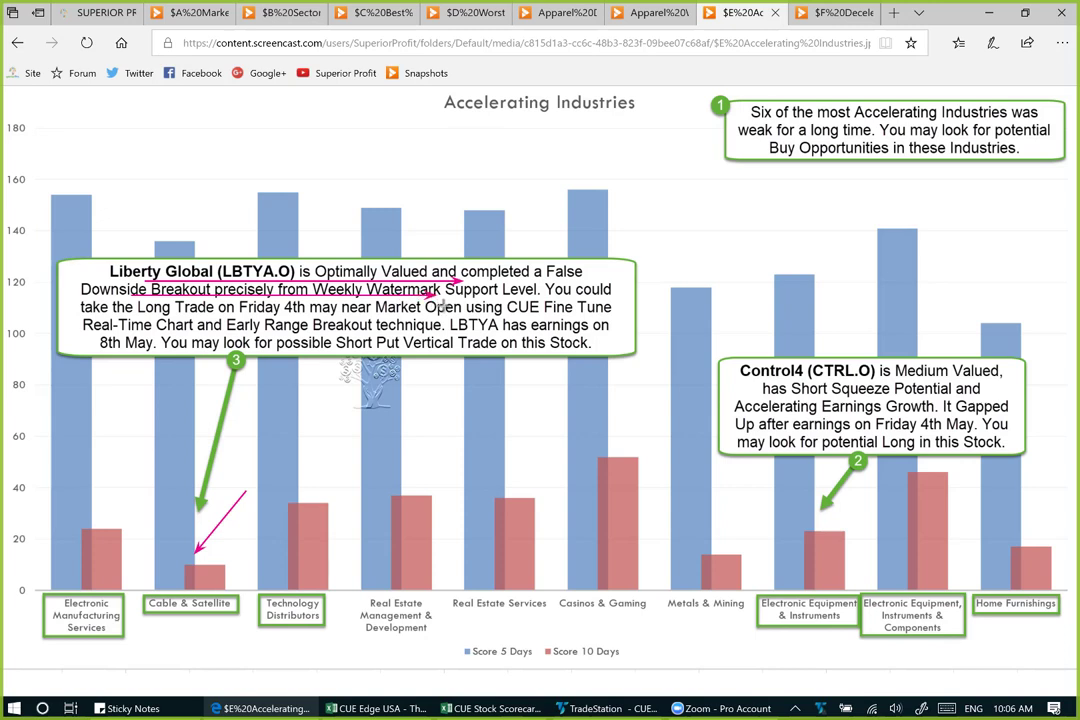
pyautogui.moveTo(386, 297); pyautogui.dragTo(495, 294)
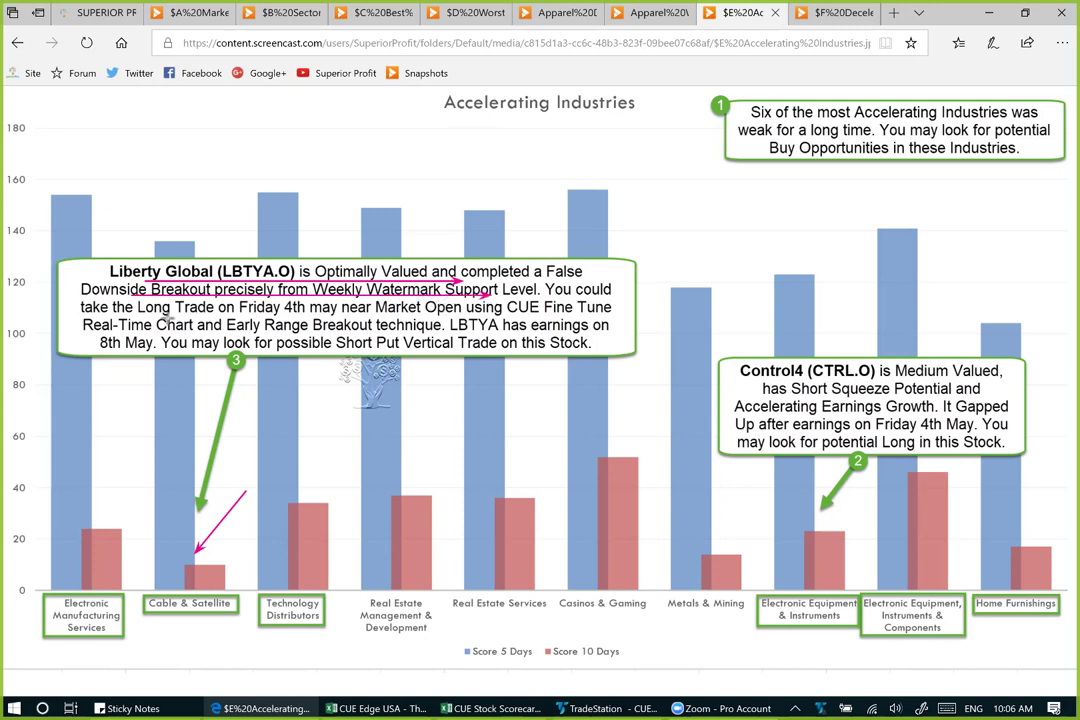
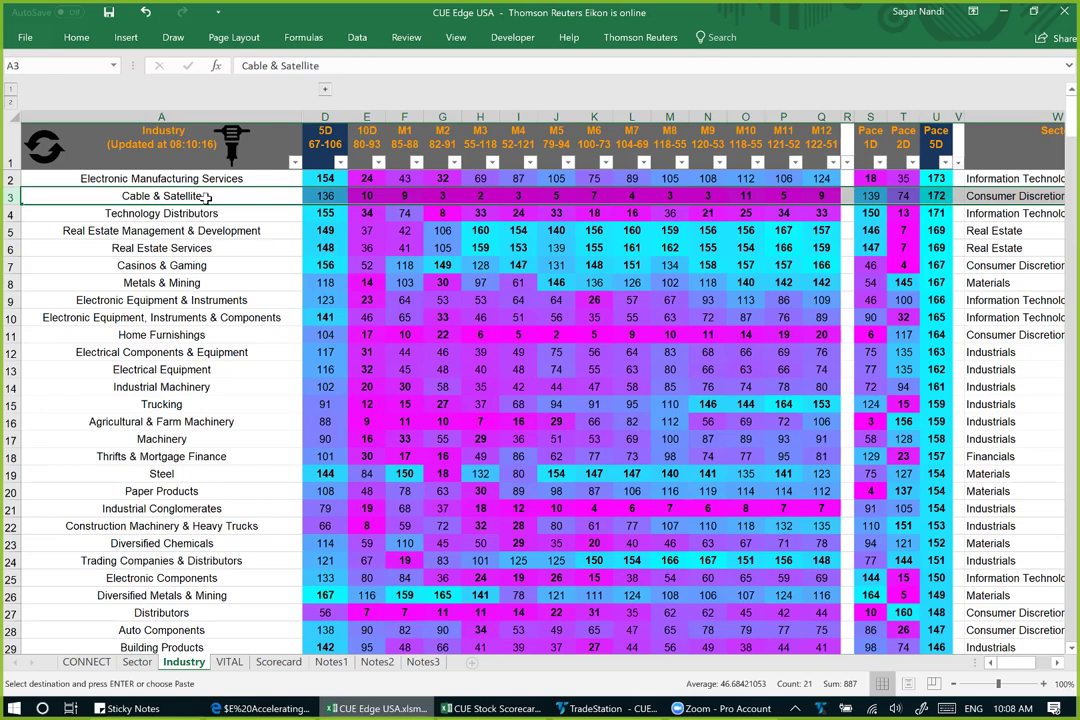
# Step: Filter the scorecard's Industry column to Cable & Satellite, taken from the Industry sheet, and highlight the LBTYA.O row
pyautogui.click(206, 197)
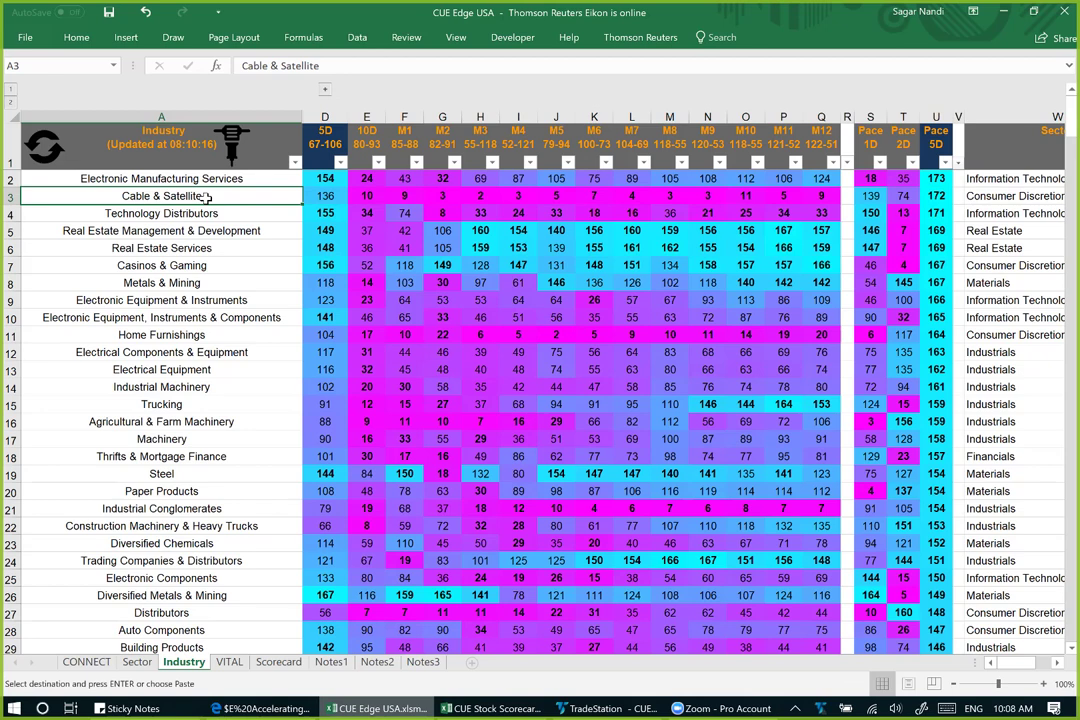
pyautogui.doubleClick(206, 197)
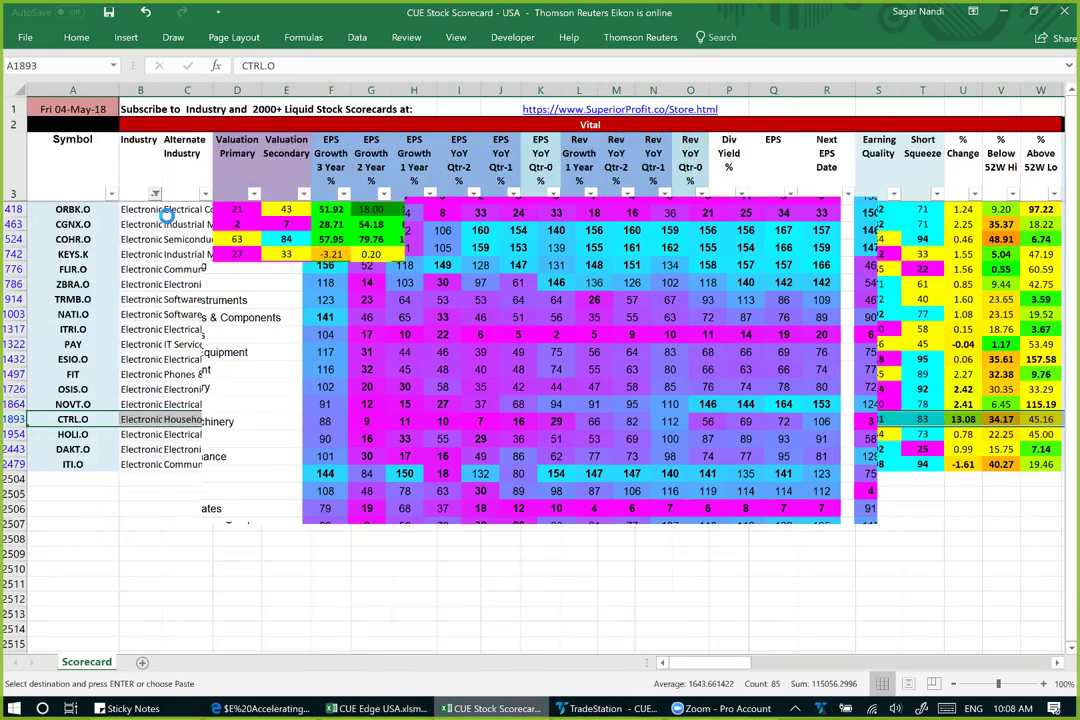
pyautogui.click(135, 327)
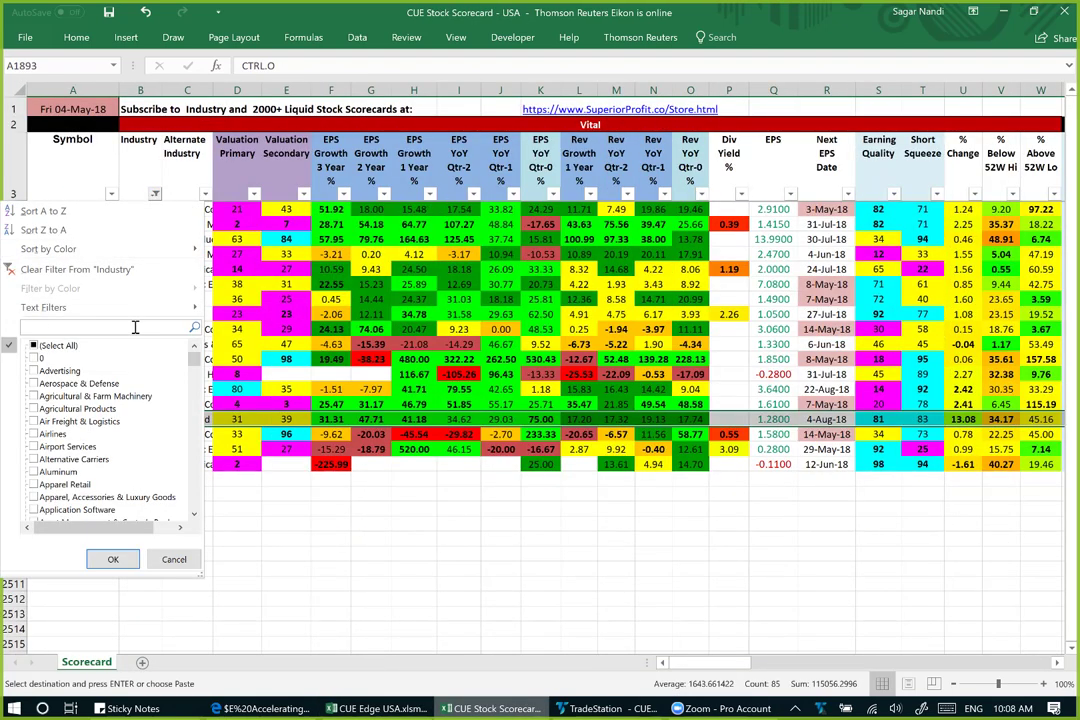
pyautogui.write('cab')
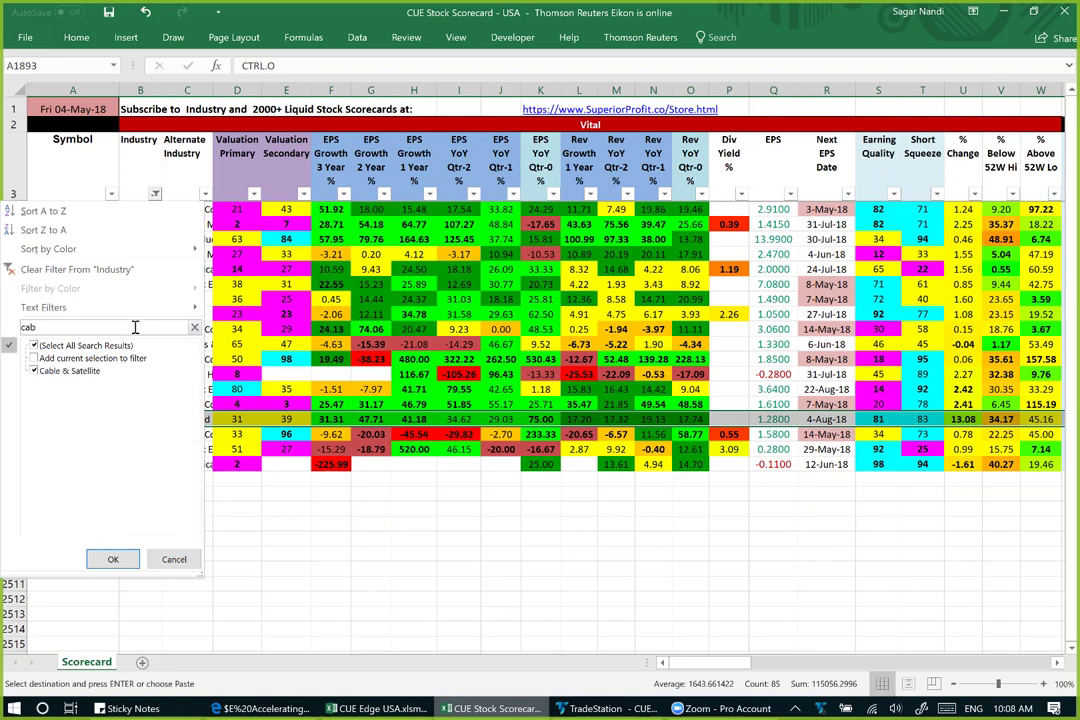
pyautogui.press('Return')
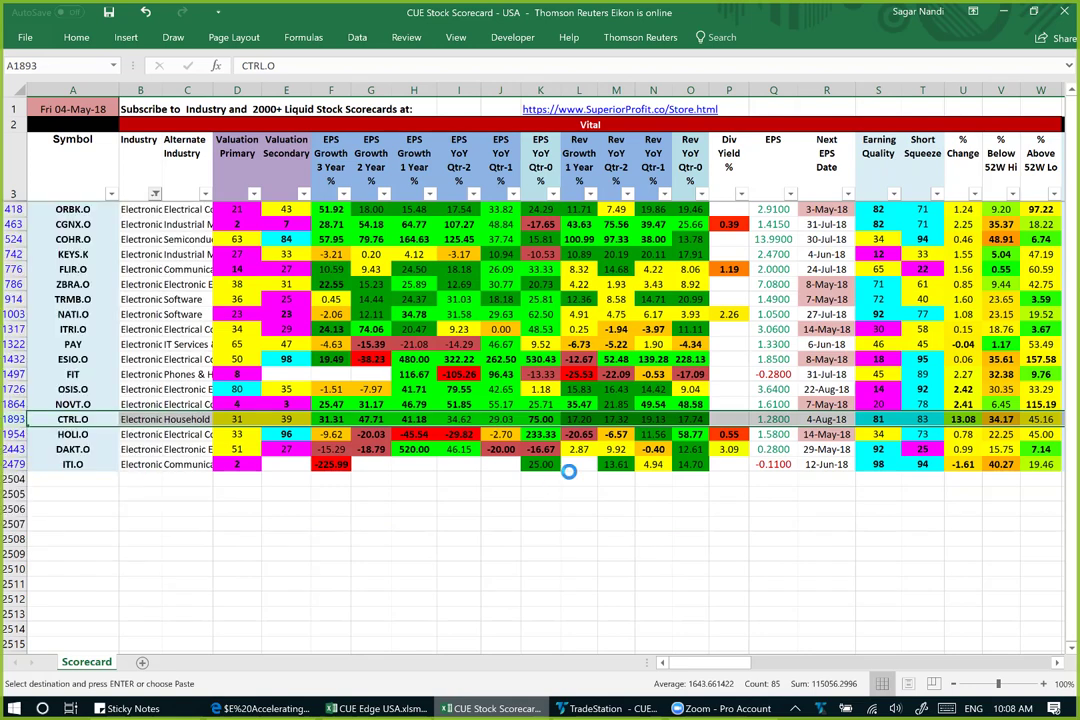
pyautogui.click(14, 284)
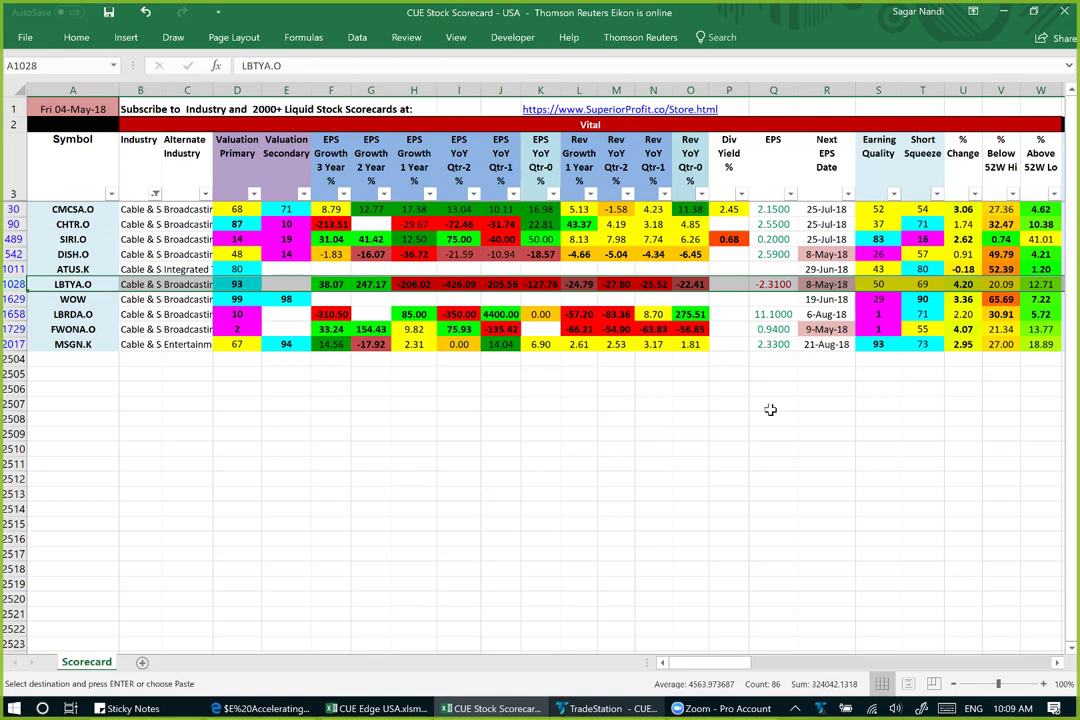
# Step: Switch to TradeStation and draw arrows on LBTYA's weekly chart along its November rally, February decline and support just above 29
pyautogui.click(619, 710)
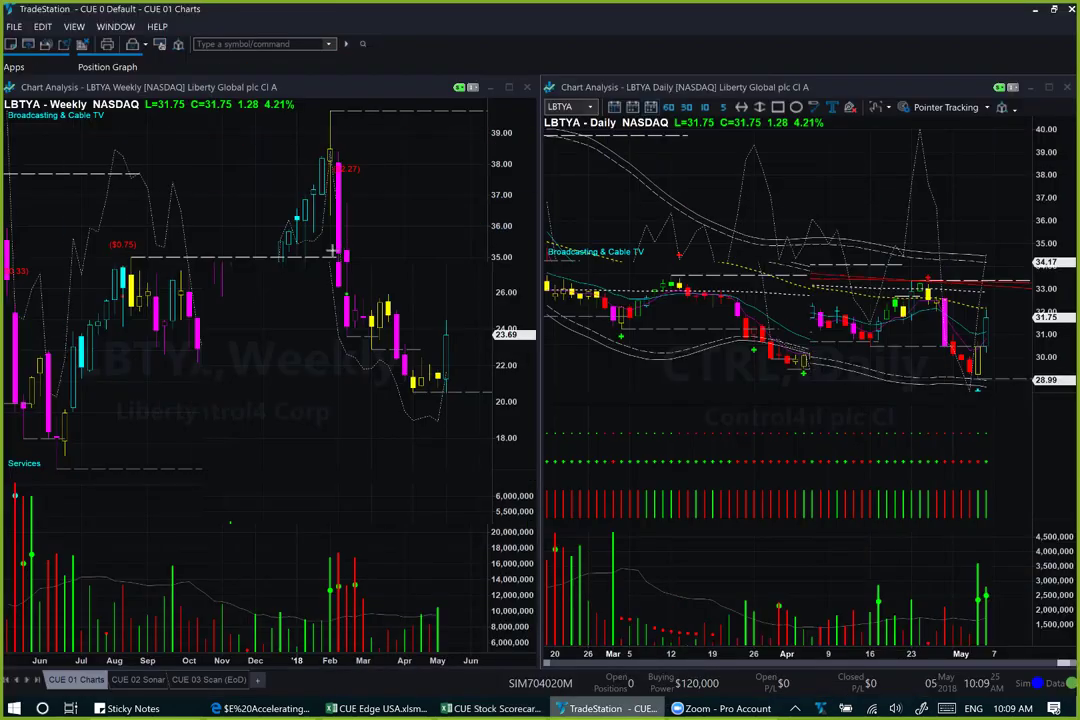
pyautogui.moveTo(365, 418); pyautogui.dragTo(366, 420)
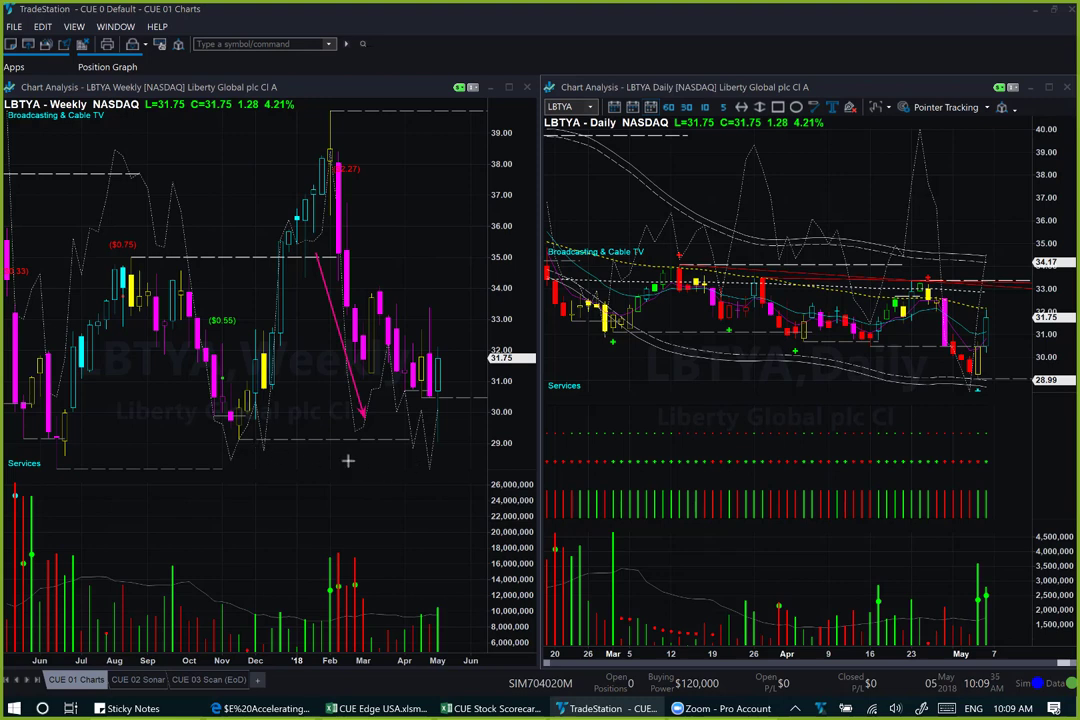
pyautogui.moveTo(476, 558)
pyautogui.mouseDown()
pyautogui.moveTo(443, 482)
pyautogui.moveTo(446, 518)
pyautogui.moveTo(442, 458)
pyautogui.mouseUp()
pyautogui.moveTo(252, 440); pyautogui.dragTo(493, 441)
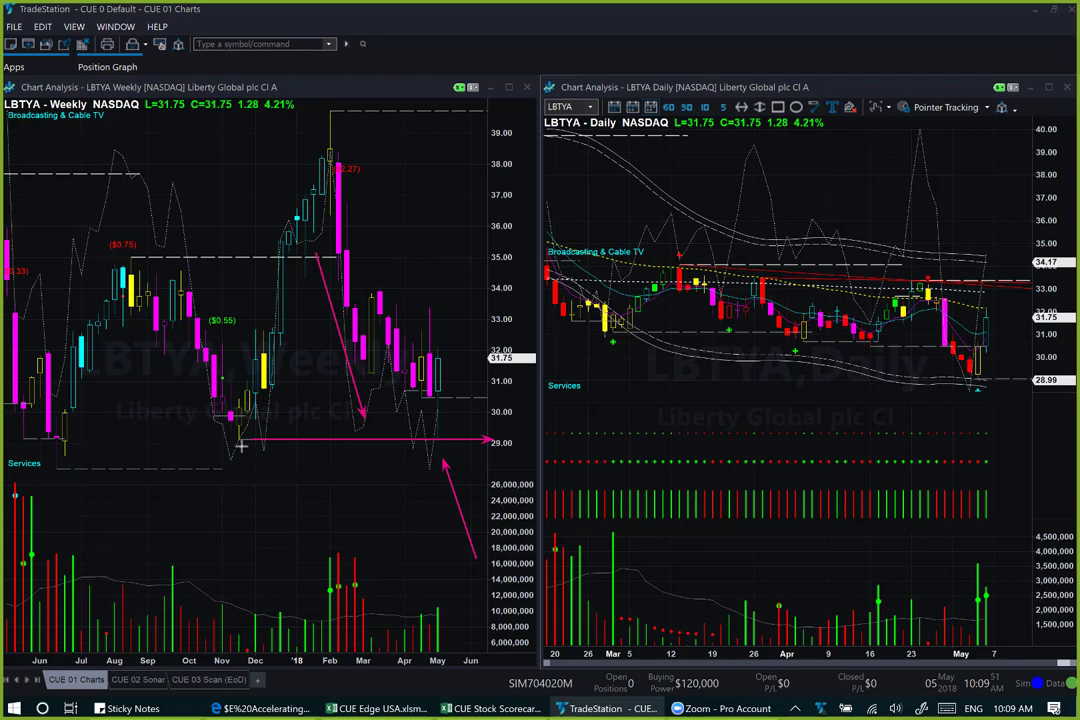
pyautogui.moveTo(243, 439)
pyautogui.mouseDown()
pyautogui.moveTo(292, 369)
pyautogui.moveTo(305, 262)
pyautogui.moveTo(326, 210)
pyautogui.mouseUp()
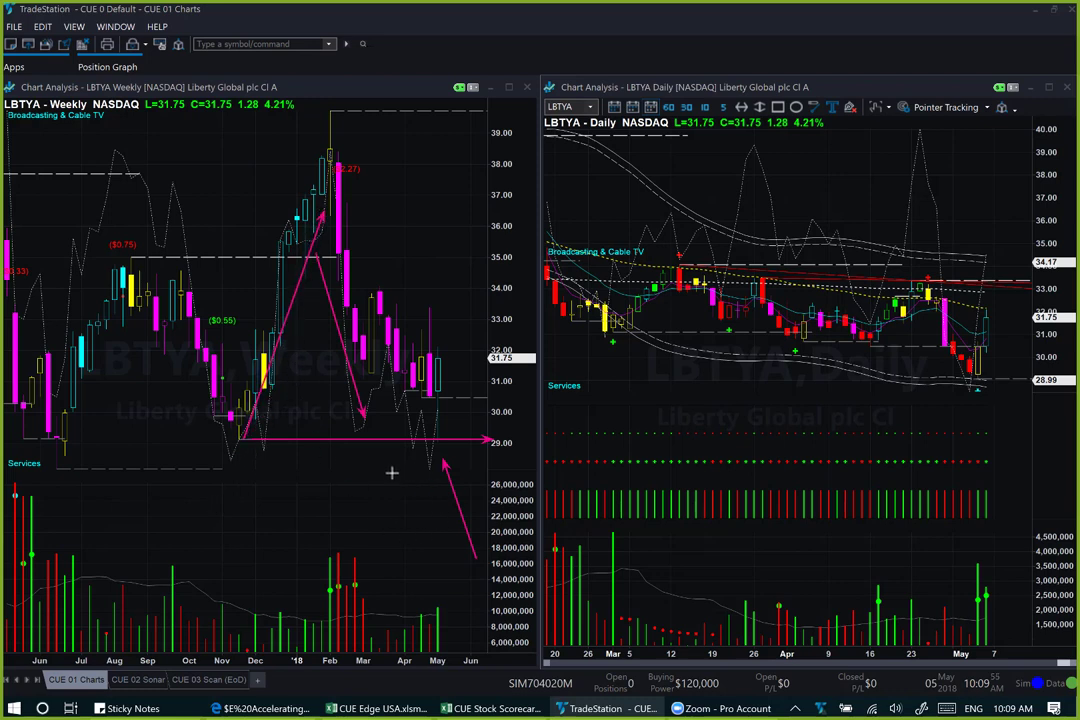
pyautogui.moveTo(376, 476); pyautogui.dragTo(432, 446)
pyautogui.moveTo(434, 449); pyautogui.dragTo(439, 439)
pyautogui.moveTo(245, 440); pyautogui.dragTo(549, 440)
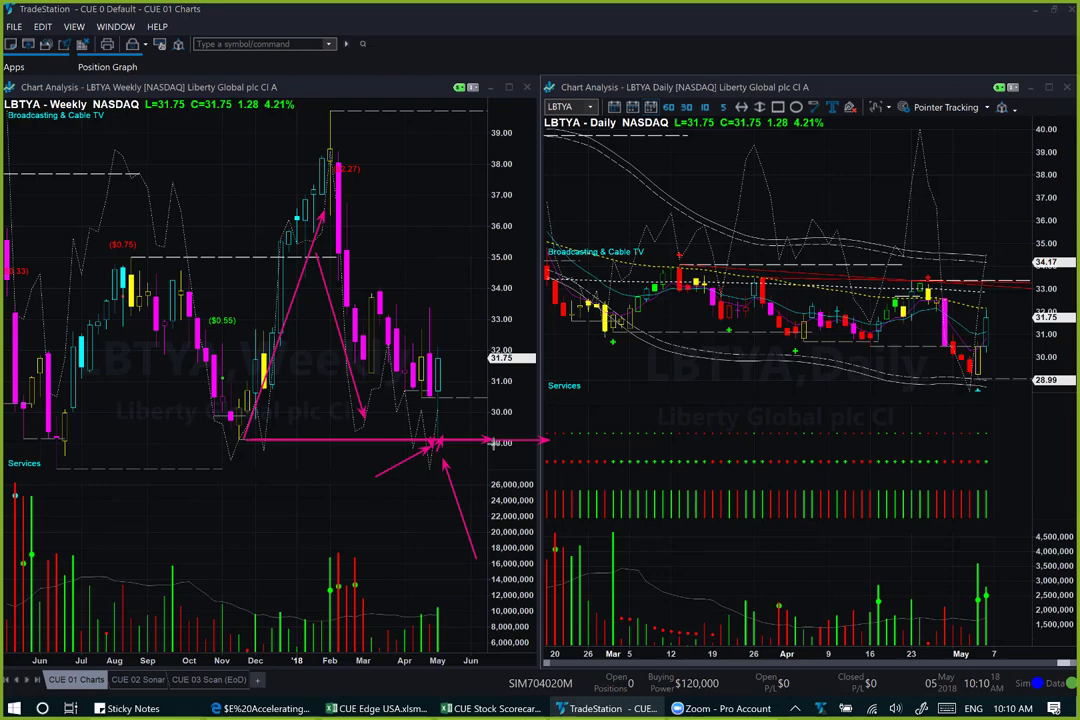
# Step: Mark LBTYA's false downside breakout on the daily chart with arrows at the May low and horizontal levels, and clear the annotations
pyautogui.moveTo(1027, 432); pyautogui.dragTo(983, 385)
pyautogui.moveTo(968, 379); pyautogui.dragTo(1030, 378)
pyautogui.moveTo(976, 347); pyautogui.dragTo(1024, 347)
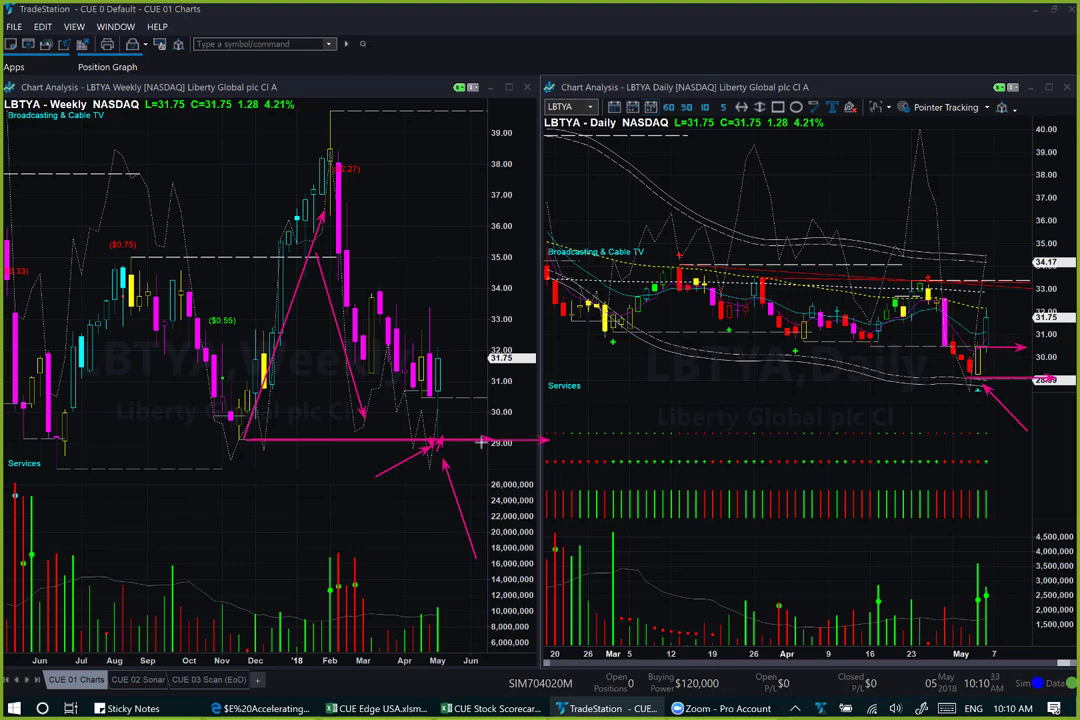
pyautogui.click(484, 440)
pyautogui.moveTo(935, 364); pyautogui.dragTo(1076, 364)
pyautogui.moveTo(928, 355); pyautogui.dragTo(976, 379)
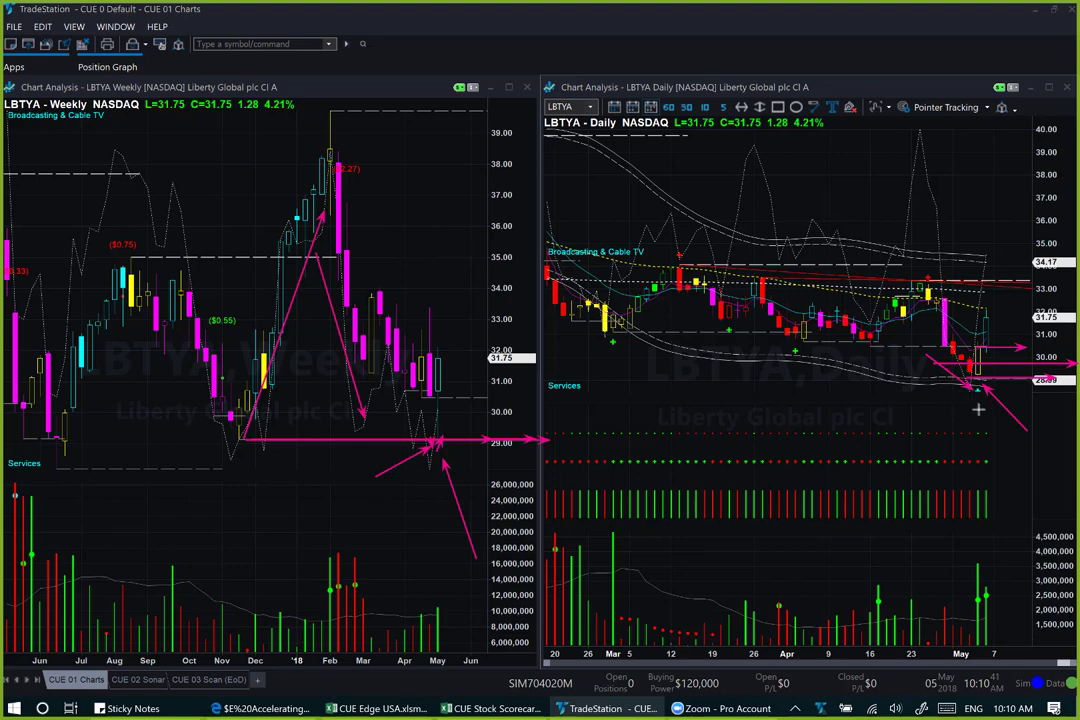
pyautogui.moveTo(970, 398); pyautogui.dragTo(993, 378)
pyautogui.moveTo(1073, 362); pyautogui.dragTo(1058, 369)
pyautogui.press('Escape')
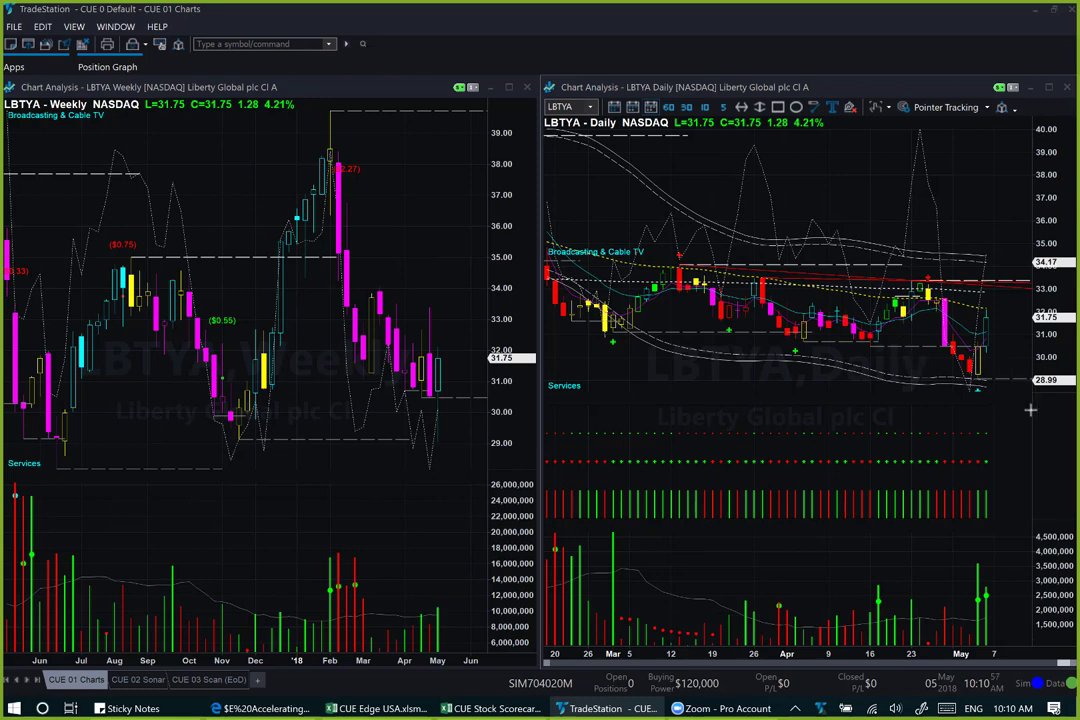
# Step: Point arrows at LBTYA's early May candles on both charts and draw horizontal daily levels at the breakout price and recent low
pyautogui.moveTo(1045, 417); pyautogui.dragTo(982, 370)
pyautogui.moveTo(981, 350); pyautogui.dragTo(1053, 351)
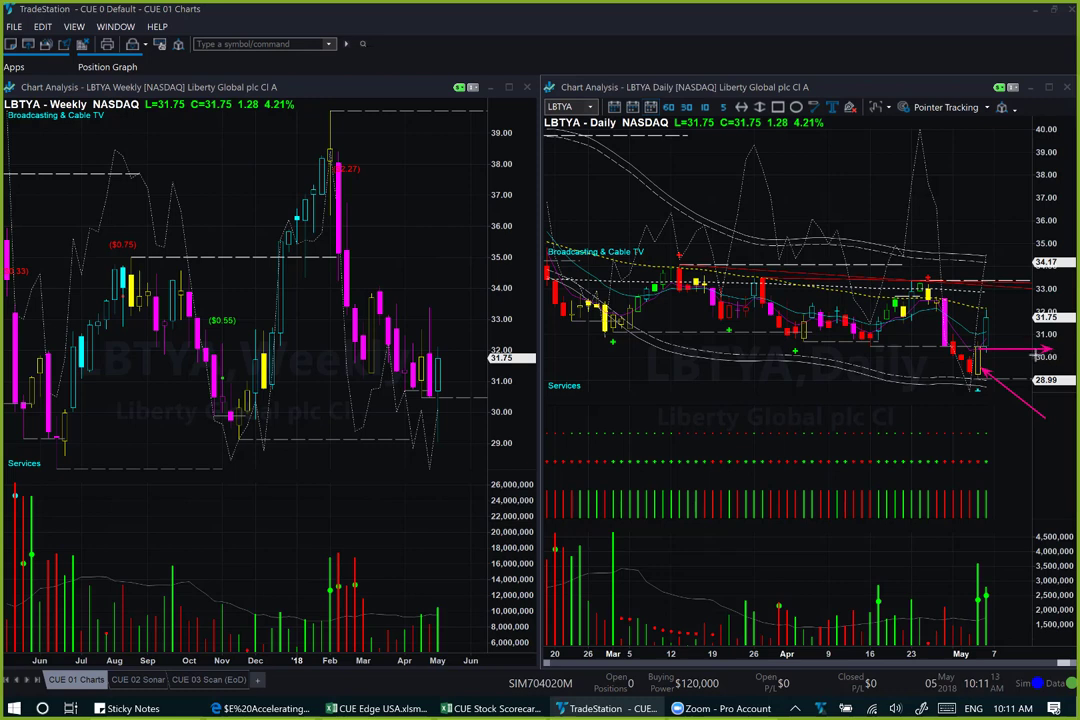
pyautogui.moveTo(1021, 319); pyautogui.dragTo(985, 347)
pyautogui.moveTo(503, 339); pyautogui.dragTo(443, 383)
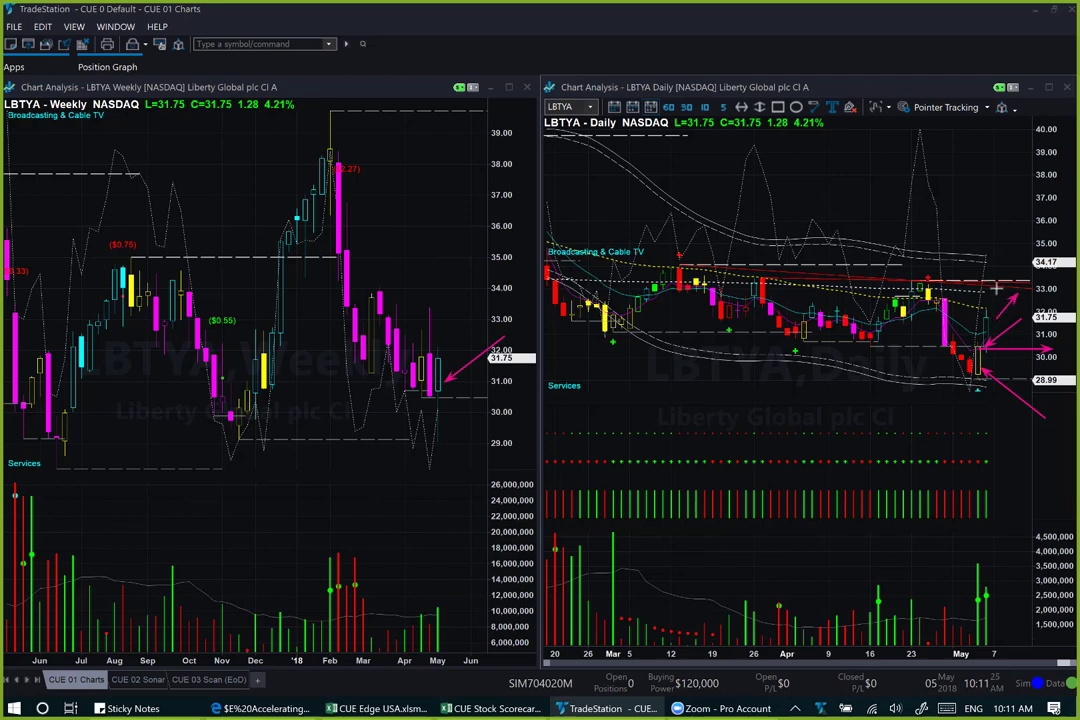
pyautogui.moveTo(996, 318)
pyautogui.mouseDown()
pyautogui.moveTo(1019, 292)
pyautogui.moveTo(1040, 295)
pyautogui.mouseUp()
pyautogui.moveTo(967, 391); pyautogui.dragTo(1054, 389)
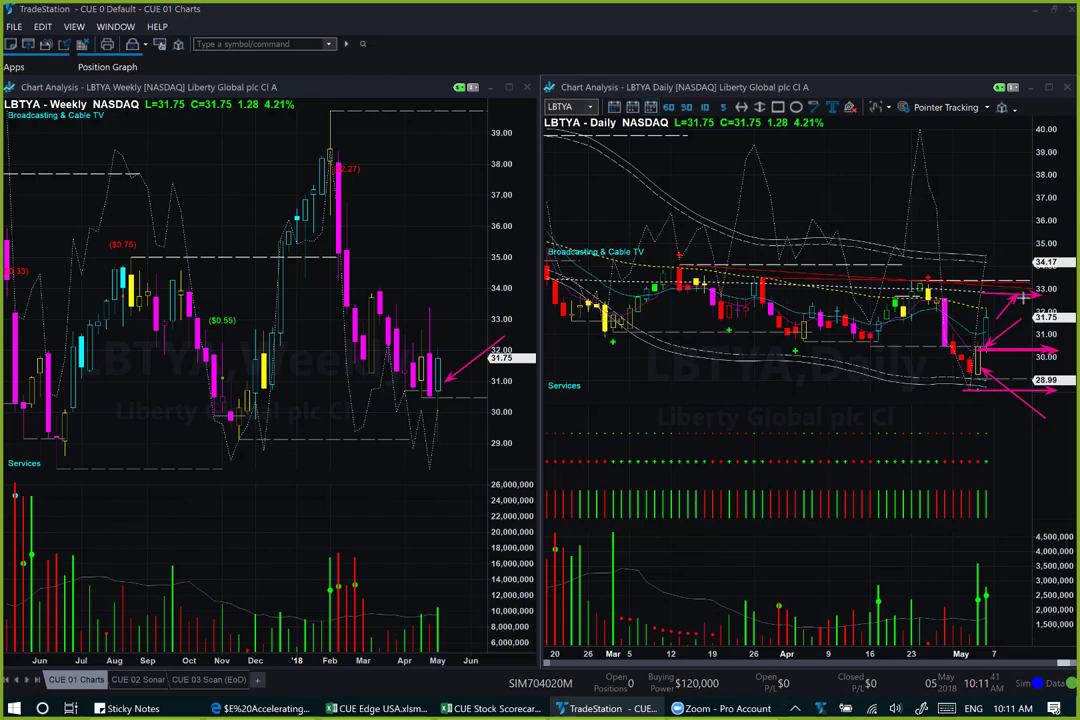
# Step: Draw arrows for LBTYA's upside path and falling resistance on the daily chart, and mark the weekly support and daily volume
pyautogui.moveTo(1010, 272); pyautogui.dragTo(1044, 203)
pyautogui.moveTo(760, 240); pyautogui.dragTo(1050, 292)
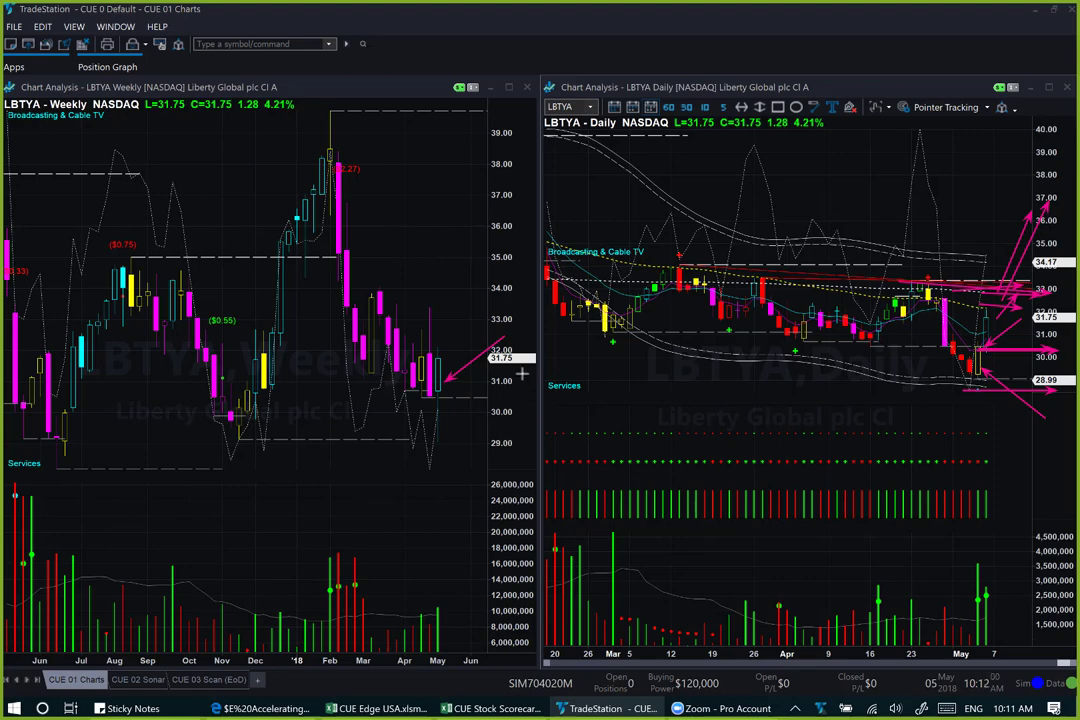
pyautogui.moveTo(521, 301); pyautogui.dragTo(451, 363)
pyautogui.moveTo(405, 440)
pyautogui.mouseDown()
pyautogui.moveTo(550, 430)
pyautogui.moveTo(550, 443)
pyautogui.mouseUp()
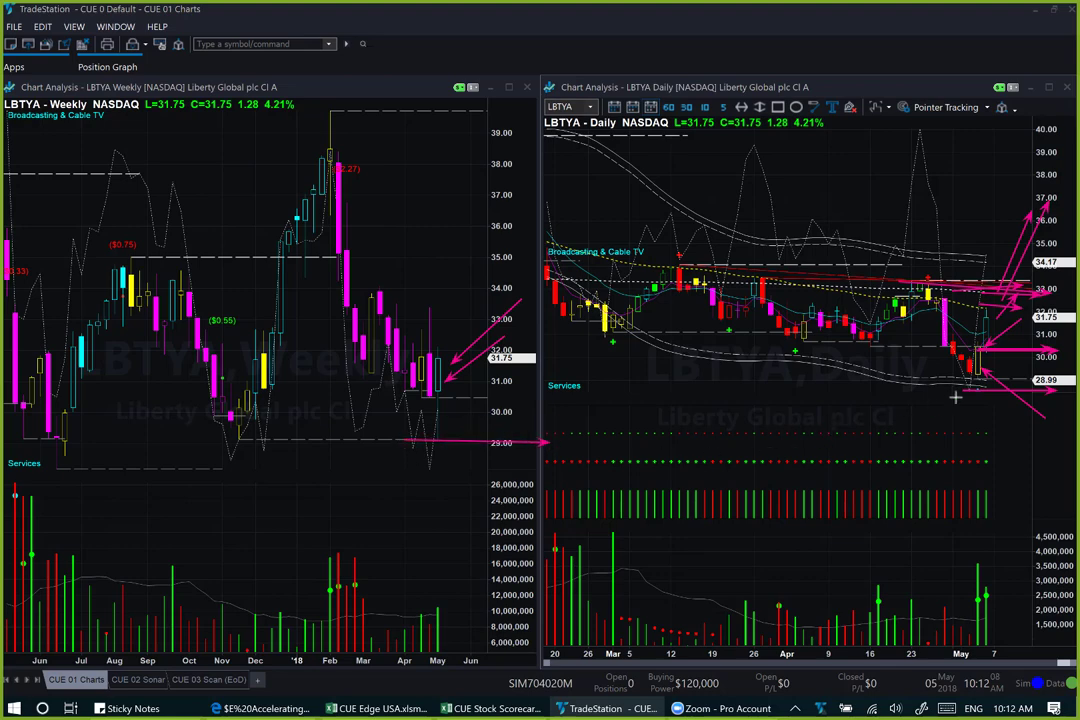
pyautogui.moveTo(893, 430); pyautogui.dragTo(969, 397)
pyautogui.moveTo(934, 537); pyautogui.dragTo(975, 565)
# Step: Switch to the browser's Decelerating Industries snapshot and underline the note's statement that eight of them are in Consumer Discretionary
pyautogui.click(547, 32)
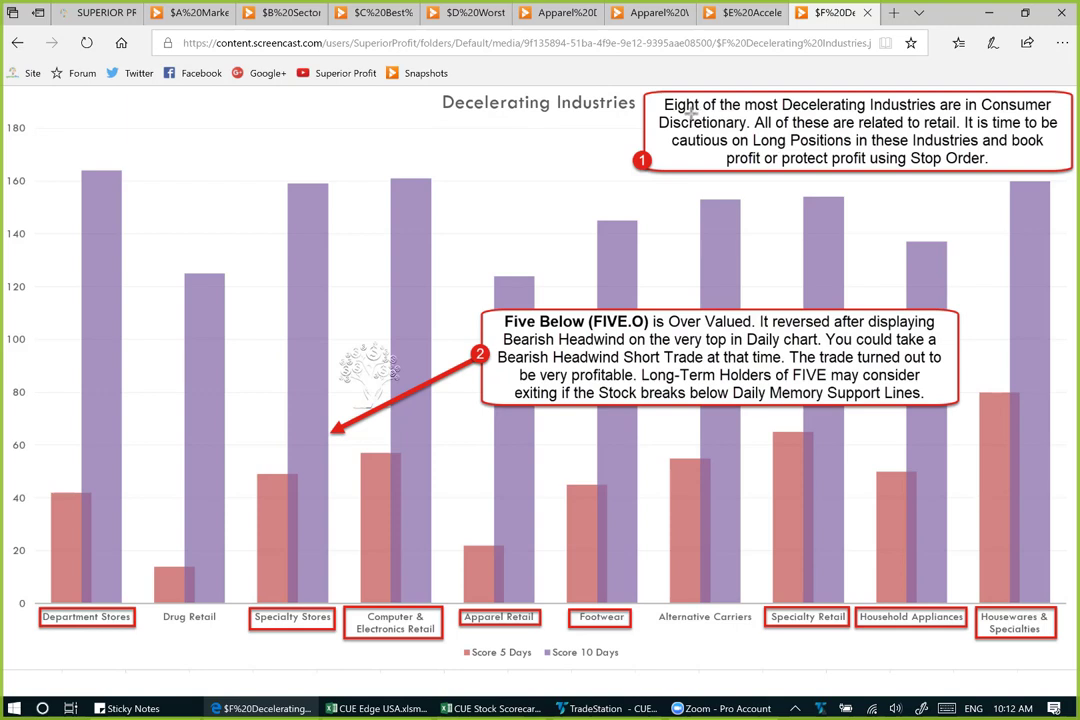
pyautogui.moveTo(690, 113); pyautogui.dragTo(1055, 113)
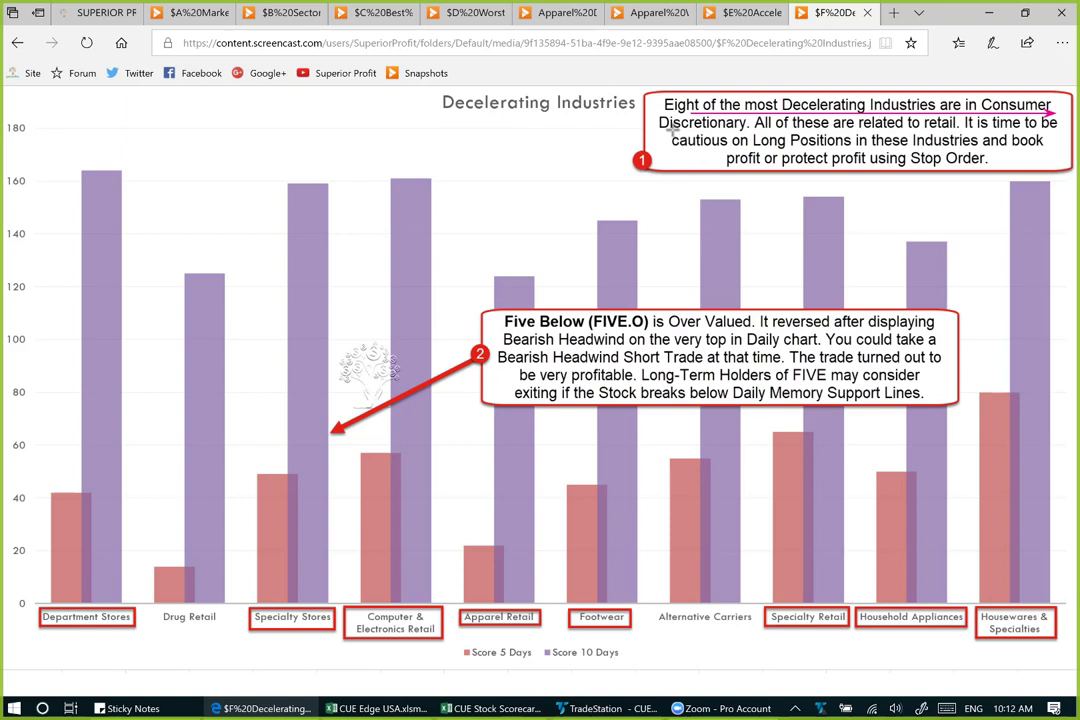
pyautogui.moveTo(673, 128); pyautogui.dragTo(751, 128)
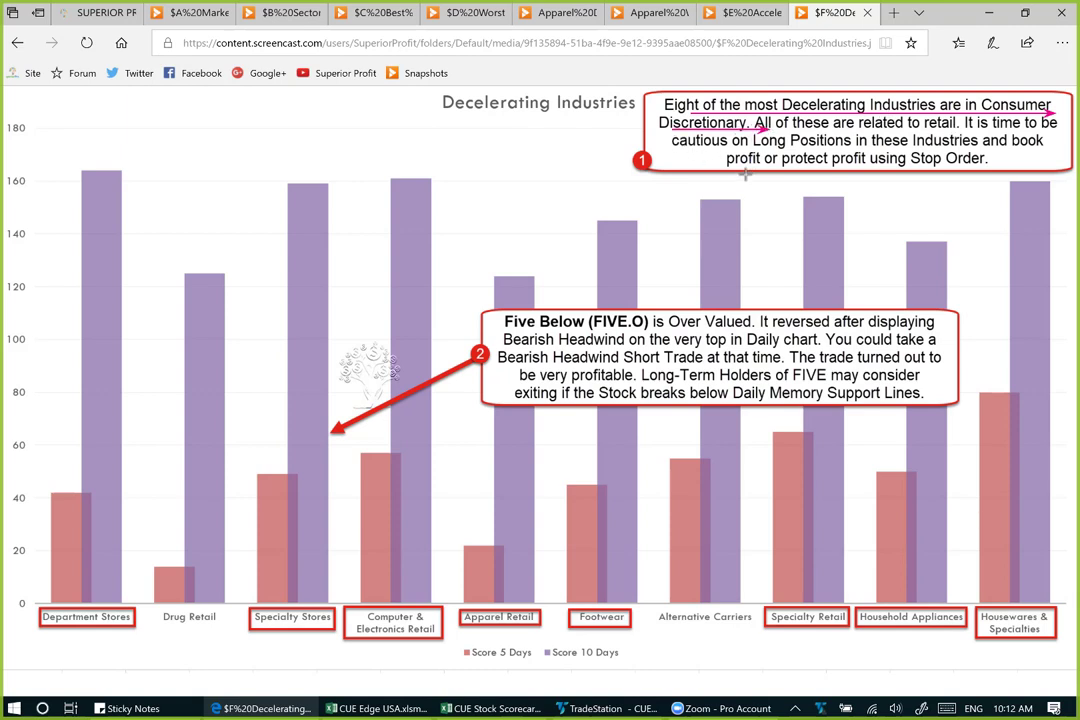
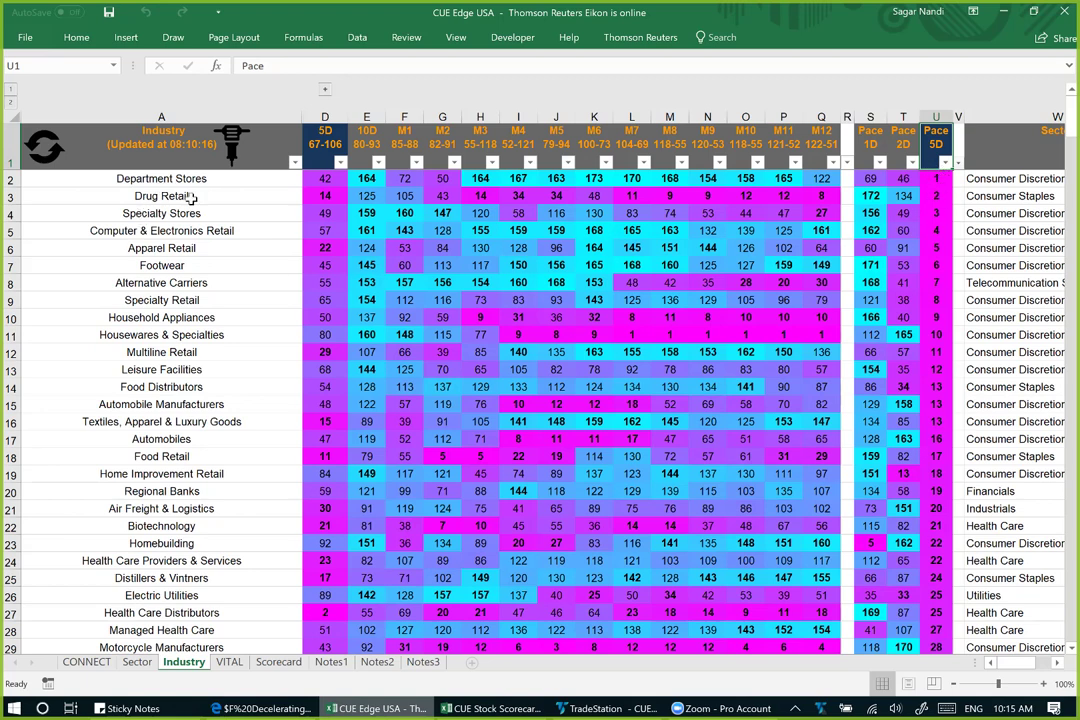
# Step: Highlight the Housewares & Specialties and Specialty Stores rows on the Industry sheet, select the Specialty Stores name and switch to the scorecard workbook
pyautogui.click(830, 340)
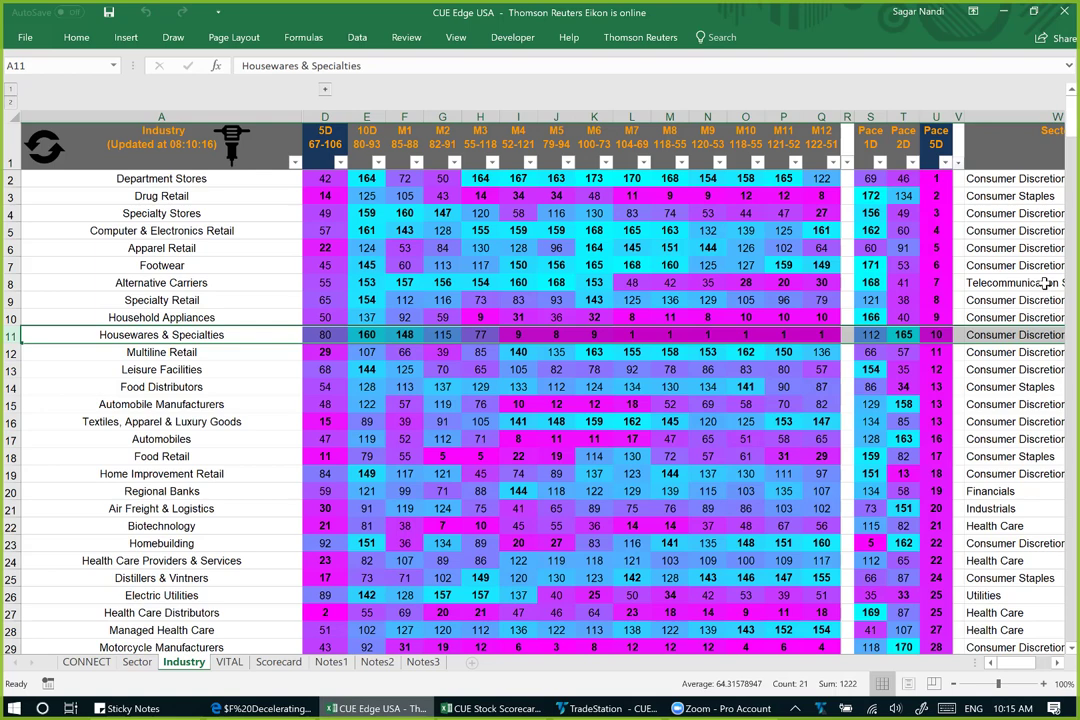
pyautogui.click(113, 216)
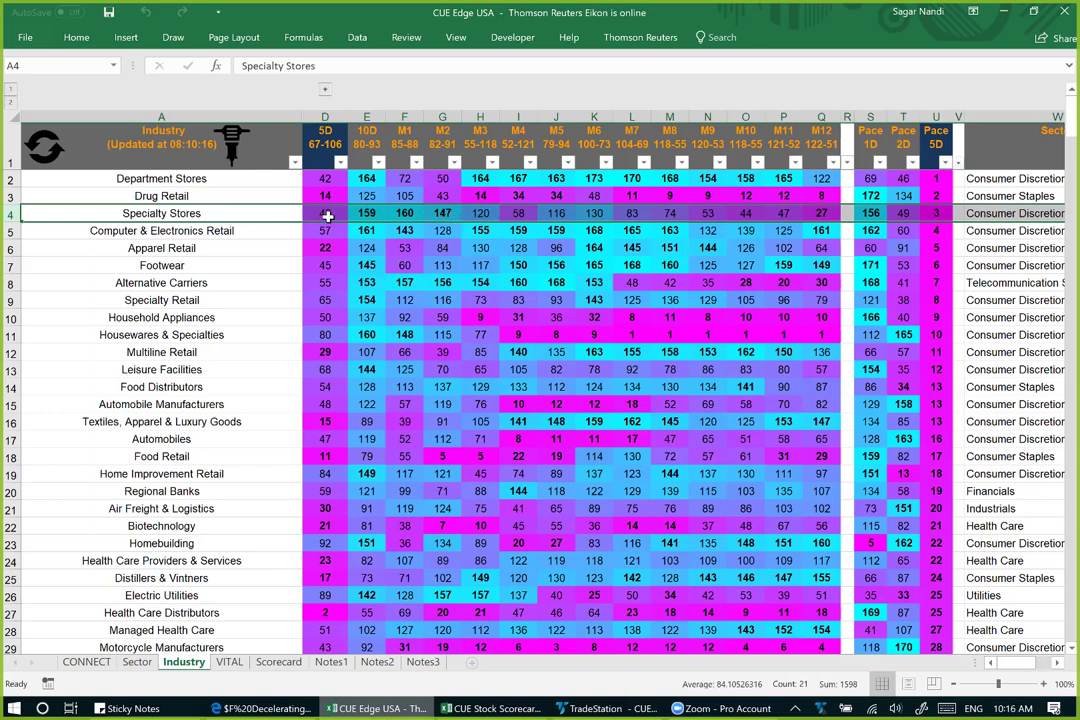
pyautogui.click(237, 213)
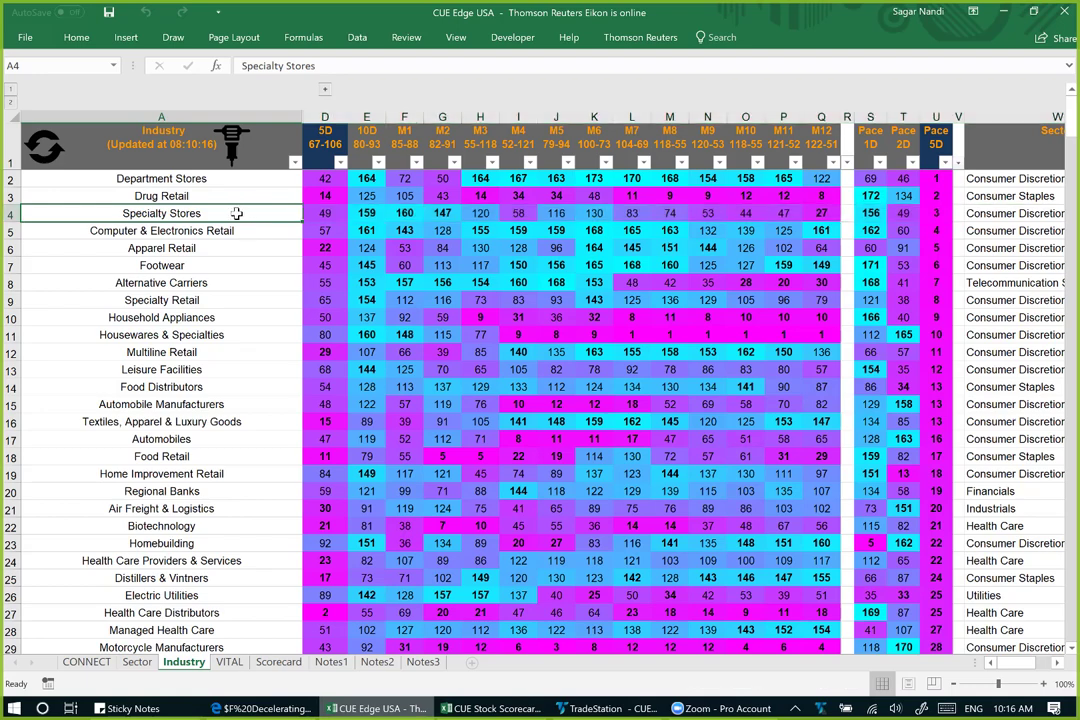
pyautogui.hotkey('ctrl', 'Tab')
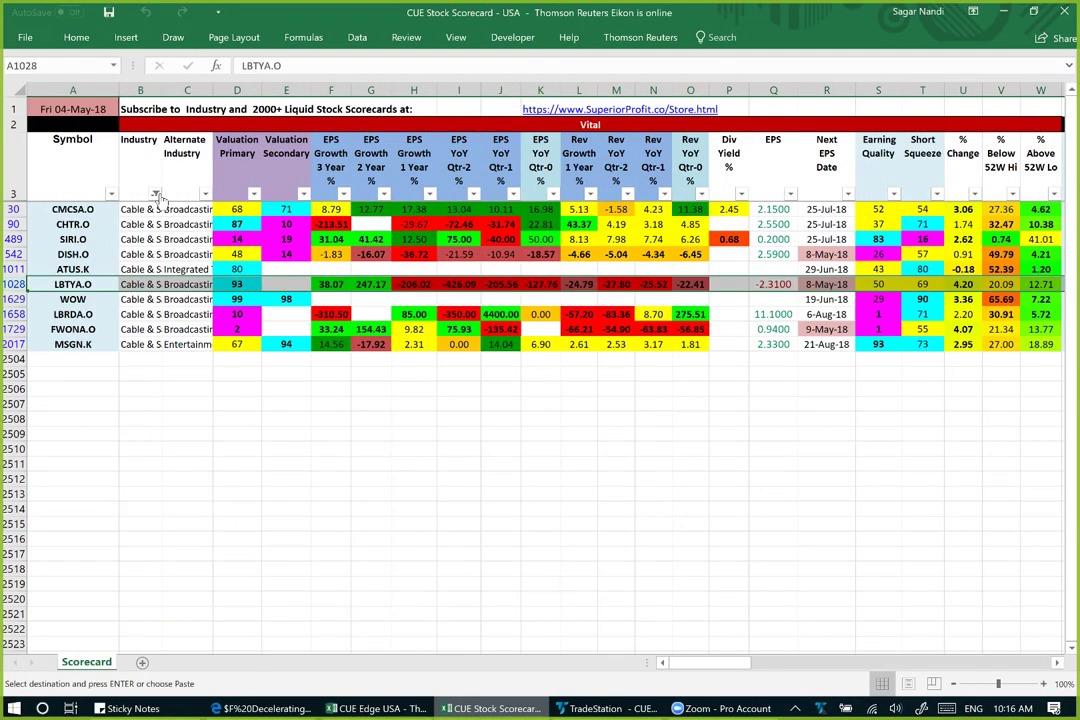
# Step: Filter the scorecard's Industry column to Specialty Stores and select the FIVE.O row
pyautogui.click(155, 194)
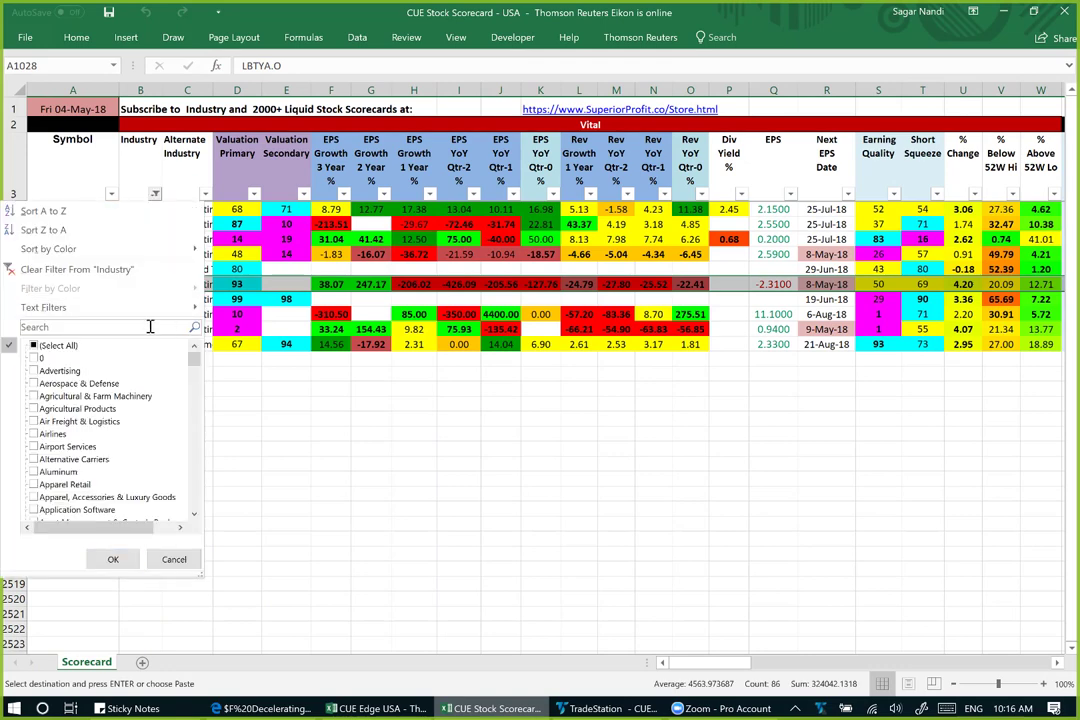
pyautogui.write('Specialty Stores')
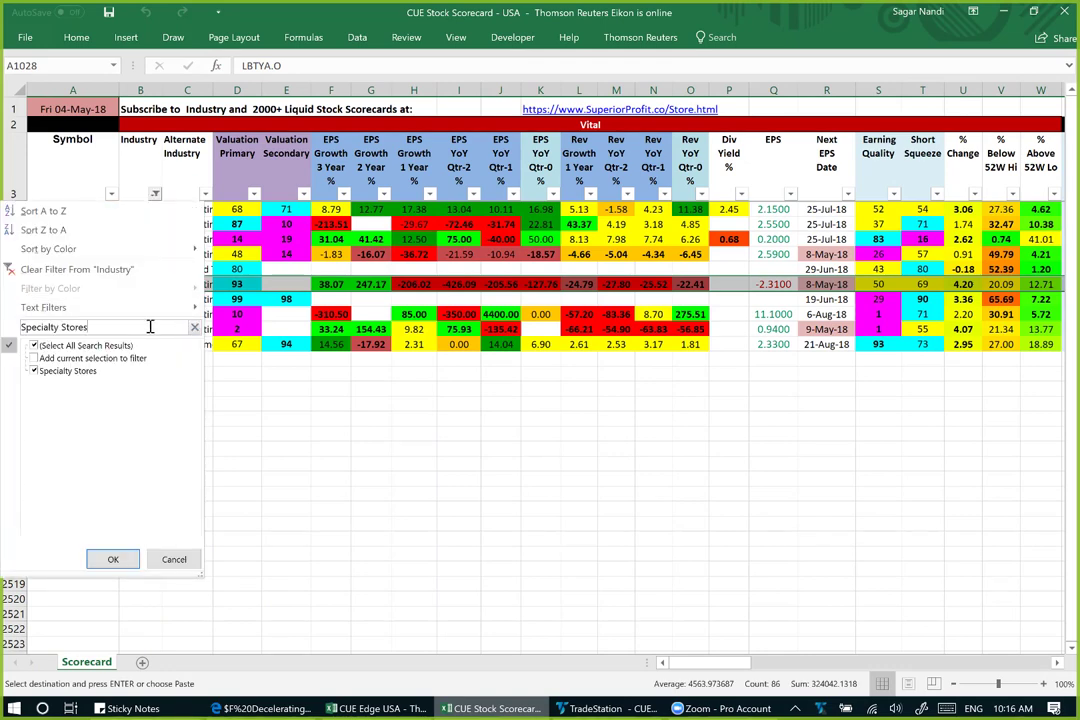
pyautogui.press('Return')
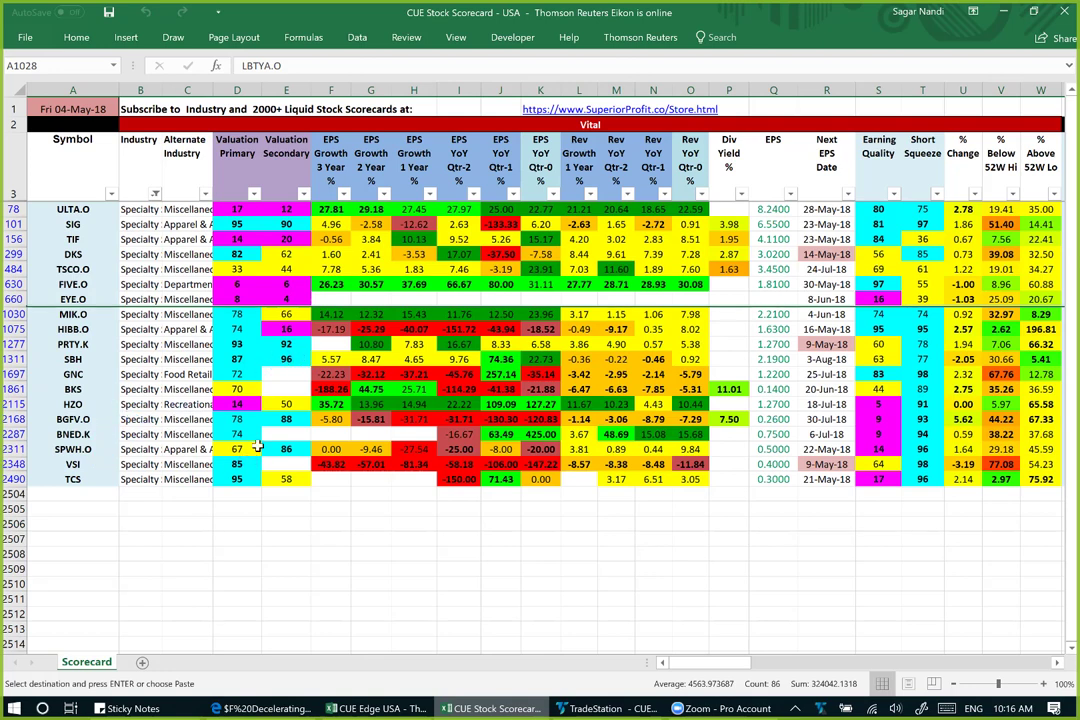
pyautogui.click(295, 415)
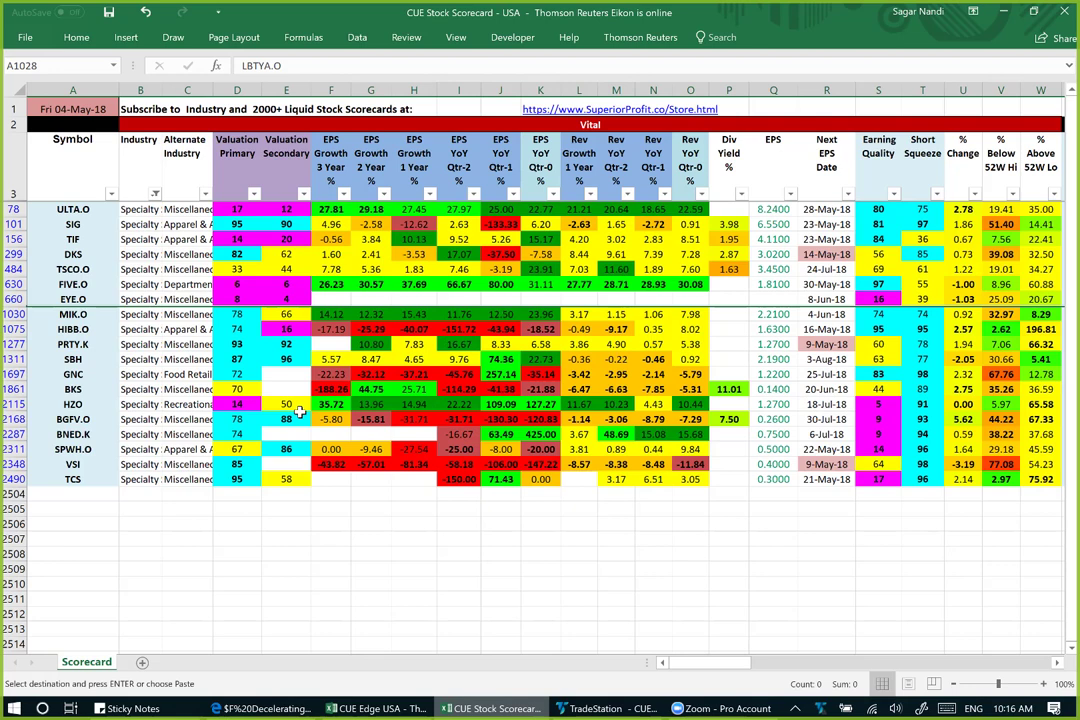
pyautogui.click(10, 284)
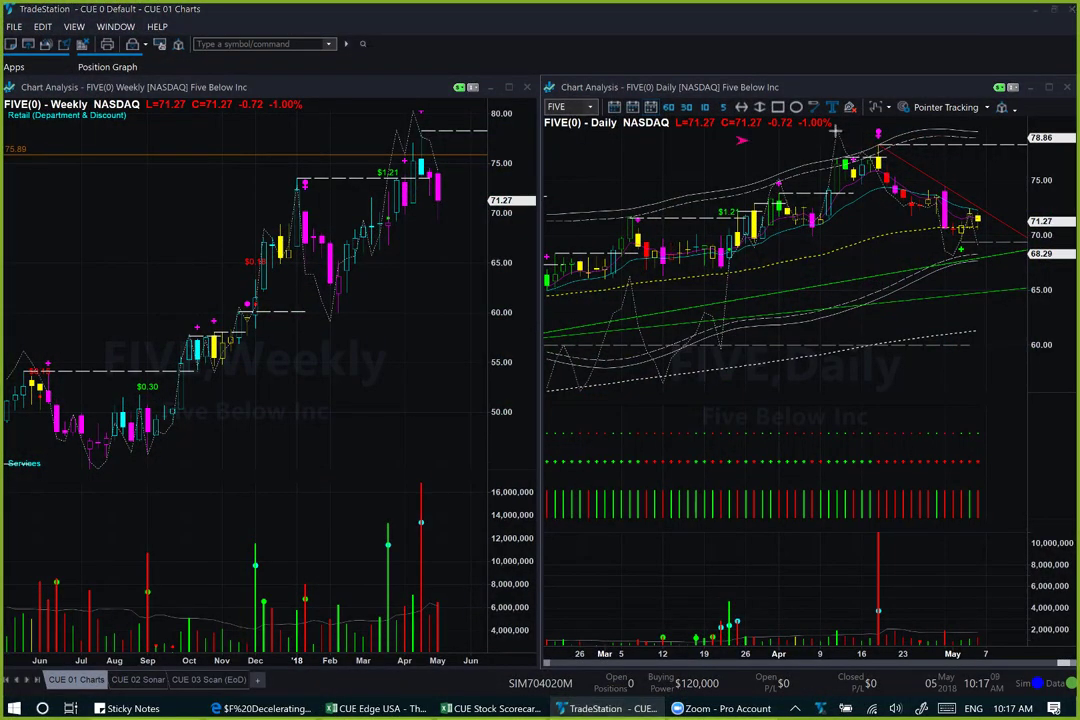
# Step: On TradeStation's FIVE daily chart, draw arrows at the mid-April top signal, the decline into May, the falling resistance and the rising support
pyautogui.moveTo(740, 141); pyautogui.dragTo(872, 131)
pyautogui.moveTo(919, 122); pyautogui.dragTo(890, 130)
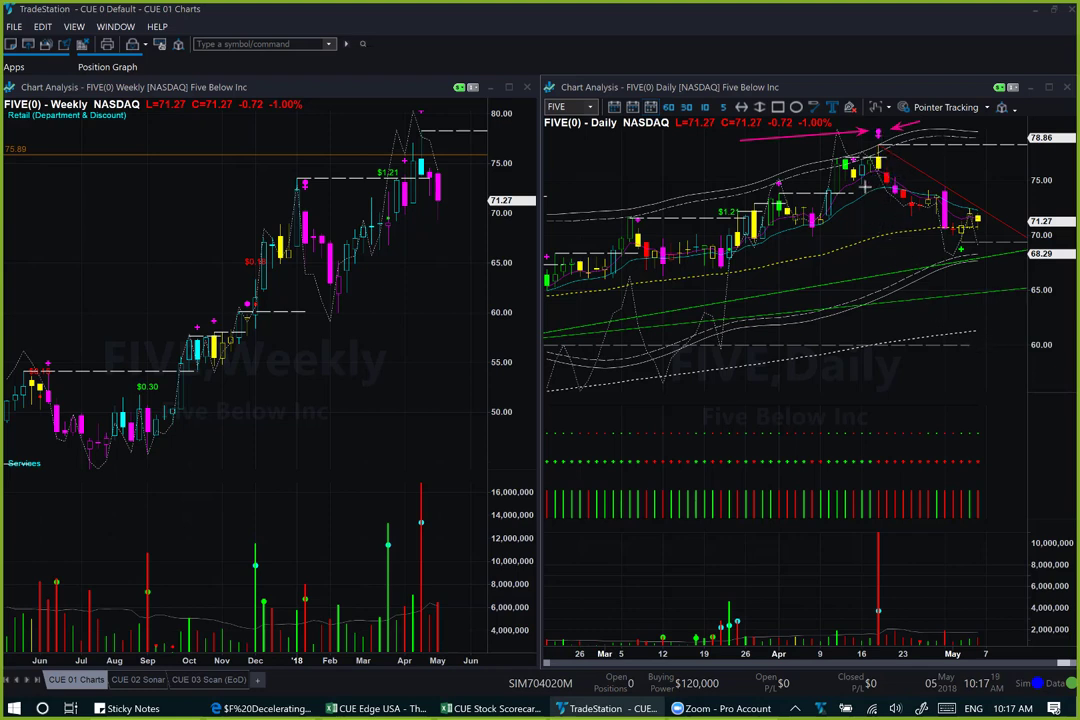
pyautogui.moveTo(865, 186); pyautogui.dragTo(913, 216)
pyautogui.moveTo(977, 163); pyautogui.dragTo(963, 180)
pyautogui.moveTo(922, 230)
pyautogui.mouseDown()
pyautogui.moveTo(960, 231)
pyautogui.moveTo(965, 263)
pyautogui.moveTo(998, 260)
pyautogui.mouseUp()
pyautogui.moveTo(973, 204); pyautogui.dragTo(1030, 238)
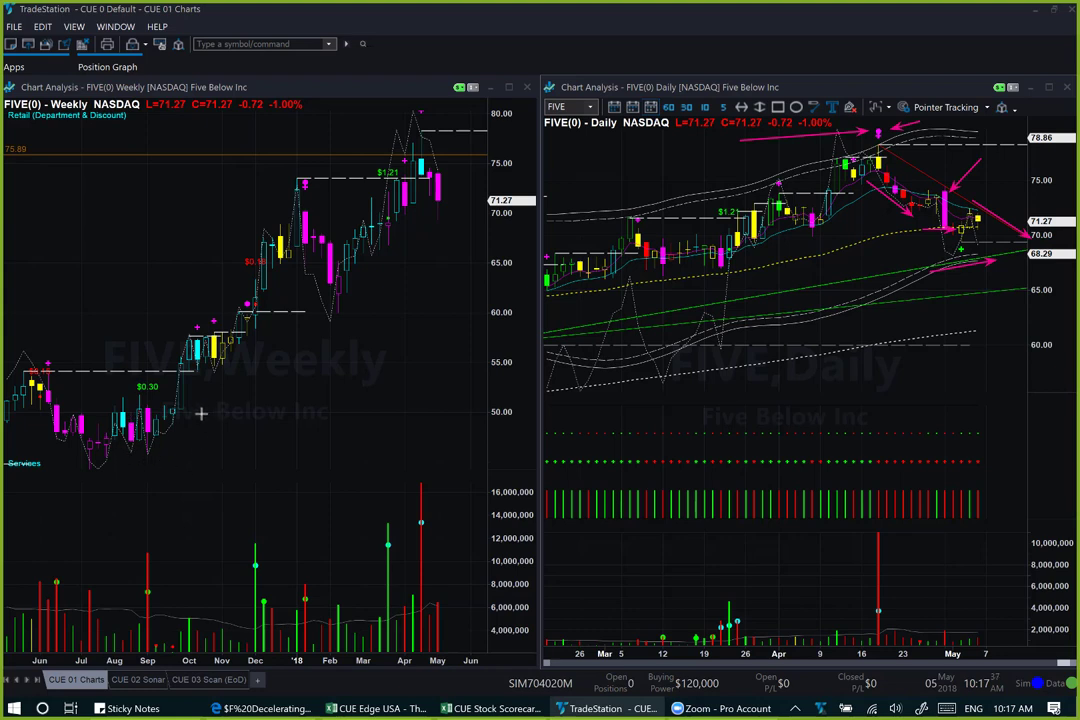
# Step: Point arrows at FIVE's autumn breakouts on the weekly chart and draw the level and uptrend that follow
pyautogui.moveTo(272, 437); pyautogui.dragTo(190, 371)
pyautogui.moveTo(341, 404); pyautogui.dragTo(241, 336)
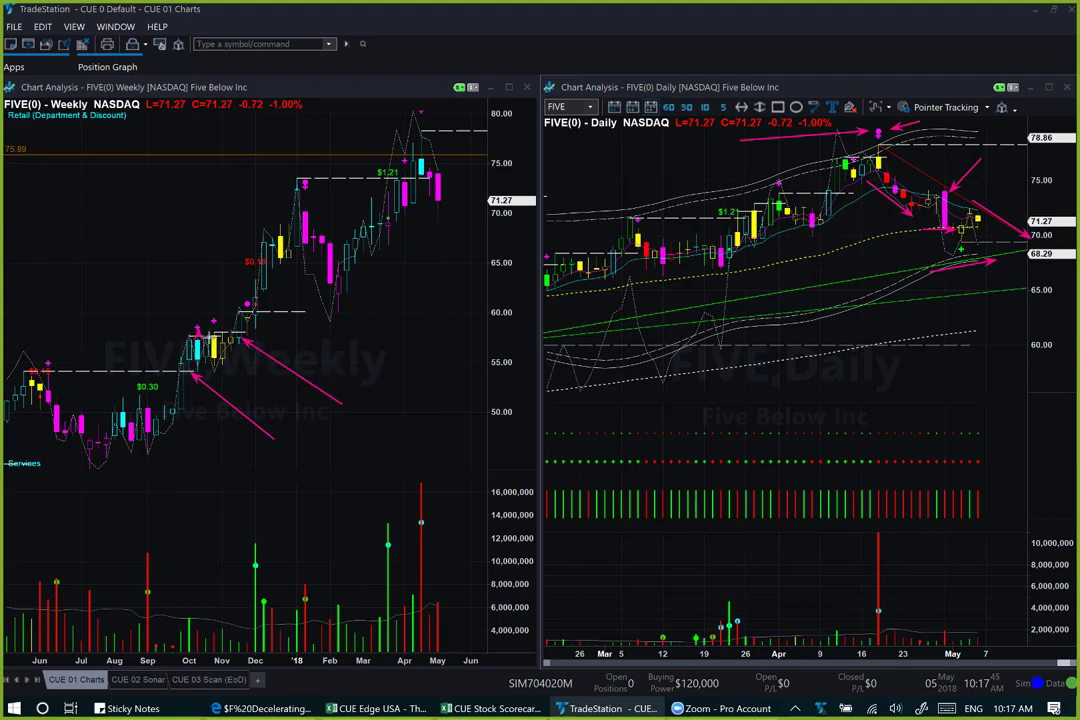
pyautogui.moveTo(237, 340); pyautogui.dragTo(278, 341)
pyautogui.moveTo(283, 345)
pyautogui.mouseDown()
pyautogui.moveTo(405, 280)
pyautogui.moveTo(486, 197)
pyautogui.mouseUp()
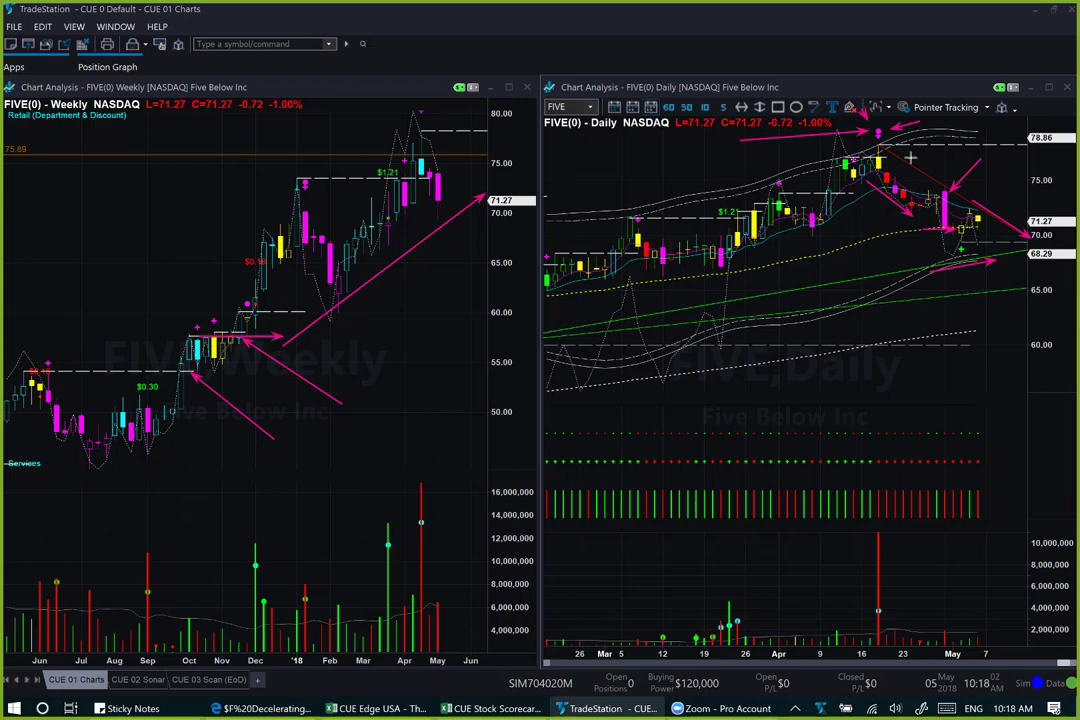
# Step: Draw arrows along FIVE's falling daily resistance, rising memory support lines and dashed long-term average, and clear all annotations
pyautogui.moveTo(886, 148); pyautogui.dragTo(1022, 214)
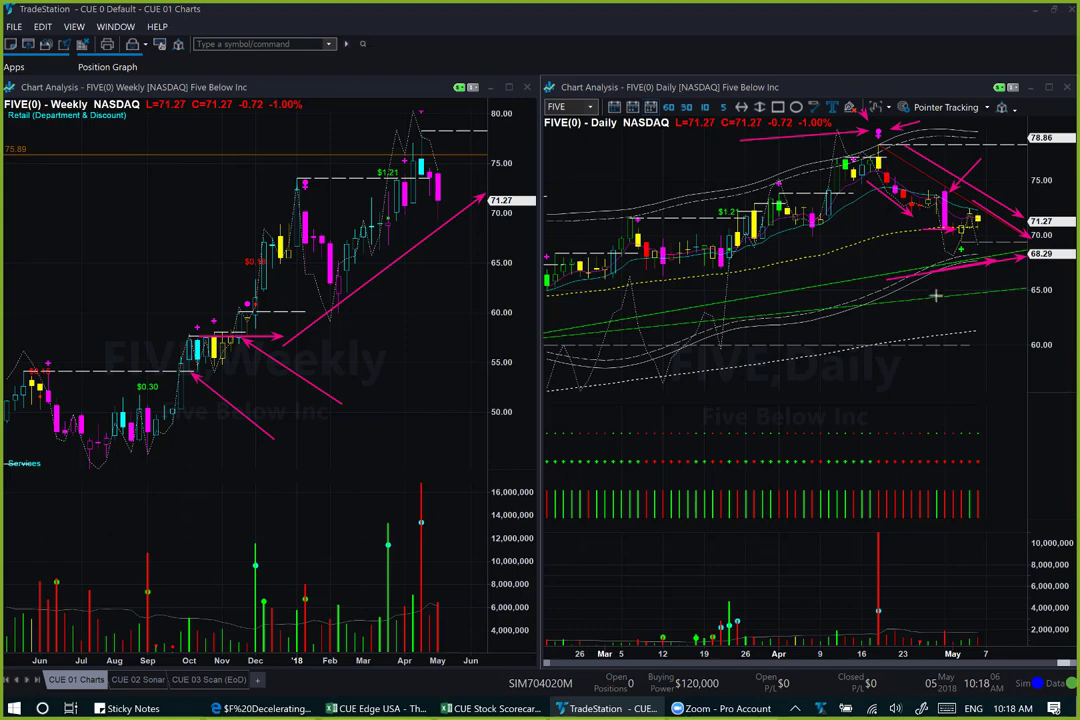
pyautogui.moveTo(897, 304); pyautogui.dragTo(1025, 288)
pyautogui.moveTo(897, 341); pyautogui.dragTo(1057, 312)
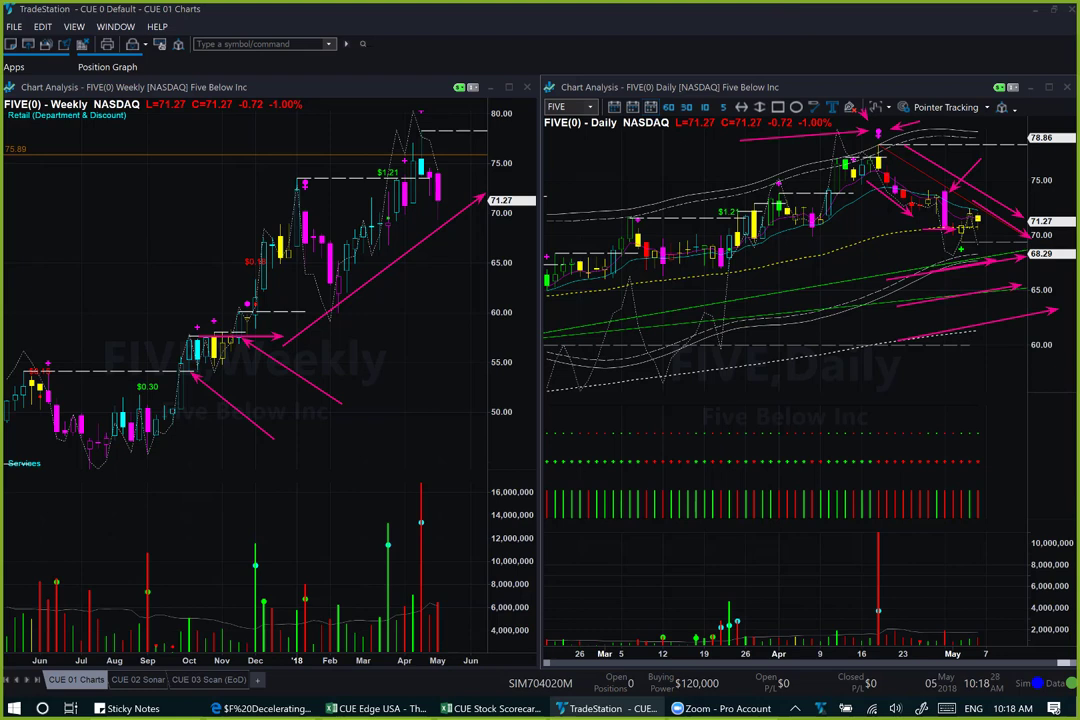
pyautogui.press('e')
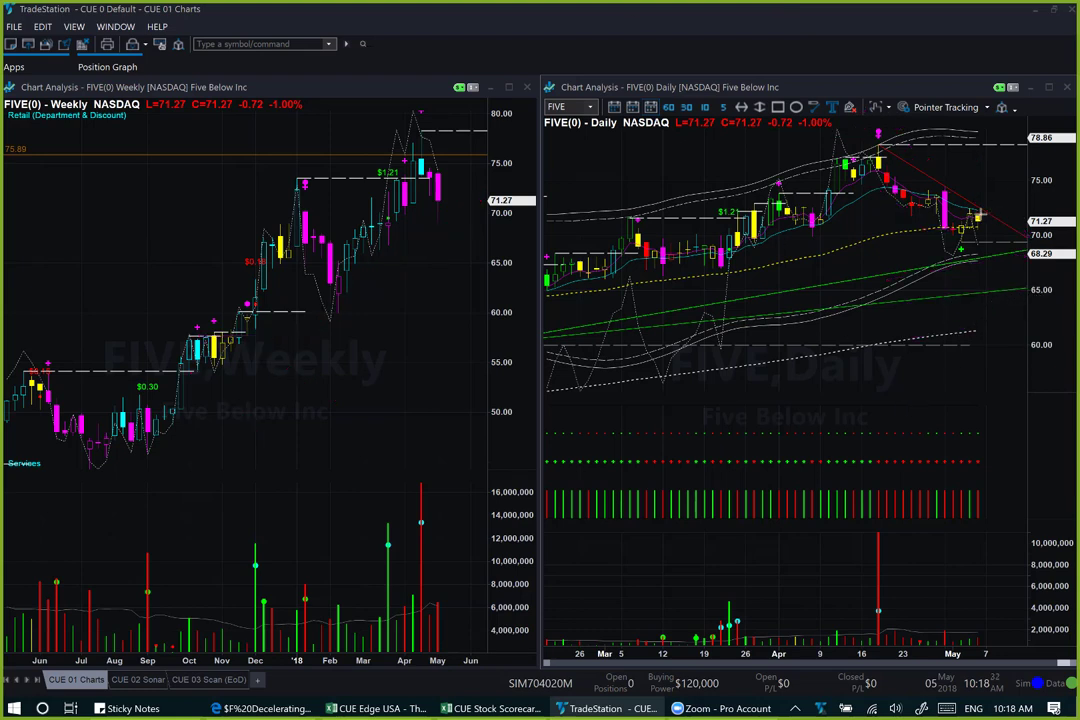
# Step: Sketch FIVE's possible daily bounce to resistance and reversal, the alternative pullback, and the two rising support lines with arrows
pyautogui.moveTo(980, 201)
pyautogui.mouseDown()
pyautogui.moveTo(998, 146)
pyautogui.moveTo(1013, 171)
pyautogui.mouseUp()
pyautogui.moveTo(989, 221); pyautogui.dragTo(997, 235)
pyautogui.moveTo(975, 256); pyautogui.dragTo(1015, 247)
pyautogui.moveTo(960, 289); pyautogui.dragTo(1035, 285)
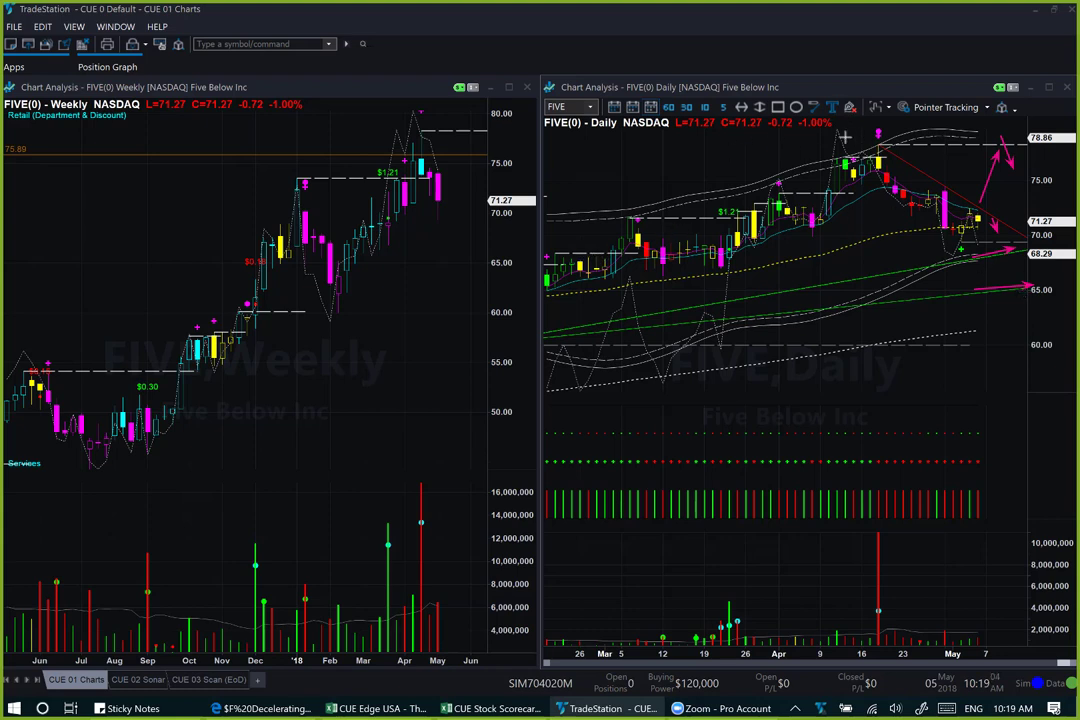
# Step: Mark FIVE's daily top signal and decline plus the weekly 75.89 level and its reversal with arrows, and clear the annotations
pyautogui.moveTo(728, 152); pyautogui.dragTo(866, 134)
pyautogui.moveTo(418, 154); pyautogui.dragTo(493, 155)
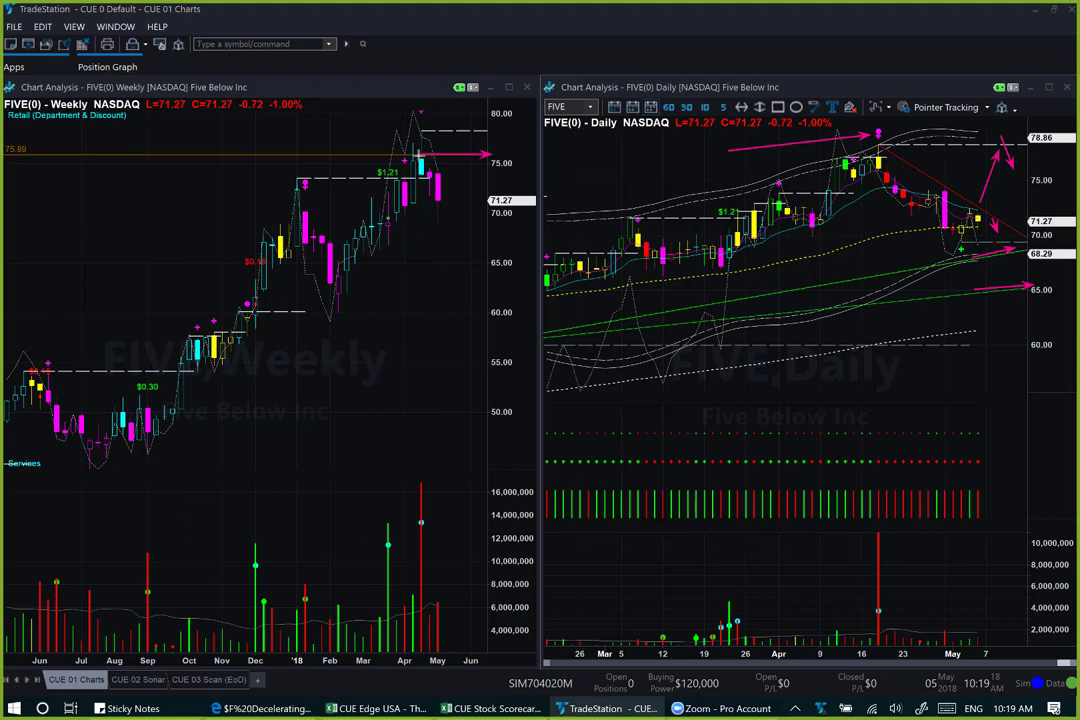
pyautogui.moveTo(419, 153); pyautogui.dragTo(422, 121)
pyautogui.moveTo(422, 125); pyautogui.dragTo(429, 157)
pyautogui.moveTo(911, 204); pyautogui.dragTo(966, 244)
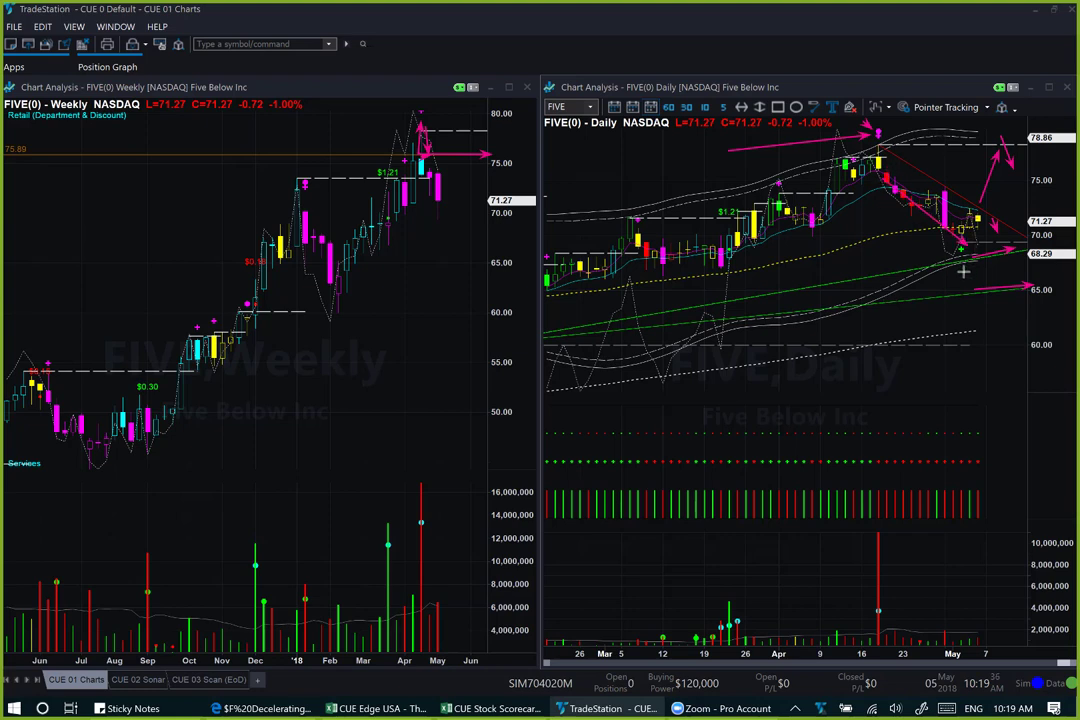
pyautogui.press('Escape')
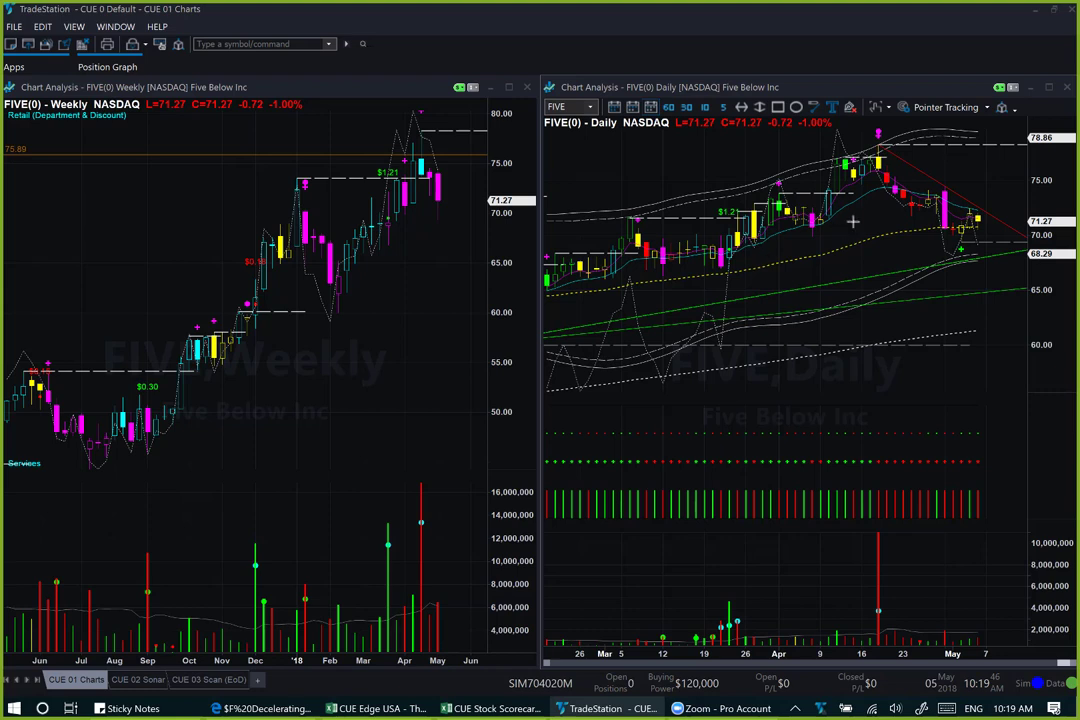
# Step: Draw arrows along FIVE's daily uptrend, at the April breakout candle and at the mid-April top signals, and clear the annotations
pyautogui.moveTo(764, 258); pyautogui.dragTo(882, 195)
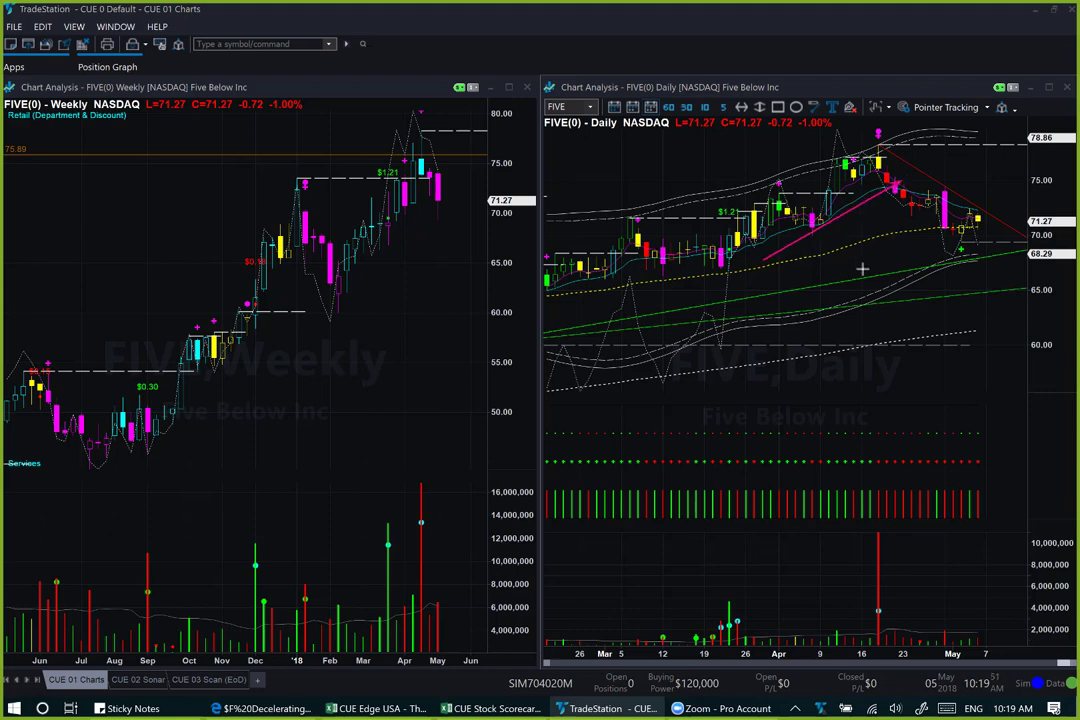
pyautogui.moveTo(782, 405); pyautogui.dragTo(830, 222)
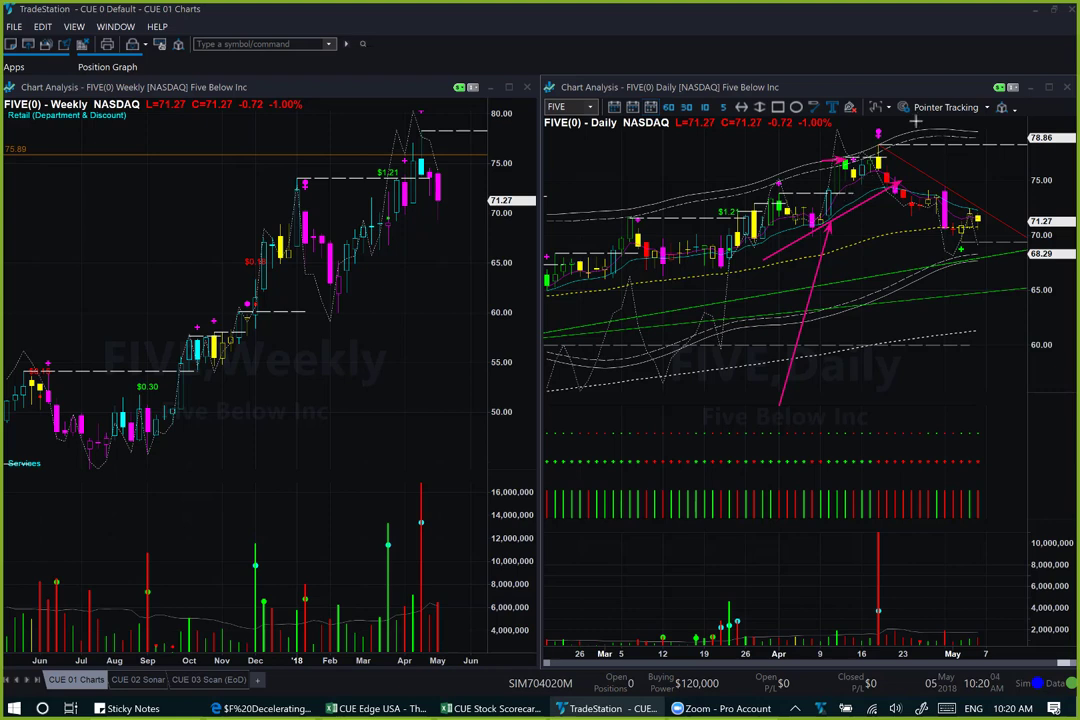
pyautogui.moveTo(912, 120); pyautogui.dragTo(880, 132)
pyautogui.click(889, 142)
pyautogui.moveTo(877, 307); pyautogui.dragTo(829, 214)
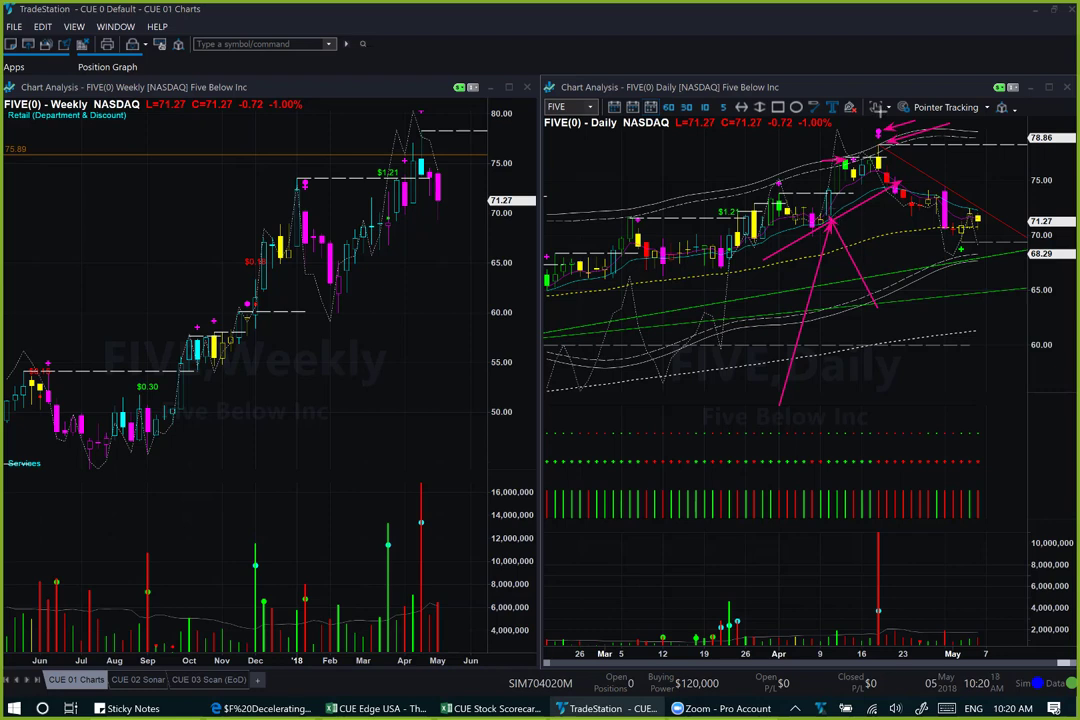
pyautogui.moveTo(894, 96); pyautogui.dragTo(880, 131)
pyautogui.press('Escape')
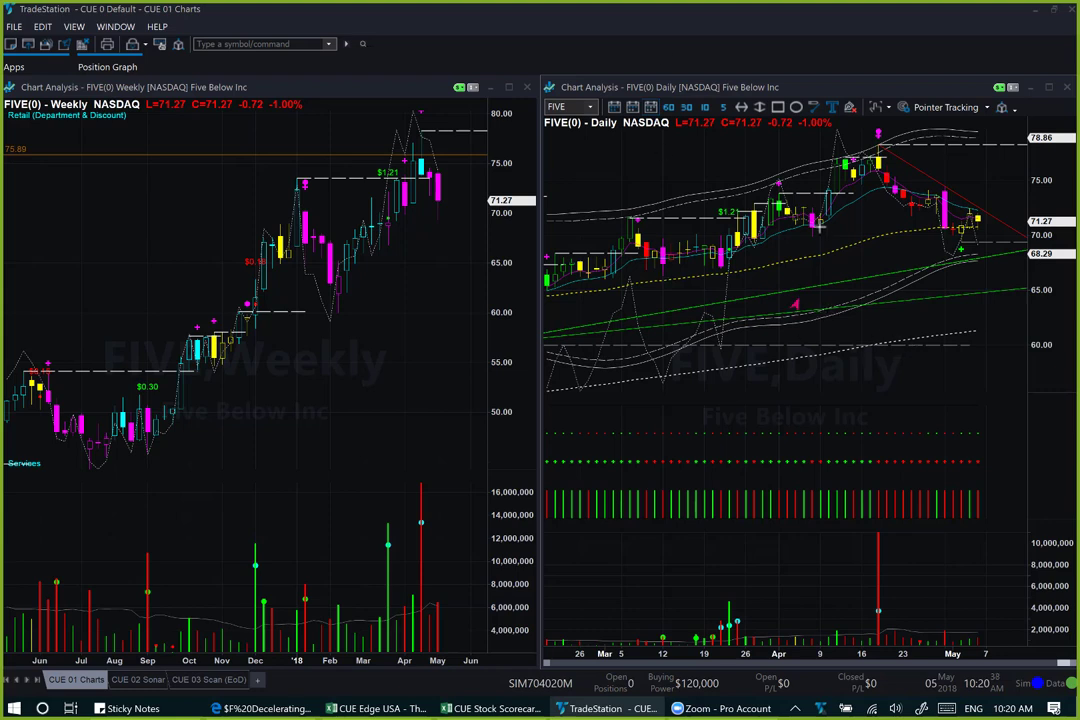
# Step: Point arrows again at FIVE's April breakout candle and top signal, clear them and return to the browser's Decelerating Industries snapshot
pyautogui.moveTo(796, 305); pyautogui.dragTo(822, 226)
pyautogui.moveTo(969, 112); pyautogui.dragTo(882, 129)
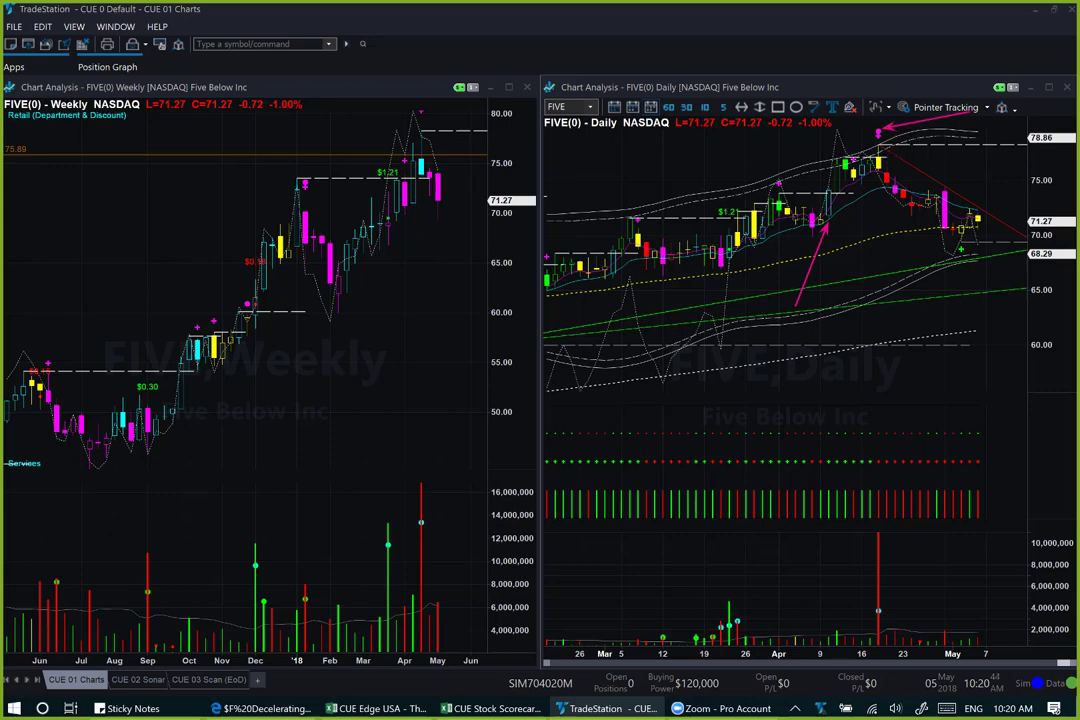
pyautogui.press('Escape')
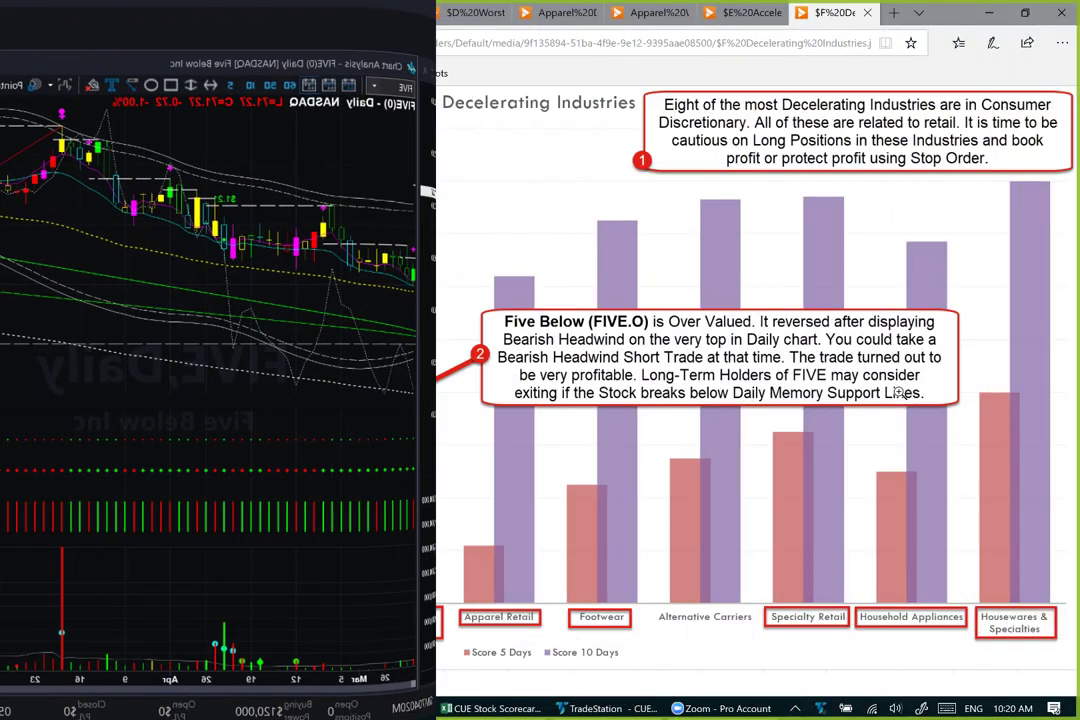
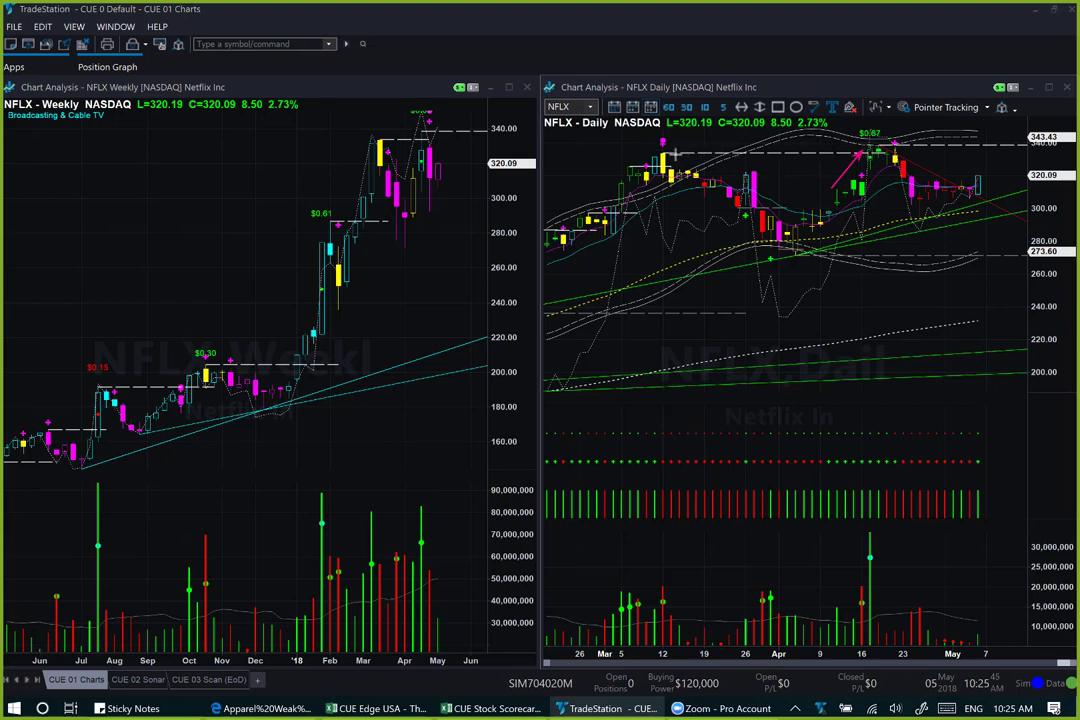
# Step: On the NFLX daily chart, draw the March high level across to mid-April and point arrows at the March signal, April peak and reversal
pyautogui.moveTo(663, 153); pyautogui.dragTo(862, 154)
pyautogui.moveTo(579, 145); pyautogui.dragTo(640, 138)
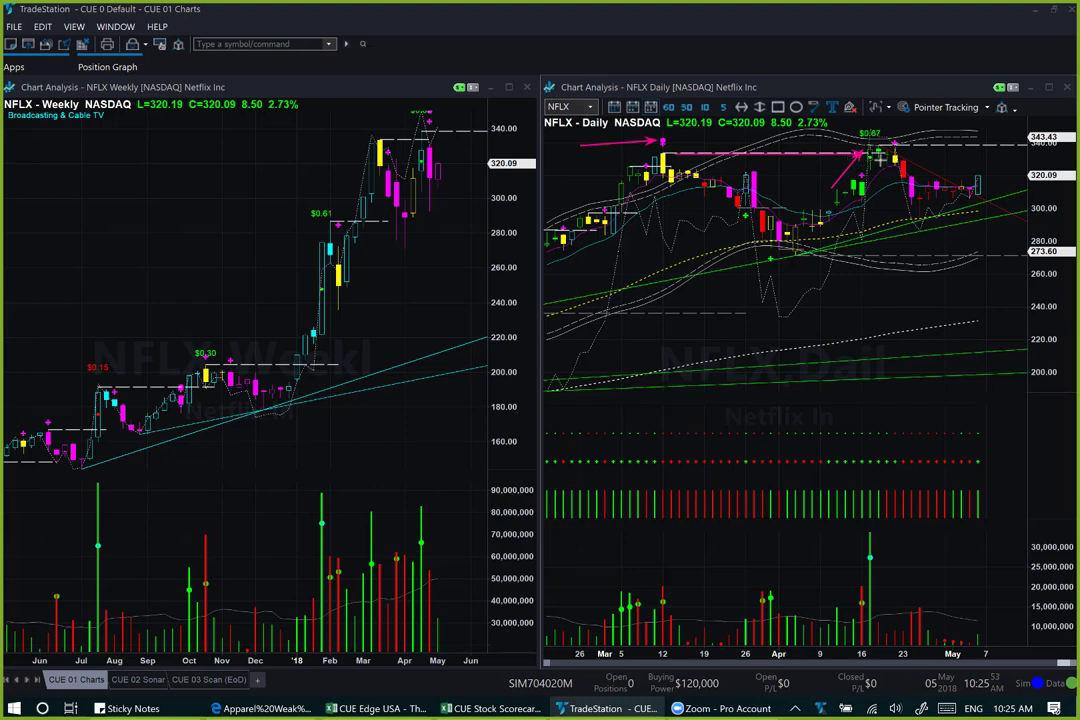
pyautogui.moveTo(845, 140); pyautogui.dragTo(868, 116)
pyautogui.moveTo(913, 148); pyautogui.dragTo(913, 148)
pyautogui.moveTo(936, 88); pyautogui.dragTo(900, 133)
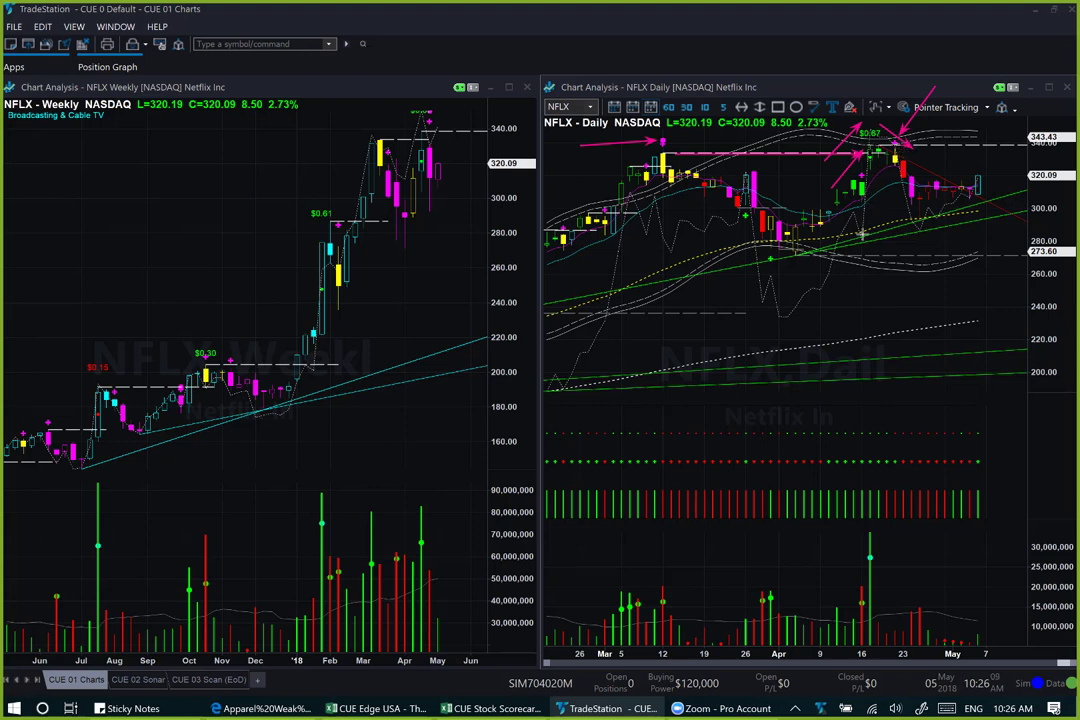
# Step: Mark NFLX's mid-April volume spike, the drop after the peak, the average holding price and the rising daily support with arrows
pyautogui.moveTo(810, 535); pyautogui.dragTo(866, 572)
pyautogui.moveTo(822, 529); pyautogui.dragTo(862, 560)
pyautogui.moveTo(895, 175); pyautogui.dragTo(913, 218)
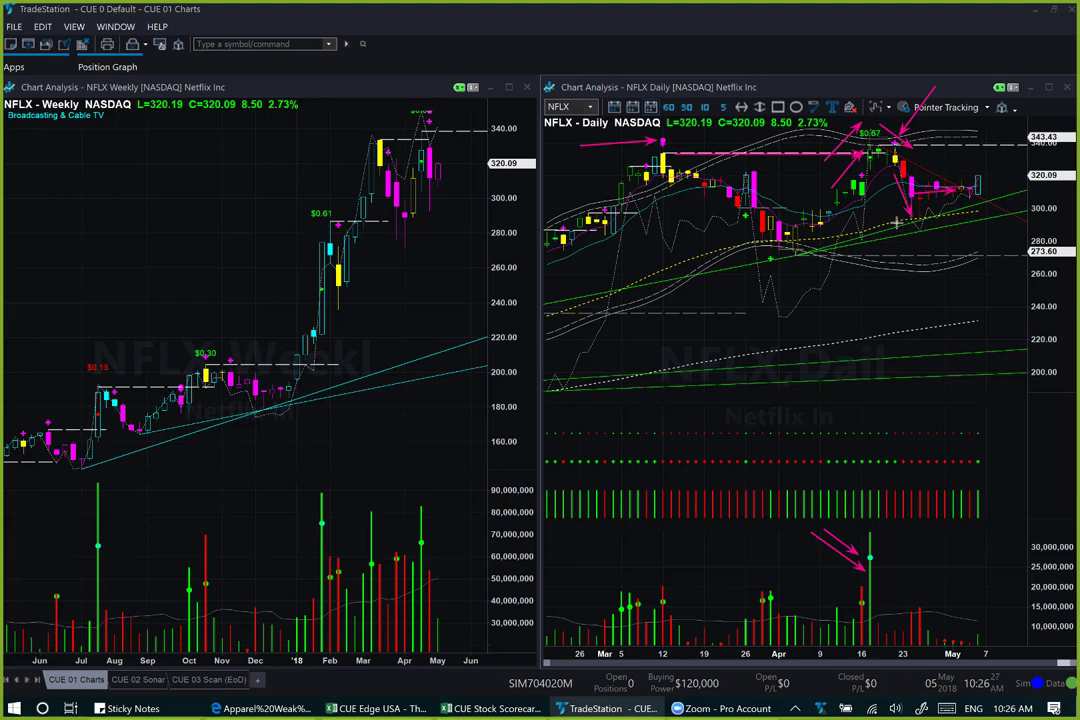
pyautogui.moveTo(898, 219); pyautogui.dragTo(962, 214)
pyautogui.moveTo(797, 265); pyautogui.dragTo(1038, 200)
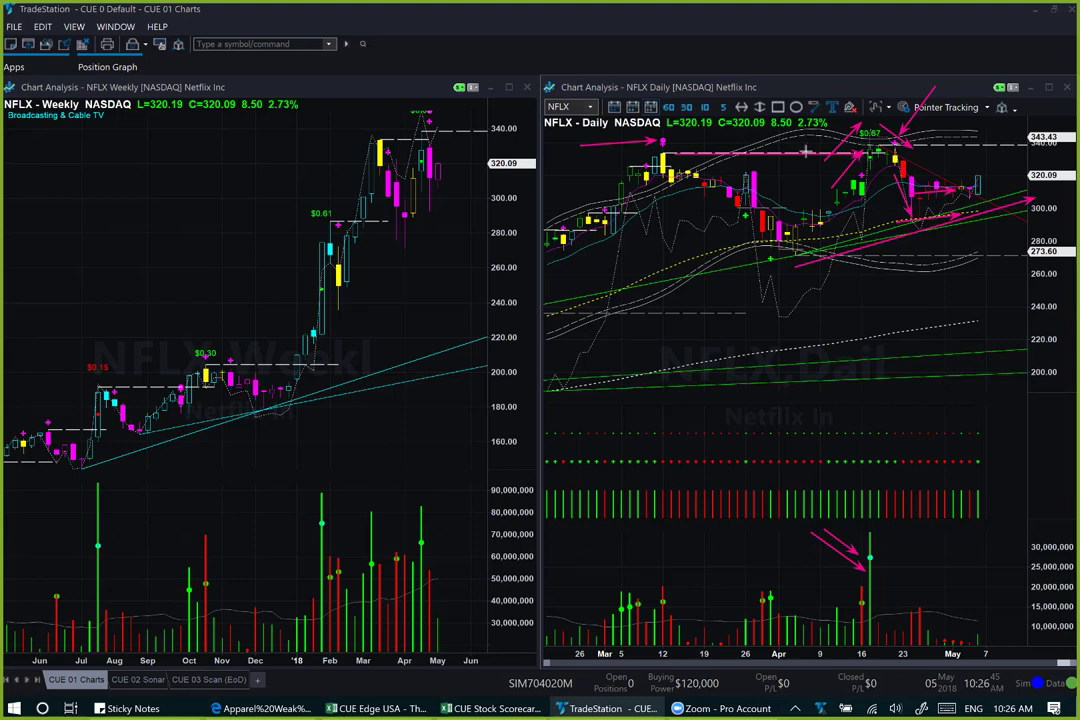
# Step: Draw NFLX's daily resistance level, point arrows at the latest daily and weekly candles and the April reversal signal, and clear the annotations
pyautogui.moveTo(806, 148); pyautogui.dragTo(1058, 148)
pyautogui.moveTo(1040, 159); pyautogui.dragTo(985, 181)
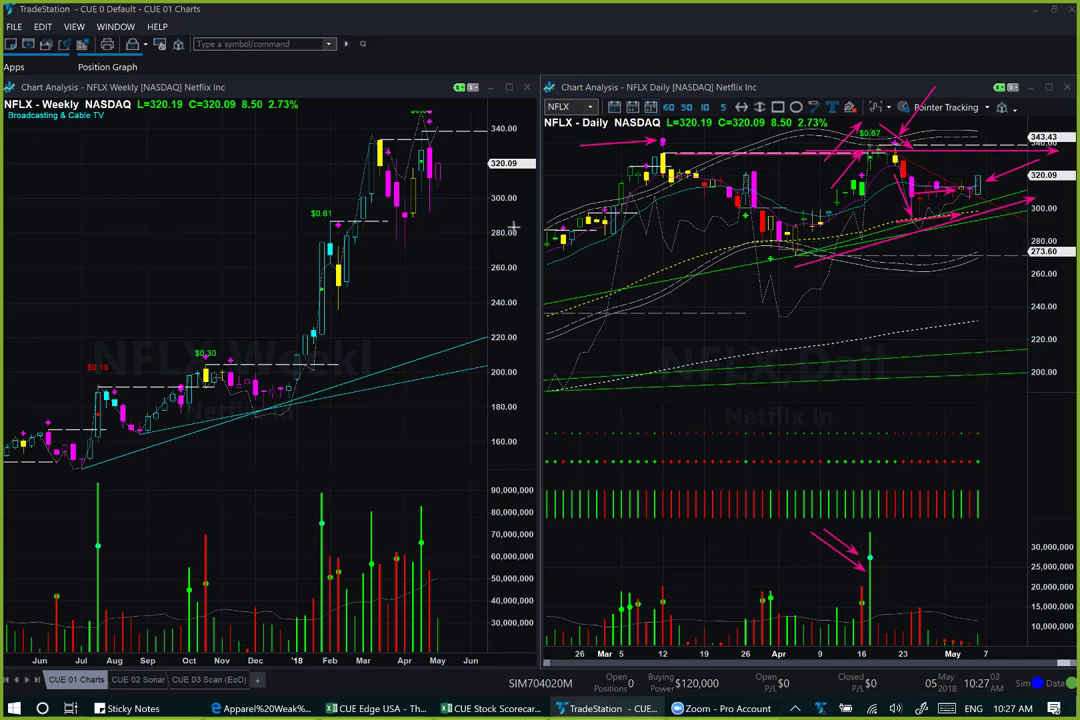
pyautogui.click(448, 182)
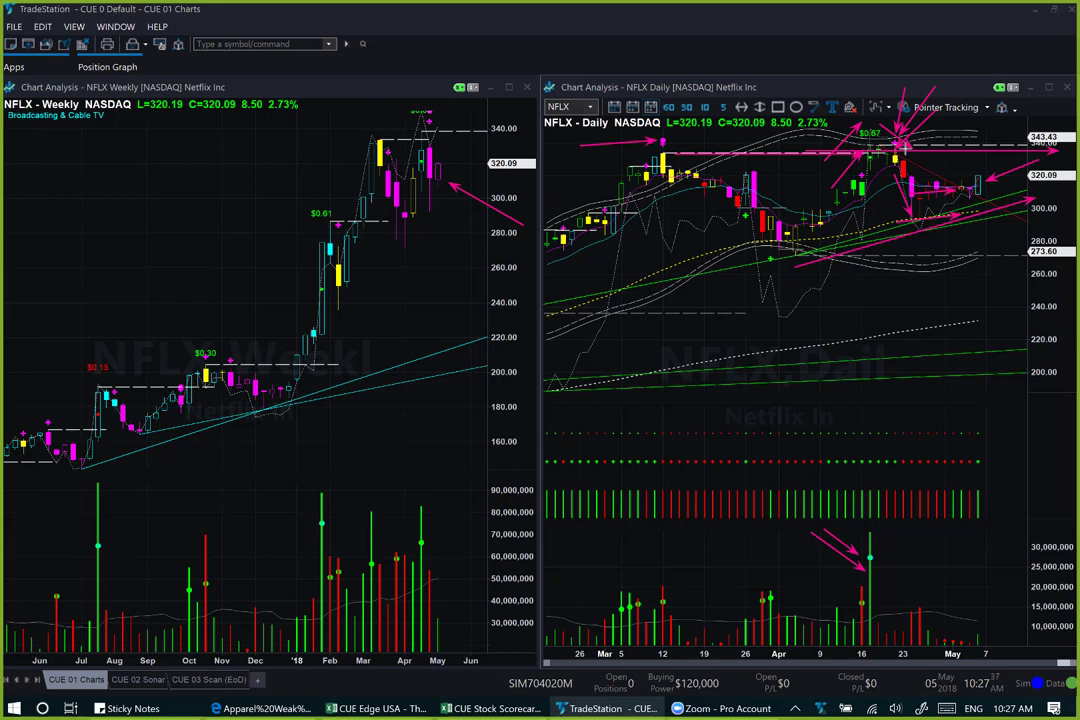
pyautogui.press('Escape')
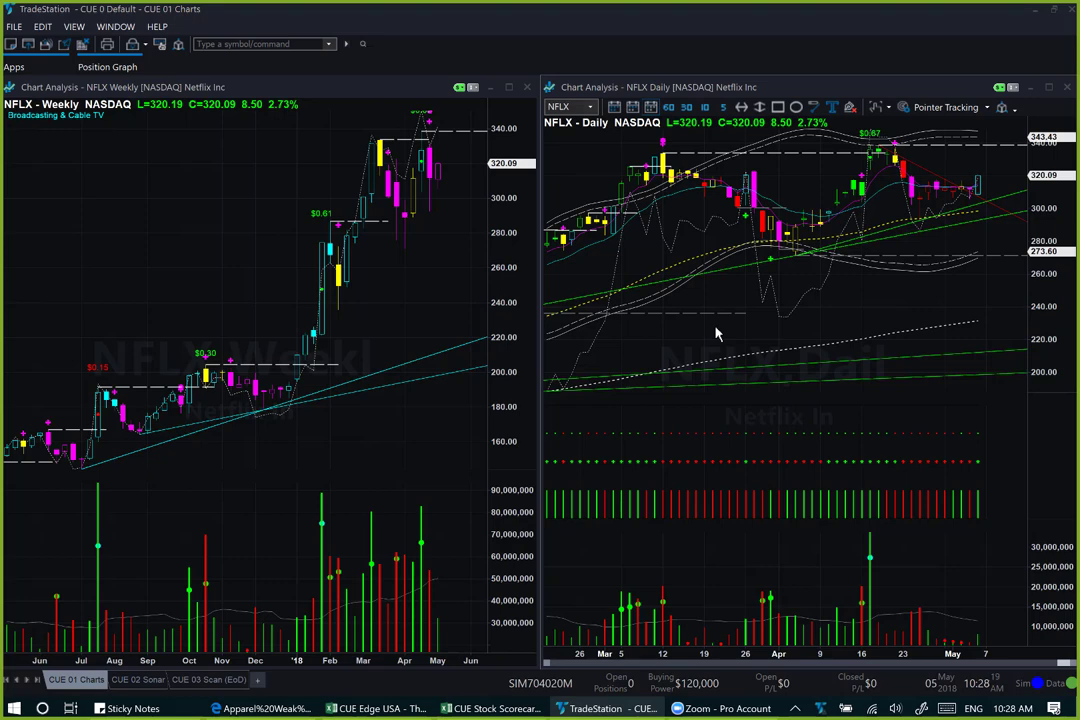
# Step: Open the CUE 02 Sonar workspace, show the custom symbol list CUE - Stock (Narrow Spread Option) for adding, and close the dialog without adding it
pyautogui.click(138, 679)
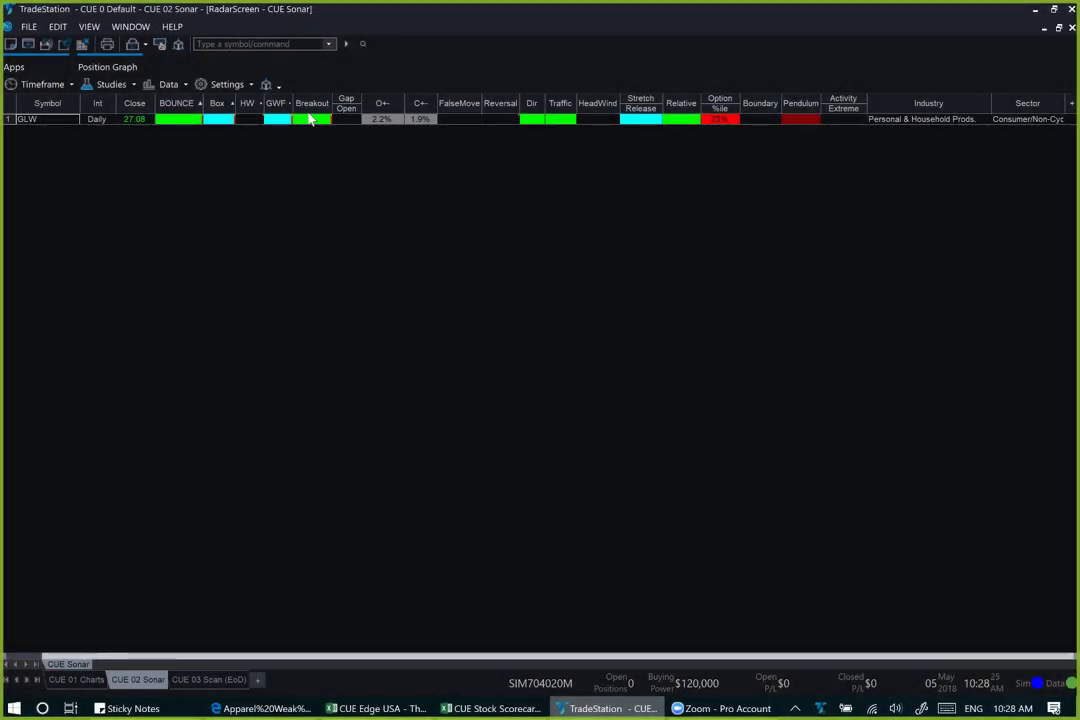
pyautogui.click(184, 86)
pyautogui.moveTo(195, 116)
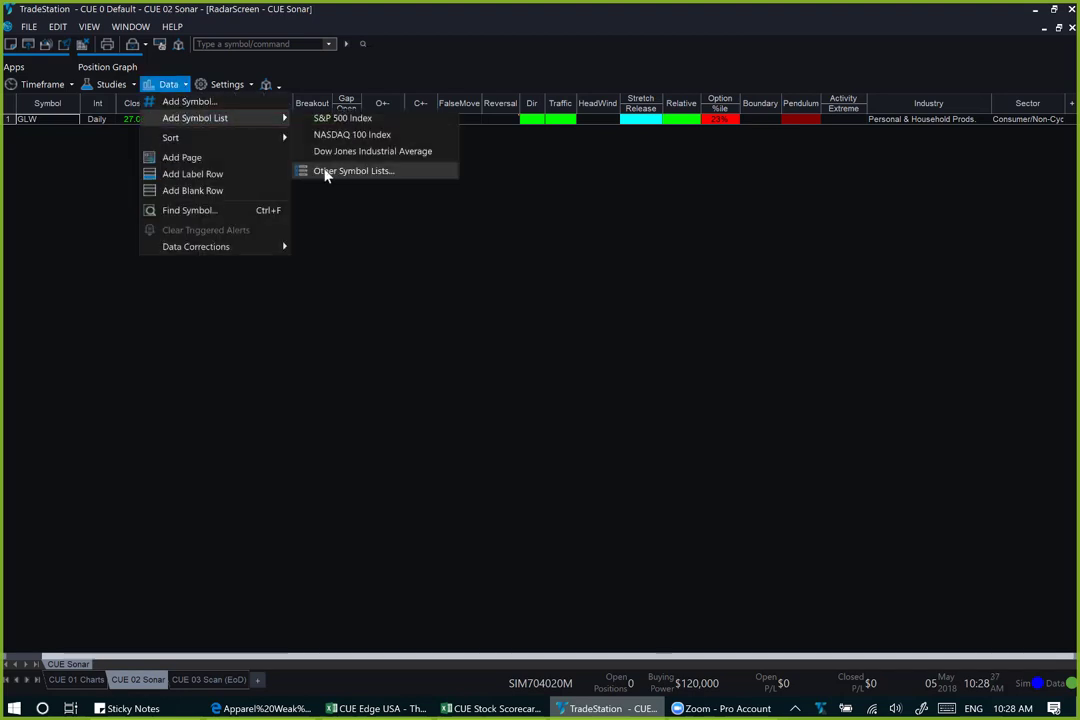
pyautogui.click(335, 169)
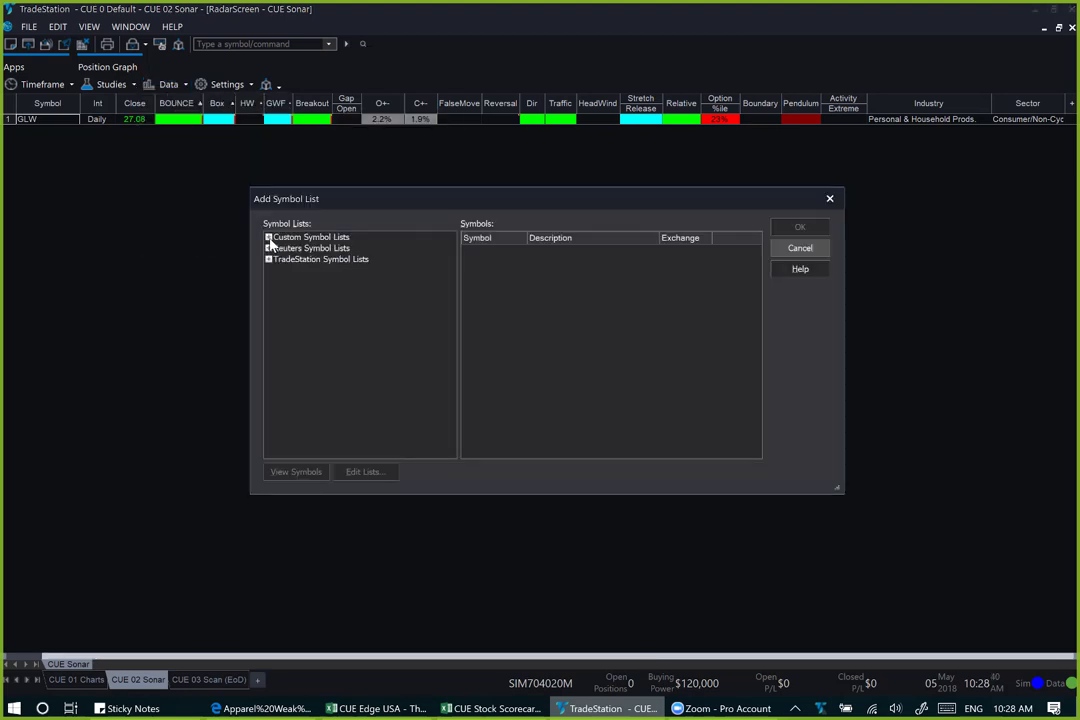
pyautogui.click(268, 237)
pyautogui.click(355, 326)
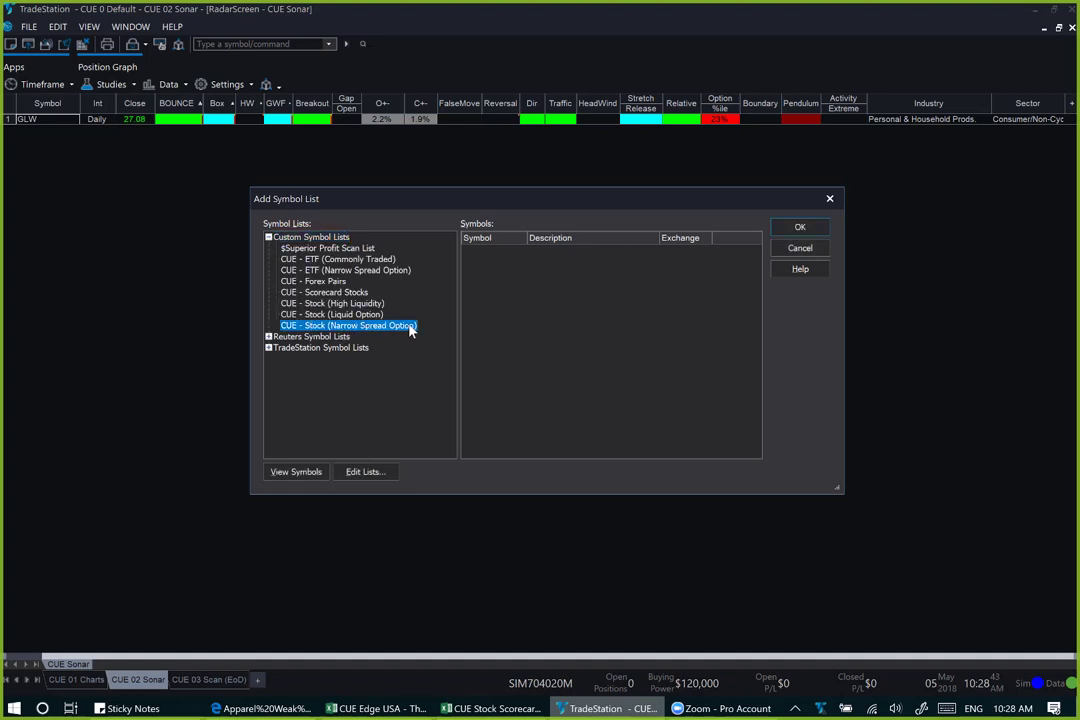
pyautogui.click(830, 200)
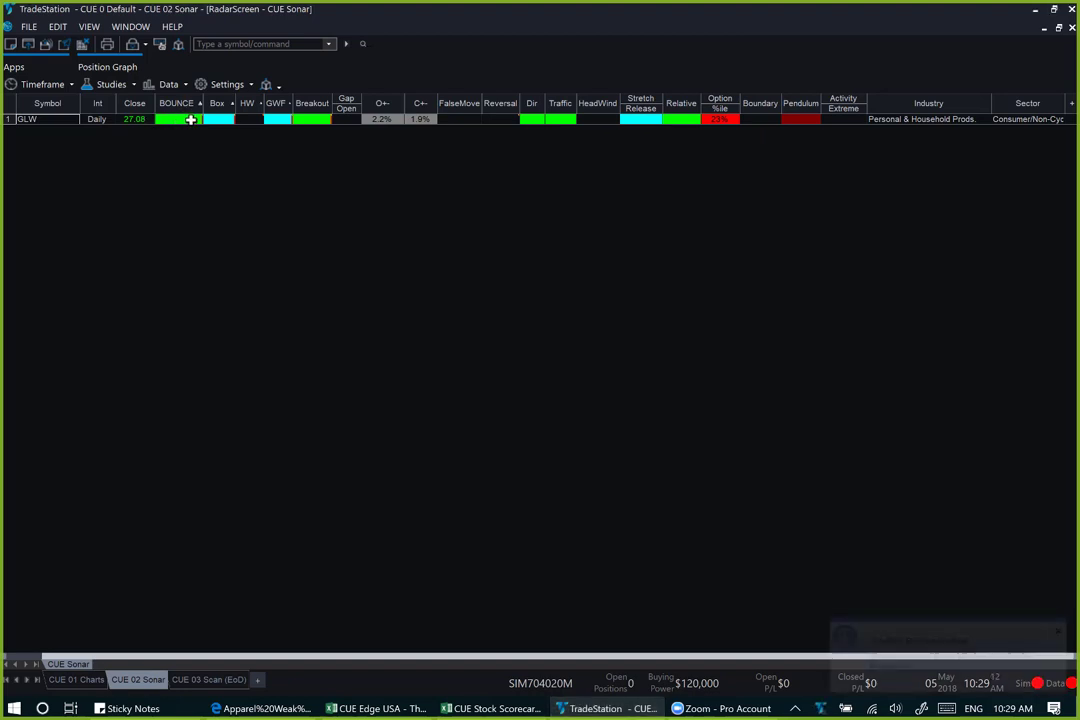
# Step: Dismiss the trading disconnection notice and review GLW's BOUNCE, Box and Breakout signals in the CUE Sonar scanner
pyautogui.moveTo(183, 121)
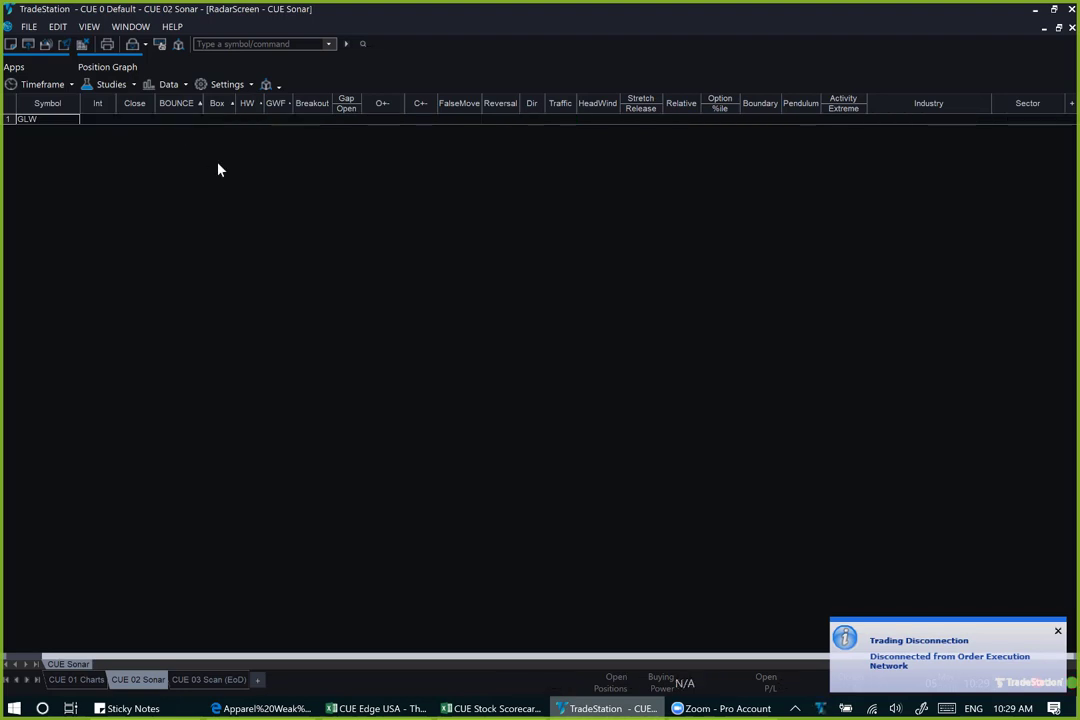
pyautogui.click(1058, 630)
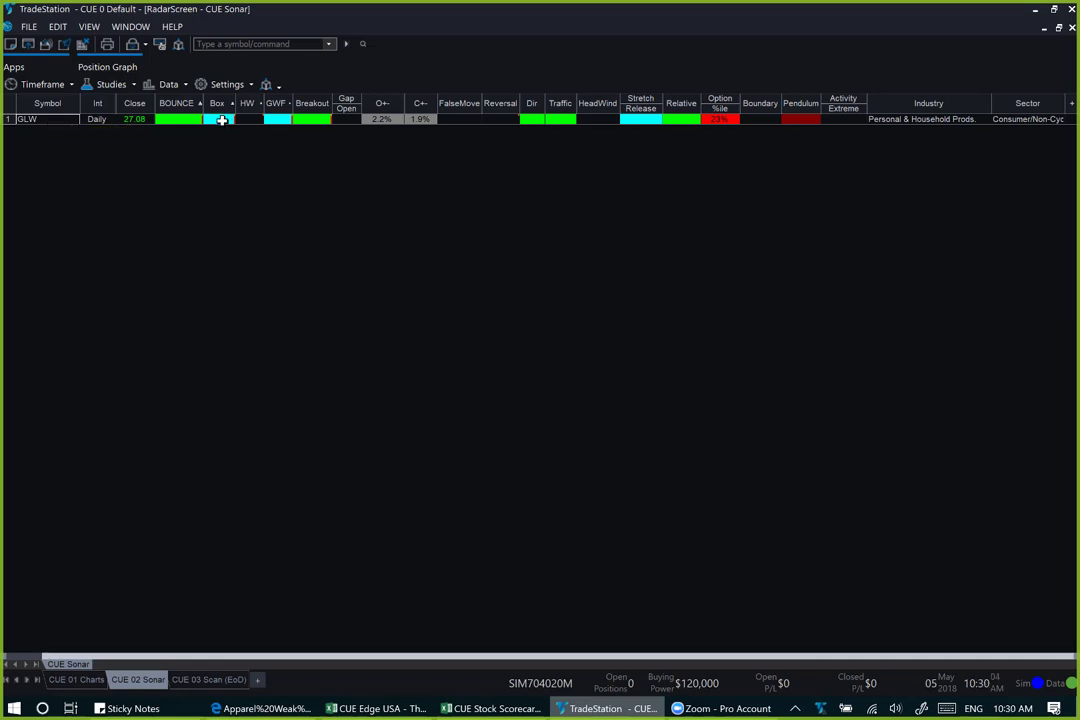
pyautogui.moveTo(221, 121)
pyautogui.moveTo(320, 124)
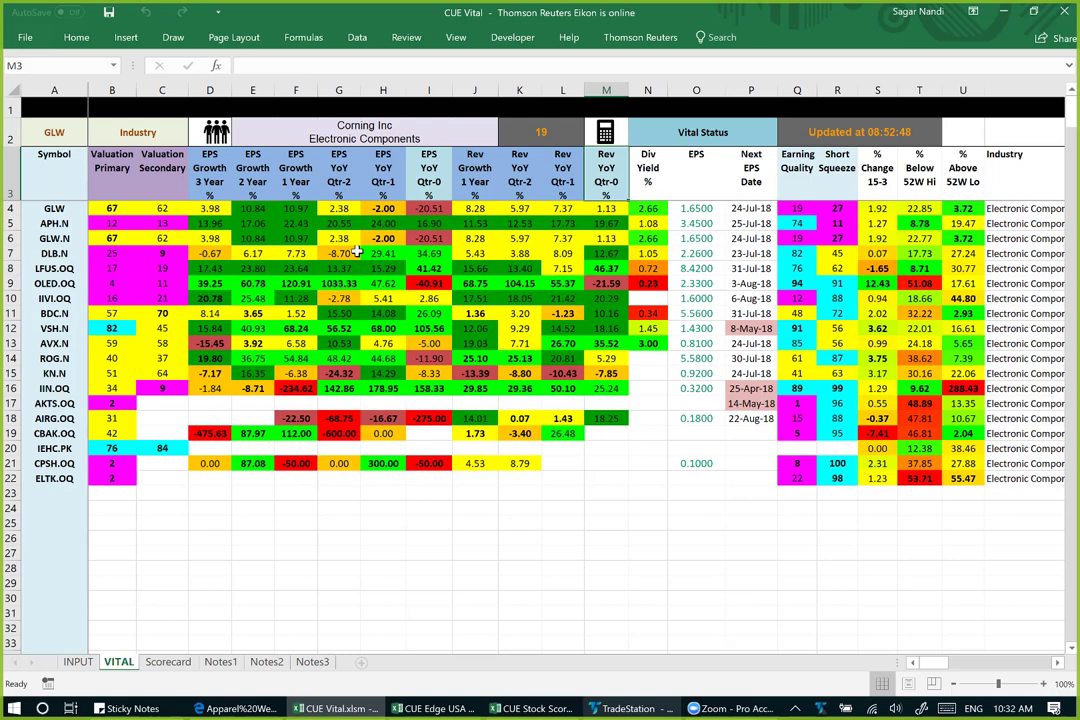
# Step: Show the peer comparison scopes for GLW, from Industry and Industry+ to Sector, Country and Global, and close the choices without changing Industry
pyautogui.click(79, 135)
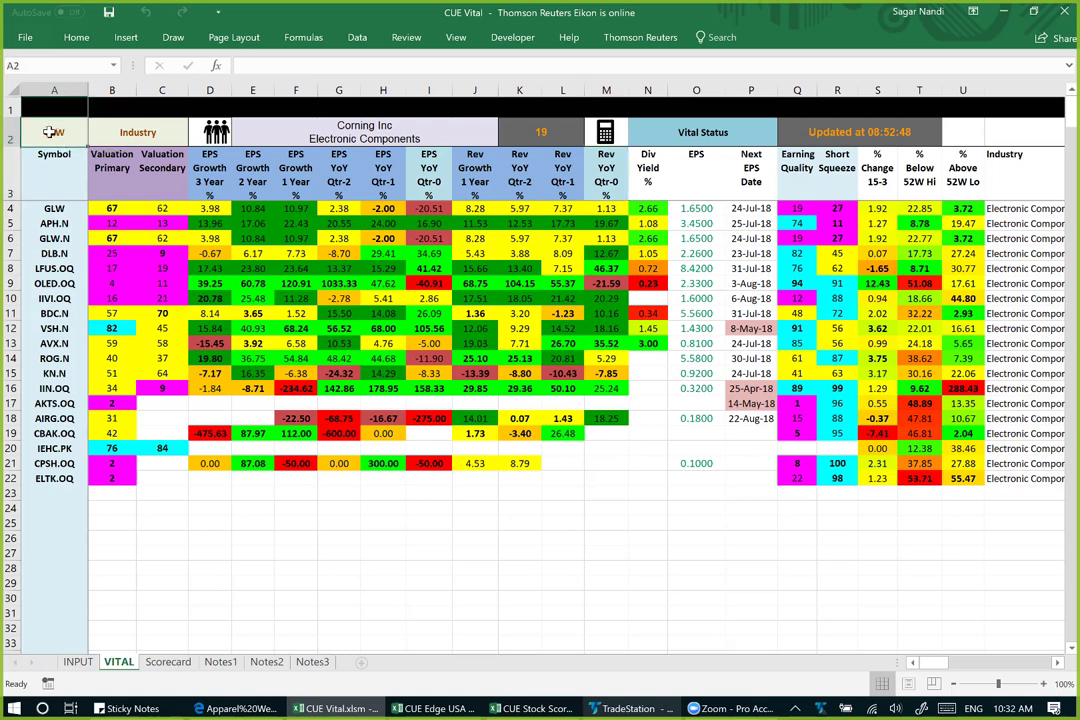
pyautogui.click(142, 126)
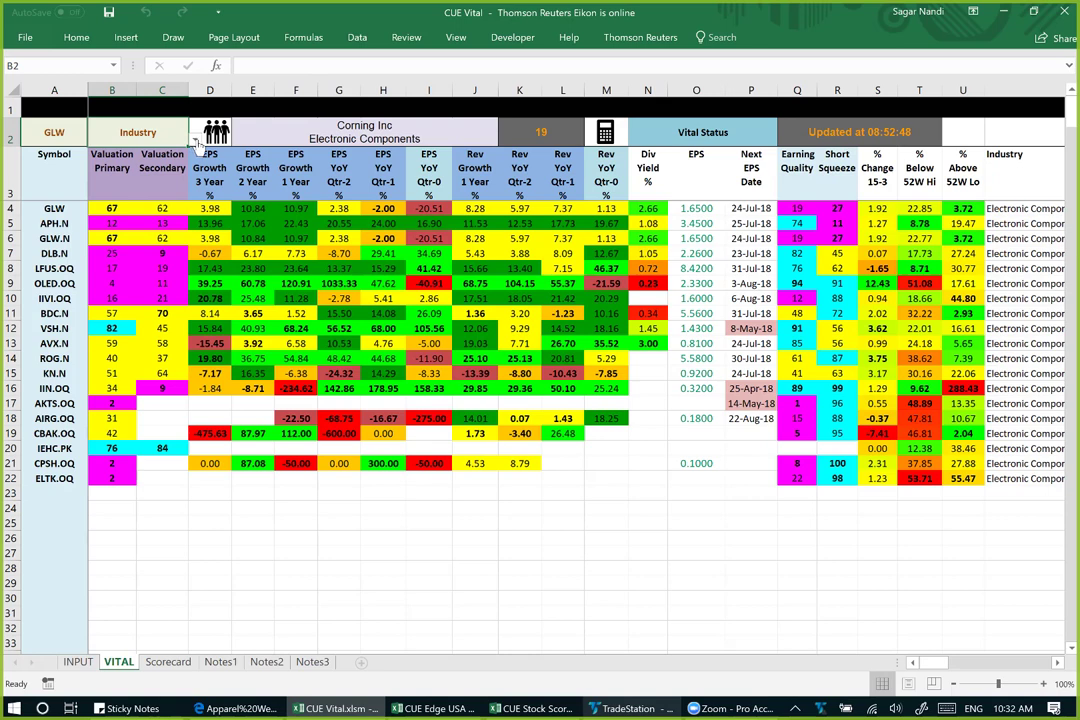
pyautogui.click(195, 140)
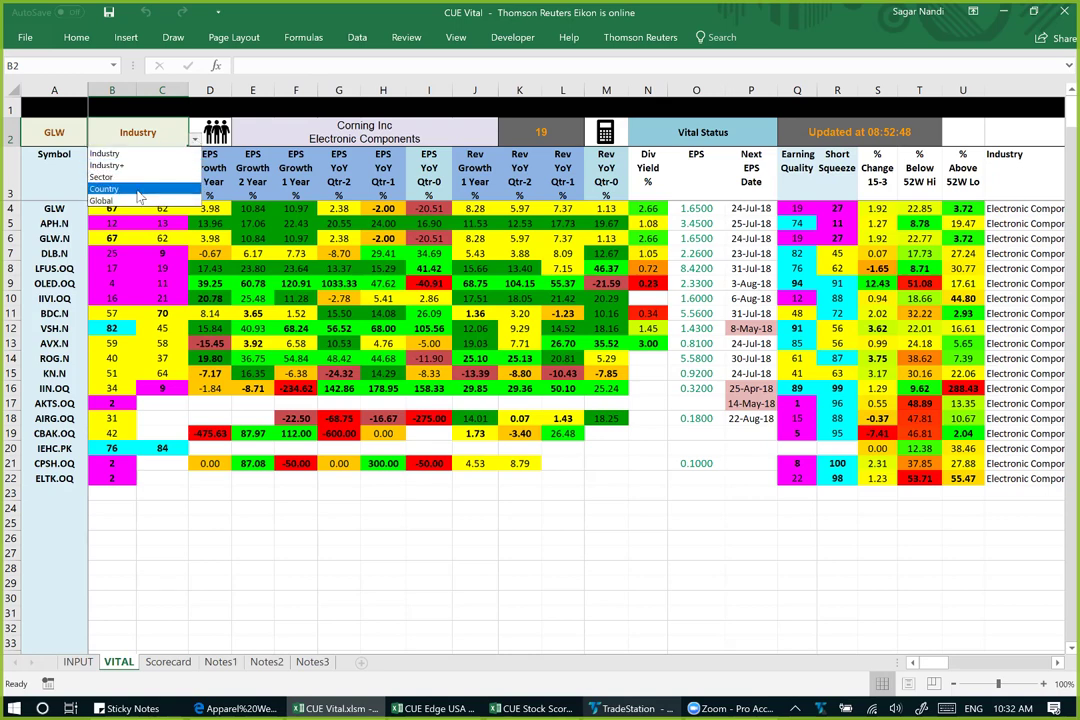
pyautogui.click(158, 138)
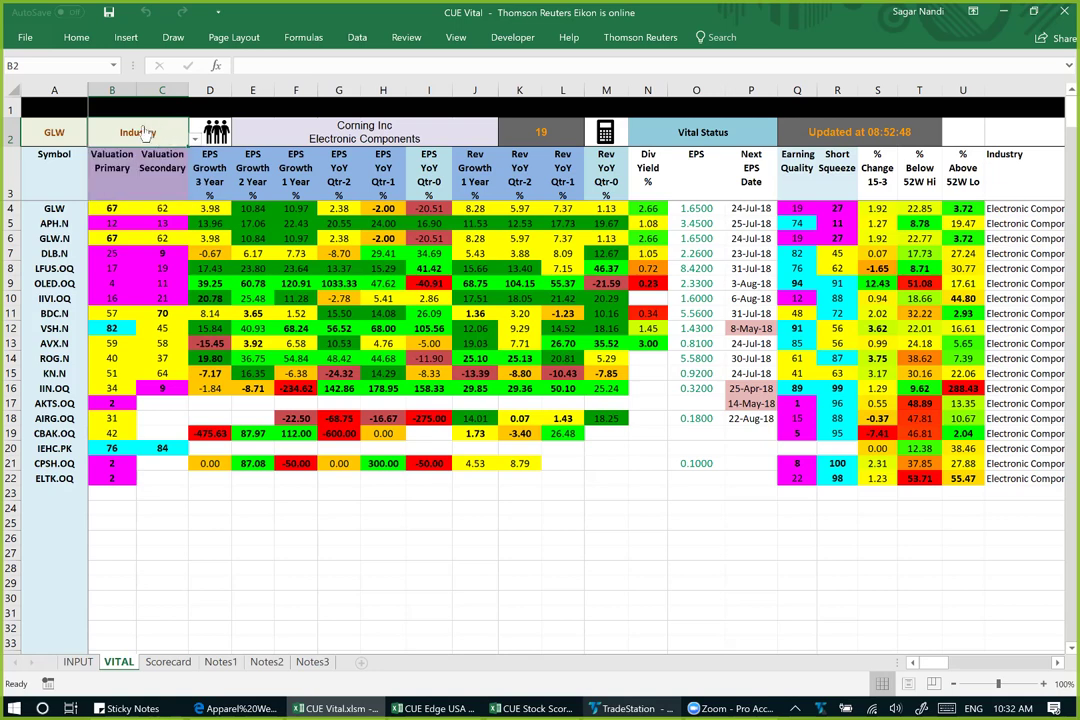
pyautogui.hotkey('alt', 'Down')
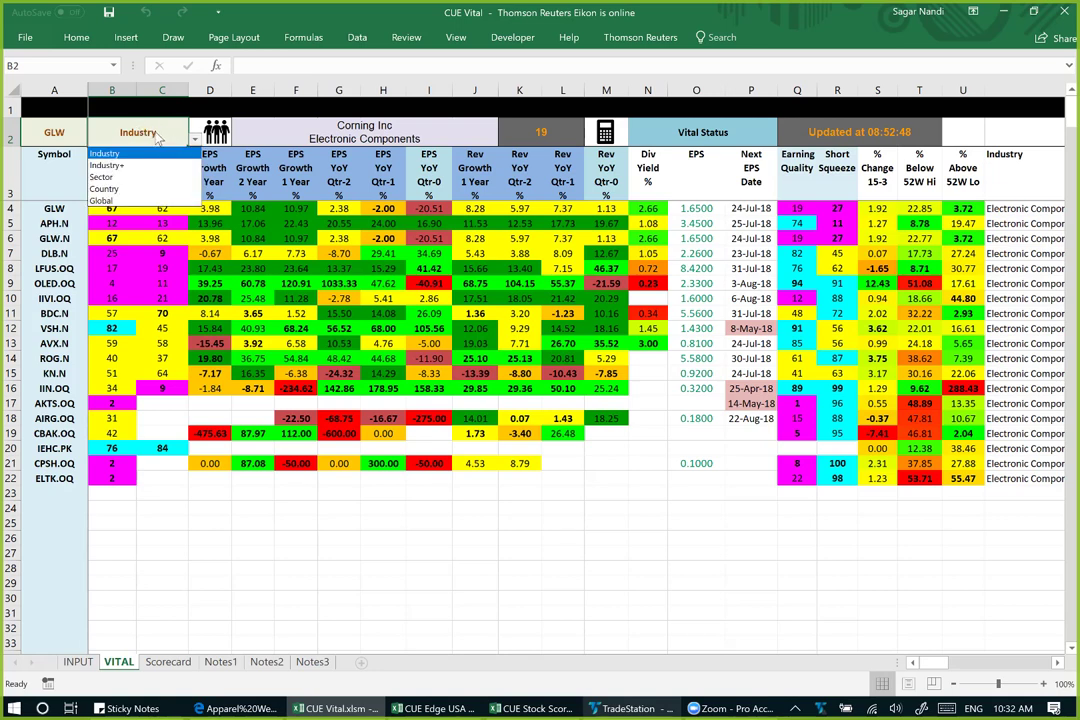
pyautogui.press('Escape')
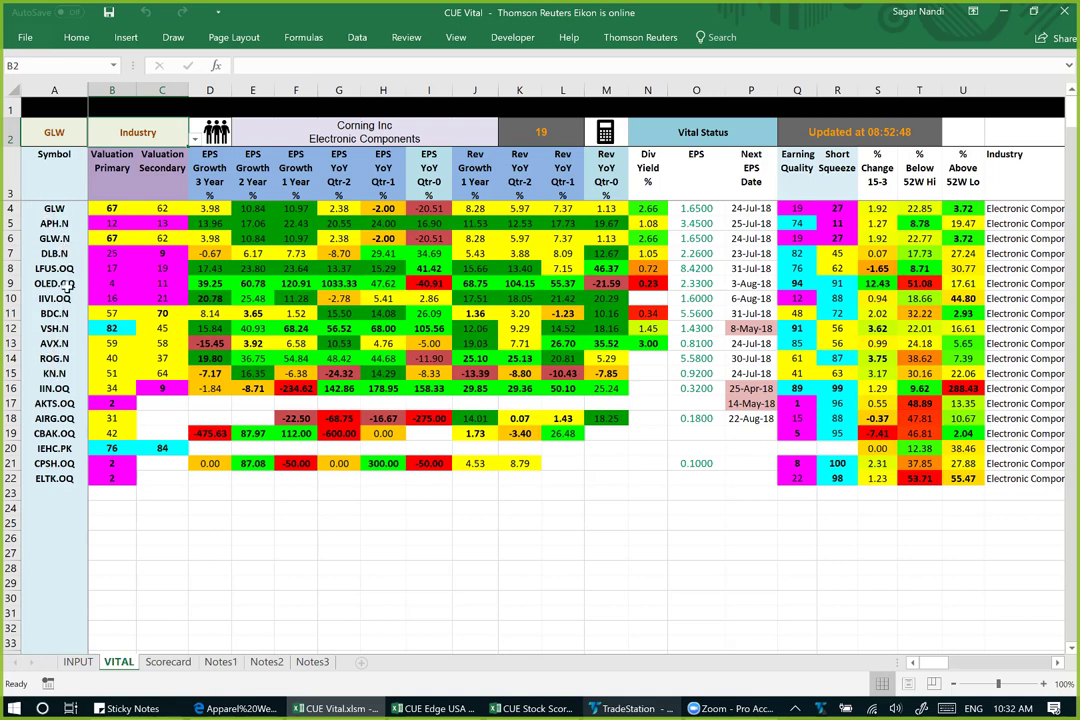
# Step: Select the GLW and VSH.N rows together for comparison and switch to the weekly charts in TradeStation
pyautogui.click(12, 208)
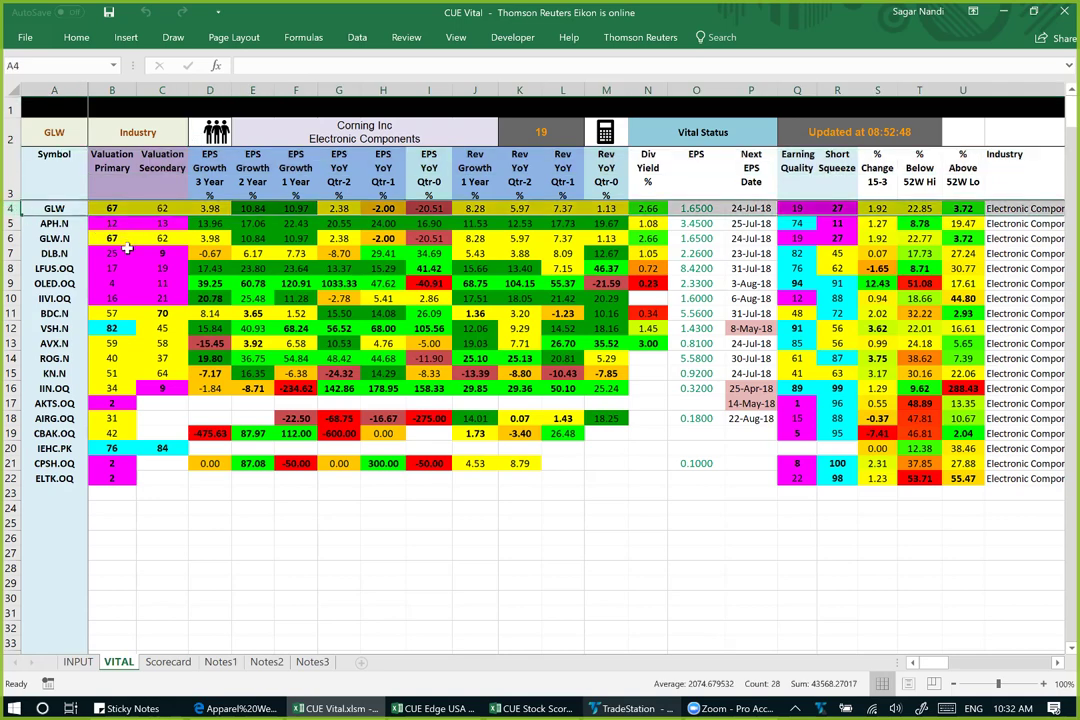
pyautogui.keyDown('ctrl'); pyautogui.click(8, 328); pyautogui.keyUp('ctrl')
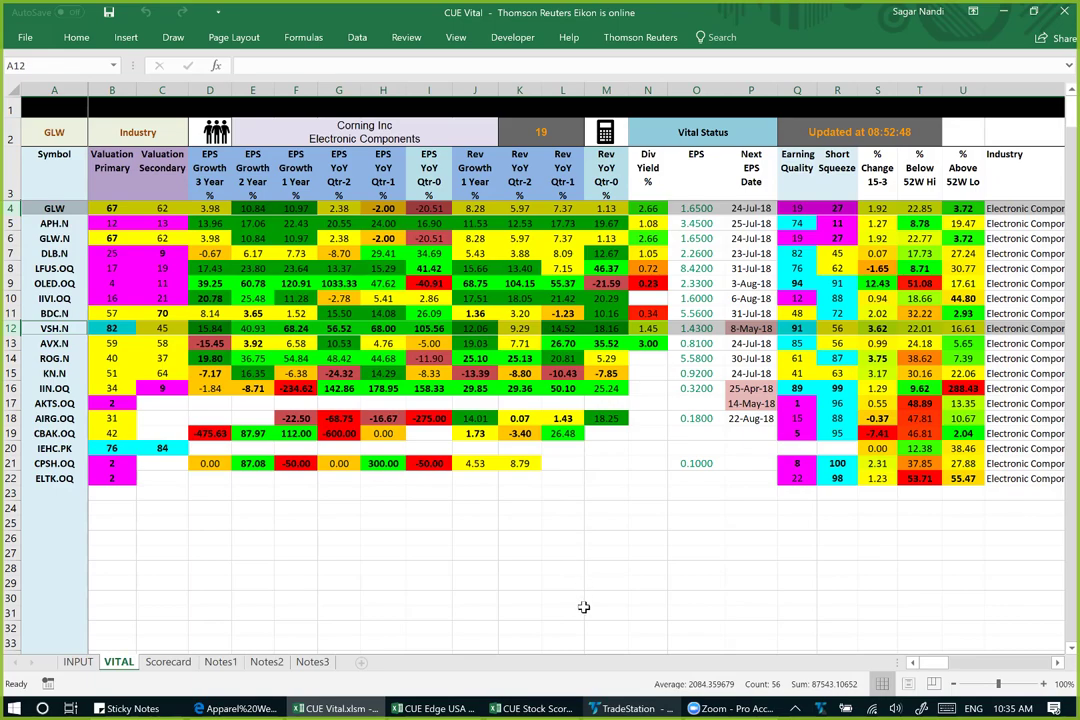
pyautogui.click(607, 711)
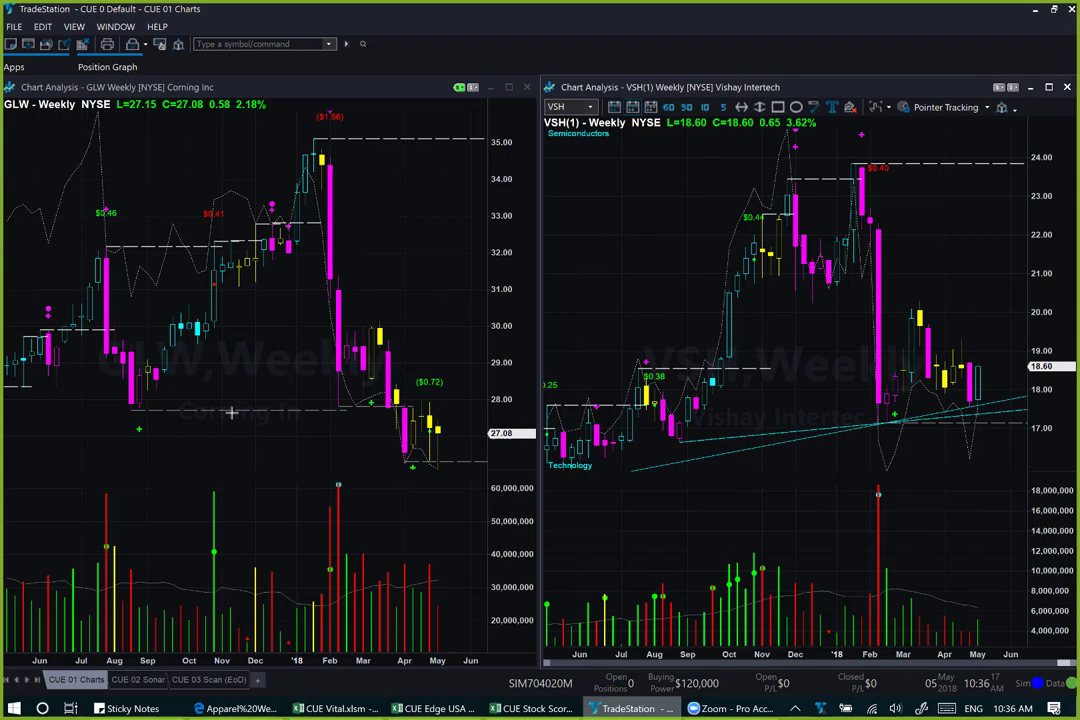
# Step: On the GLW weekly chart, draw the August low level across to May and point arrows at the breakdown and the April and May lows
pyautogui.moveTo(230, 411); pyautogui.dragTo(458, 410)
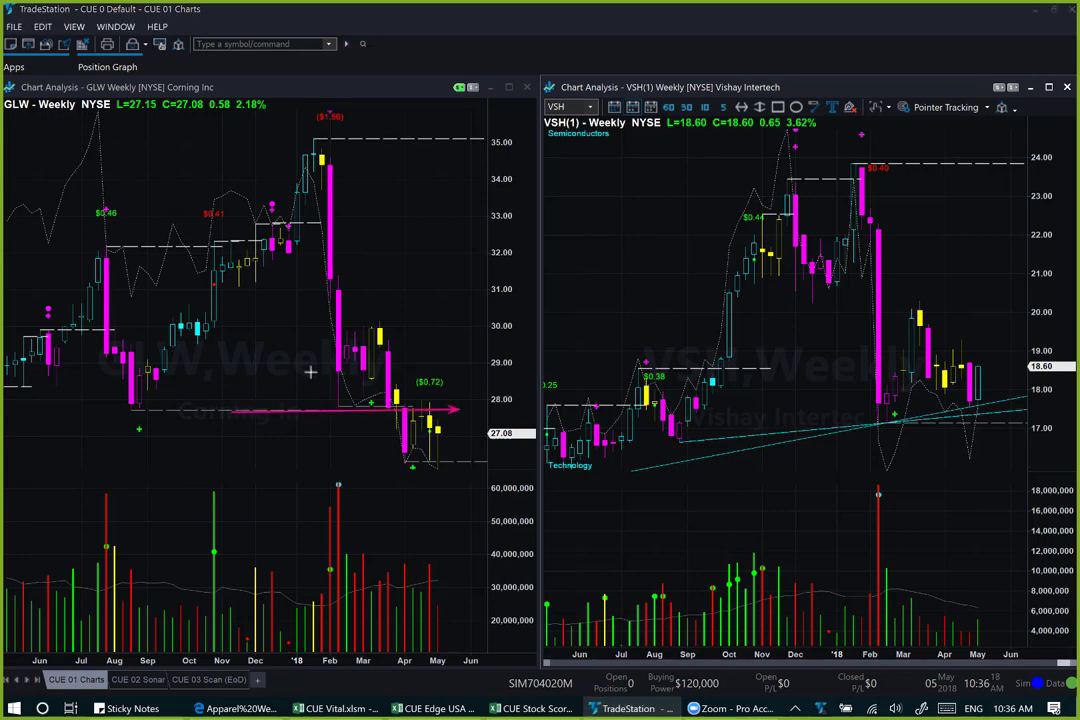
pyautogui.moveTo(310, 372); pyautogui.dragTo(393, 456)
pyautogui.moveTo(399, 516); pyautogui.dragTo(421, 478)
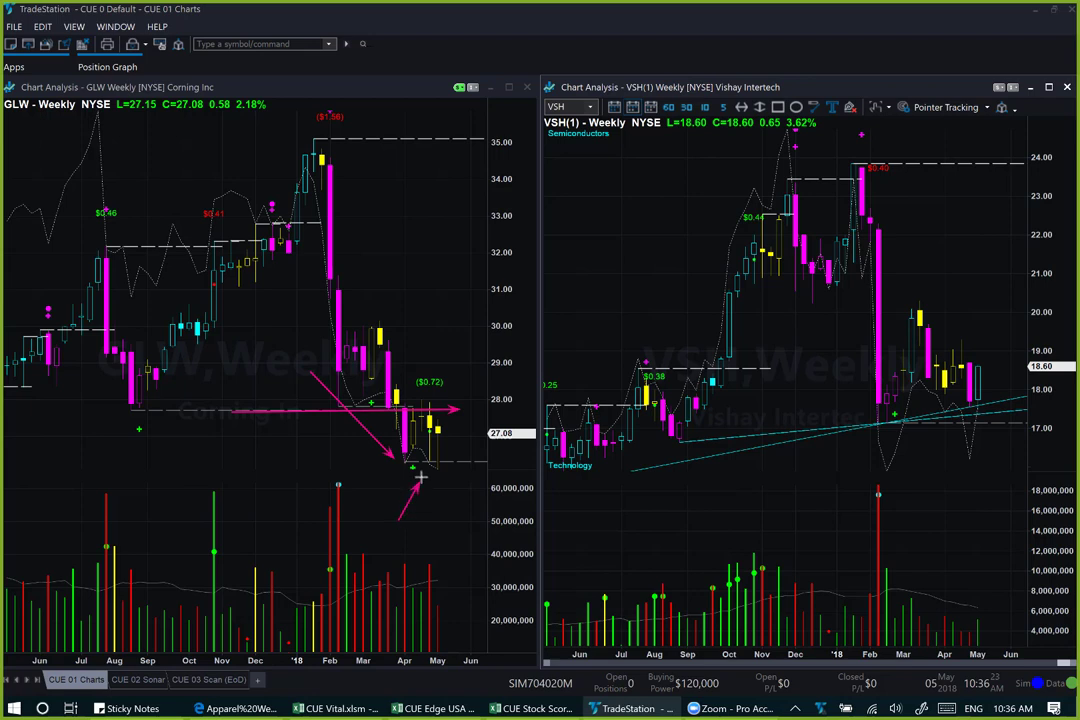
pyautogui.moveTo(490, 505); pyautogui.dragTo(429, 466)
# Step: Point an arrow at GLW's latest weekly candle, draw the decline from the March peak and mark the broken support level to the chart's edge
pyautogui.moveTo(477, 427); pyautogui.dragTo(445, 438)
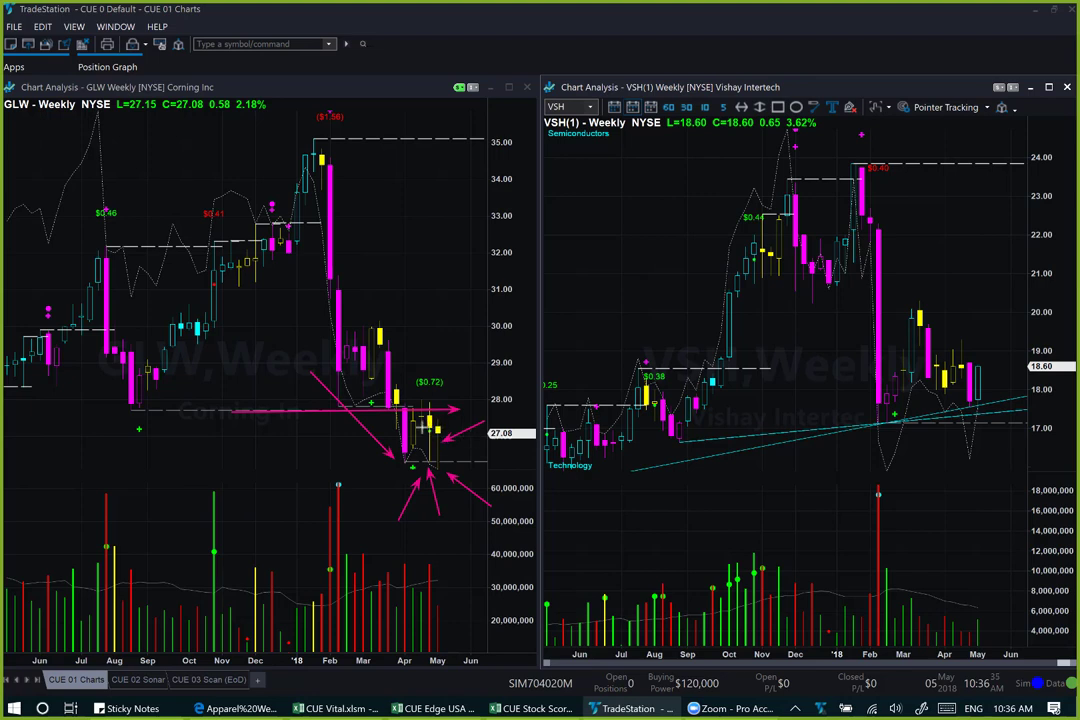
pyautogui.moveTo(378, 312); pyautogui.dragTo(387, 321)
pyautogui.moveTo(479, 404); pyautogui.dragTo(491, 411)
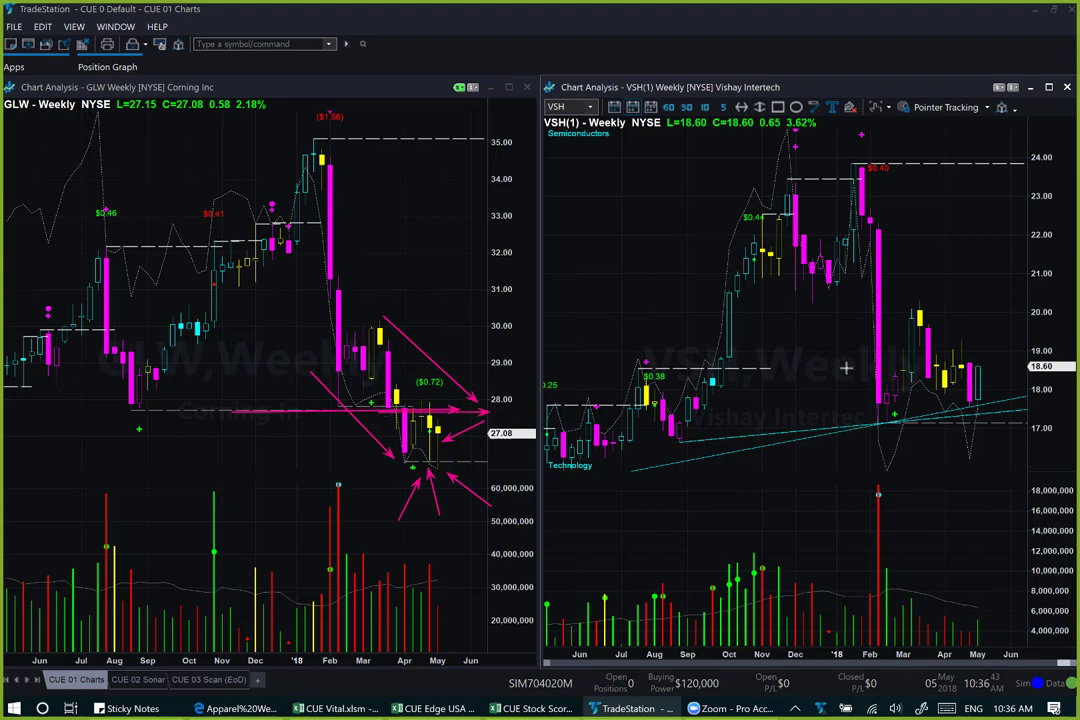
# Step: On the VSH weekly chart, draw a horizontal support arrow and a rising support arrow, removing a misplaced one, and point at the latest candle
pyautogui.moveTo(752, 442); pyautogui.dragTo(938, 442)
pyautogui.moveTo(980, 406); pyautogui.dragTo(1013, 404)
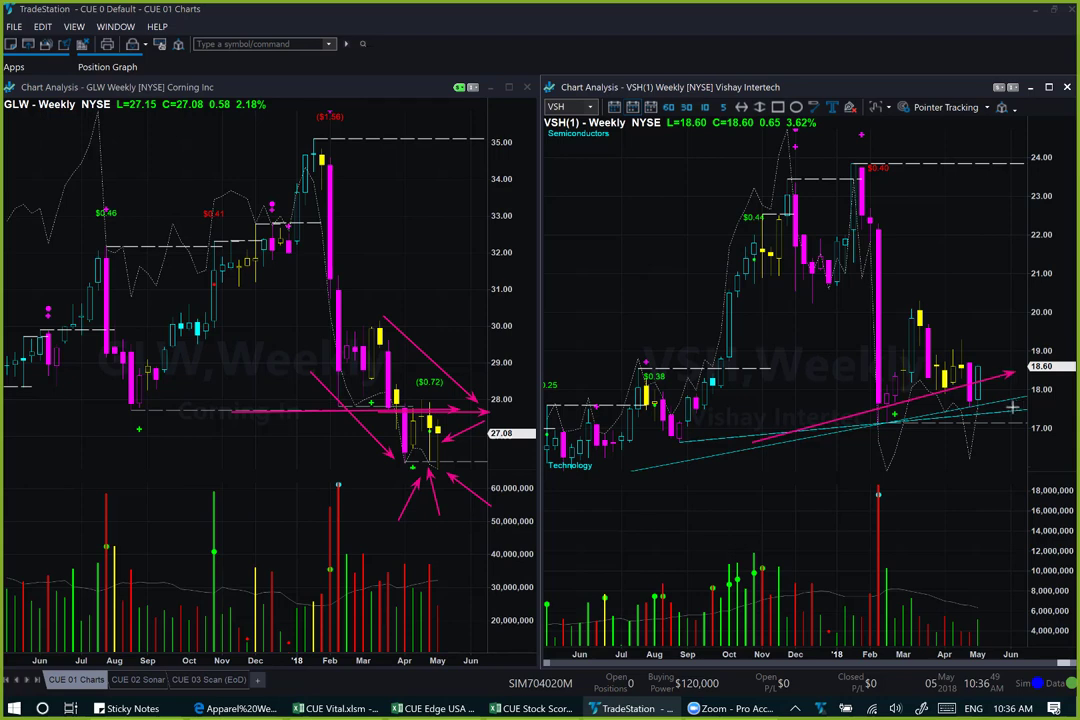
pyautogui.hotkey('ctrl', 'z')
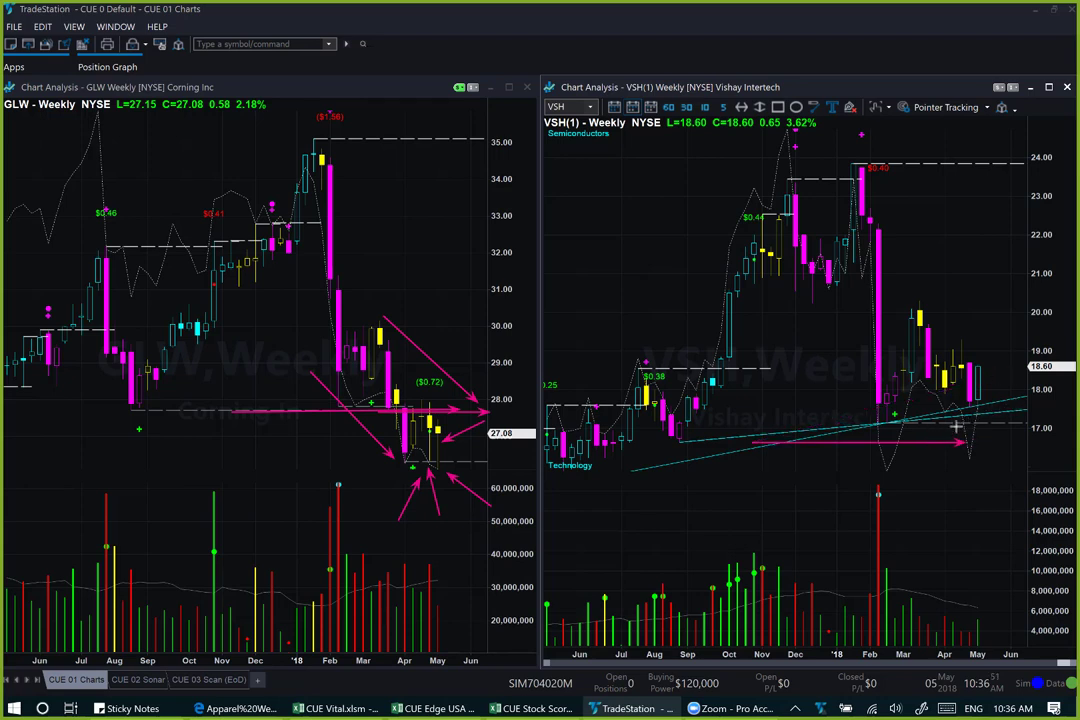
pyautogui.moveTo(880, 440); pyautogui.dragTo(1006, 407)
pyautogui.moveTo(1036, 331); pyautogui.dragTo(987, 372)
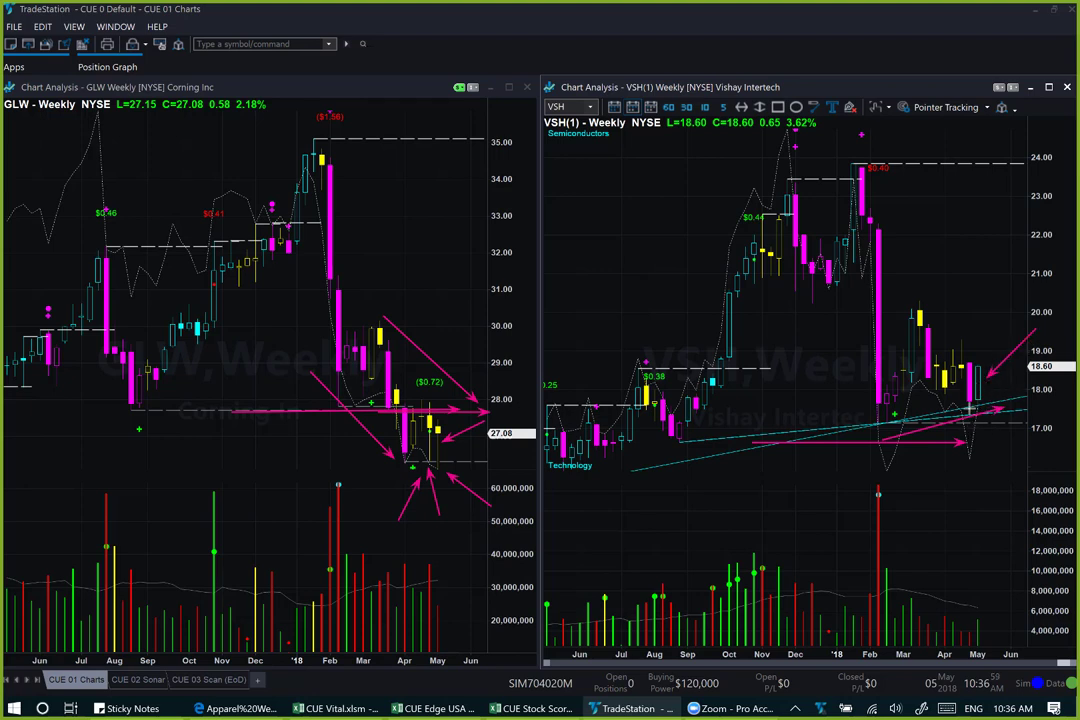